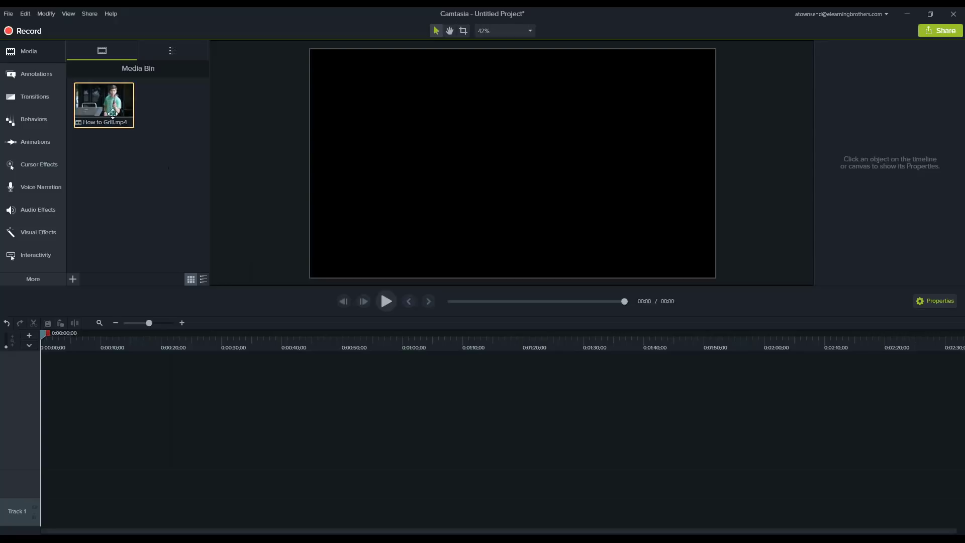
Place How to Grill.mp4 at the start of Track 1 and move the playhead to 0:00:02;15
{"action": "left_click_drag", "start_coordinate": [104, 105], "coordinate": [138, 503]}
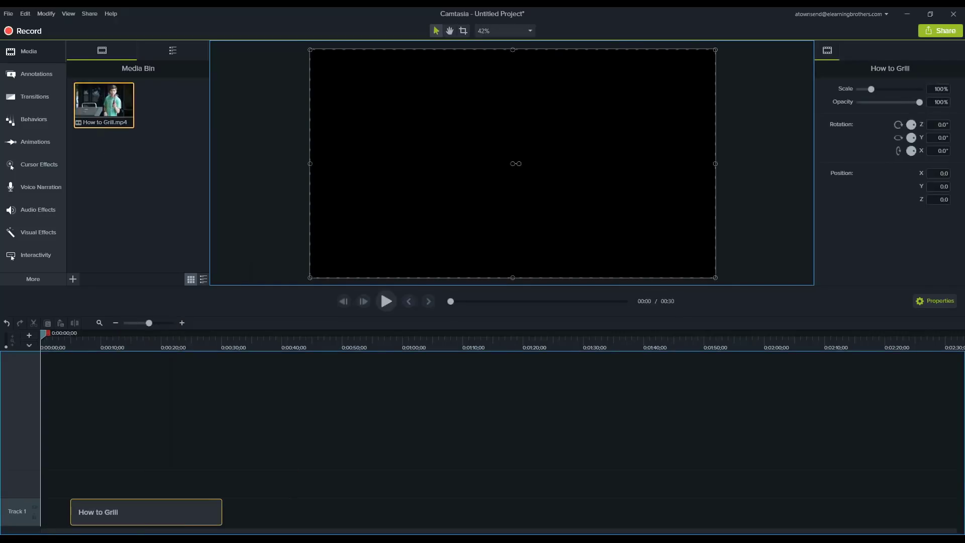
{"action": "left_click", "coordinate": [56, 339]}
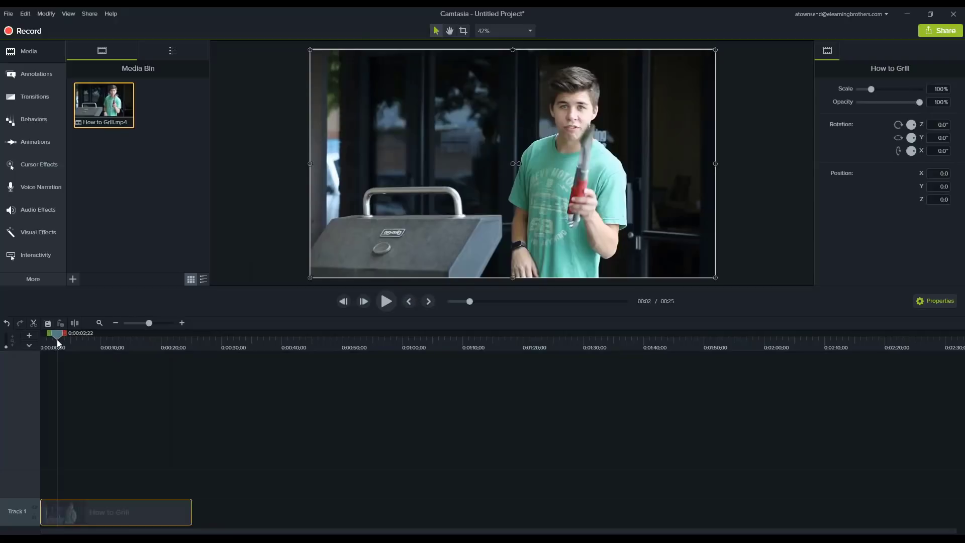
{"action": "mouse_move", "coordinate": [56, 339]}
{"action": "left_mouse_down"}
{"action": "mouse_move", "coordinate": [117, 348]}
{"action": "mouse_move", "coordinate": [55, 334]}
{"action": "left_mouse_up"}
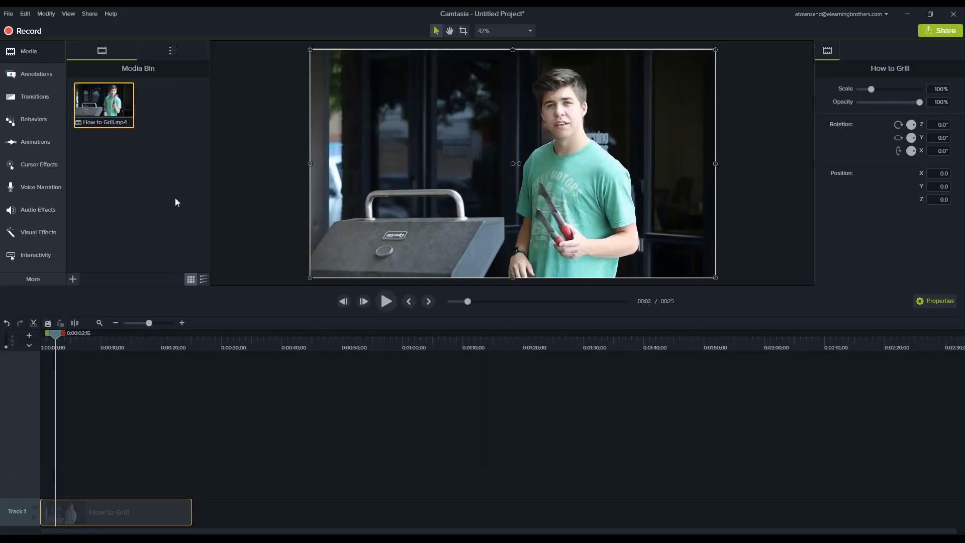
Find the Theme - Pulse folder in the library and preview the Pulse - Layout 1 asset
{"action": "left_click", "coordinate": [173, 50]}
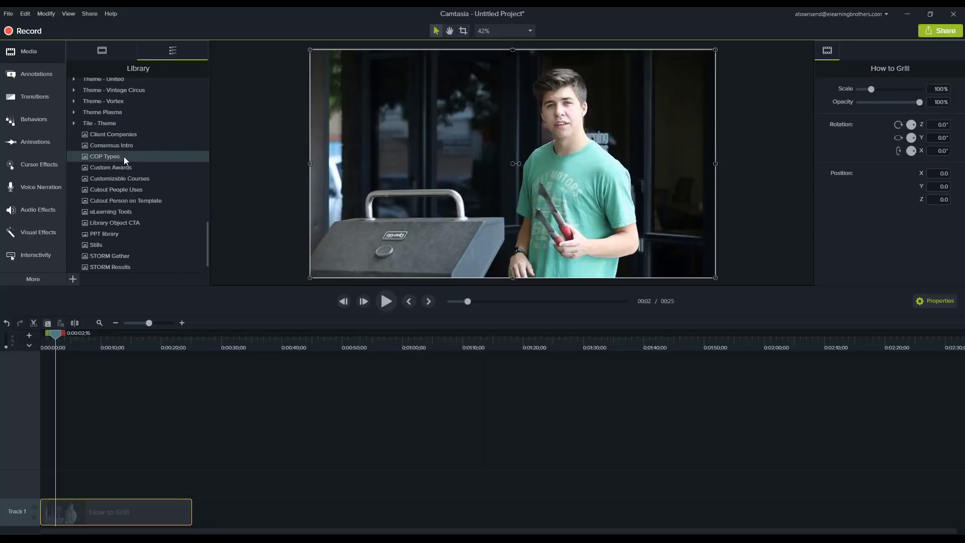
{"action": "scroll", "coordinate": [124, 155], "scroll_direction": "down", "scroll_amount": 10}
{"action": "scroll", "coordinate": [124, 156], "scroll_direction": "up", "scroll_amount": 3}
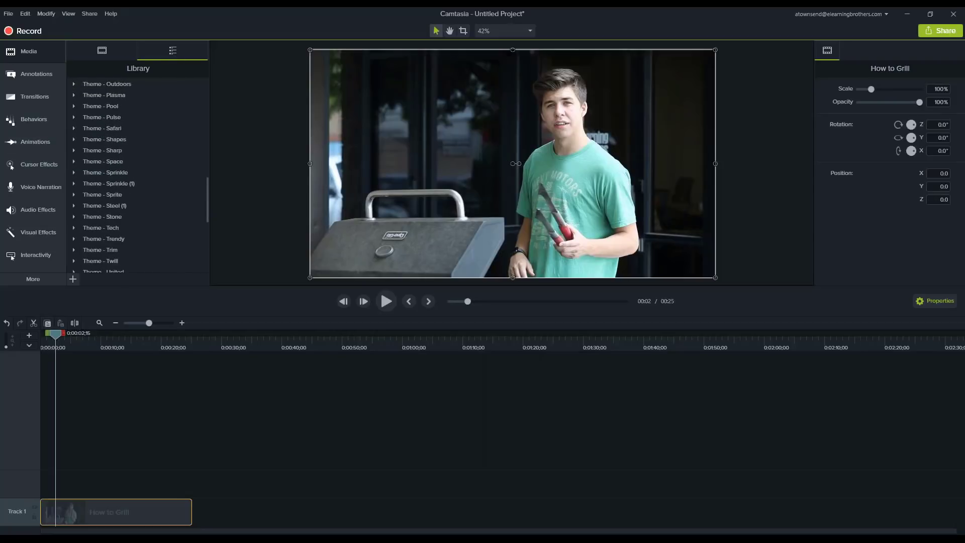
{"action": "left_click", "coordinate": [75, 118]}
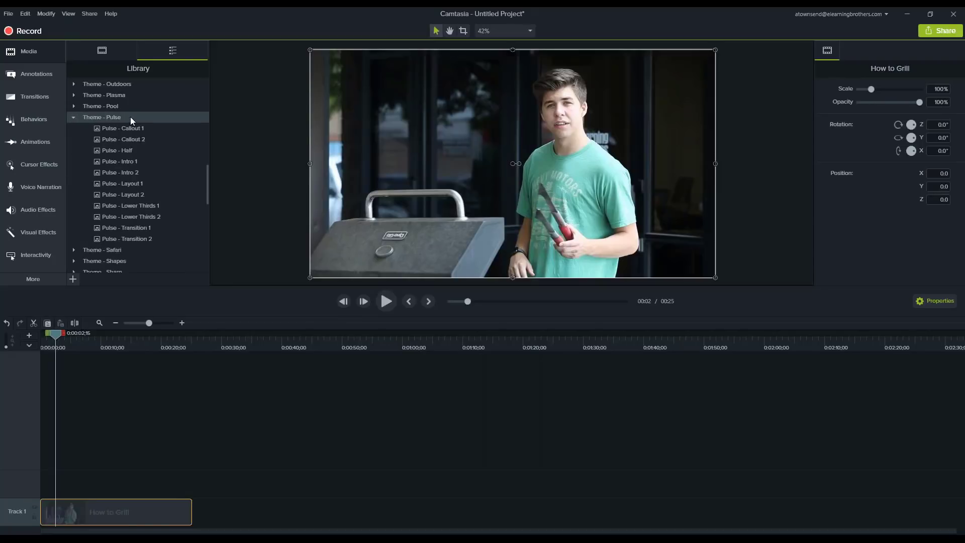
{"action": "double_click", "coordinate": [120, 184]}
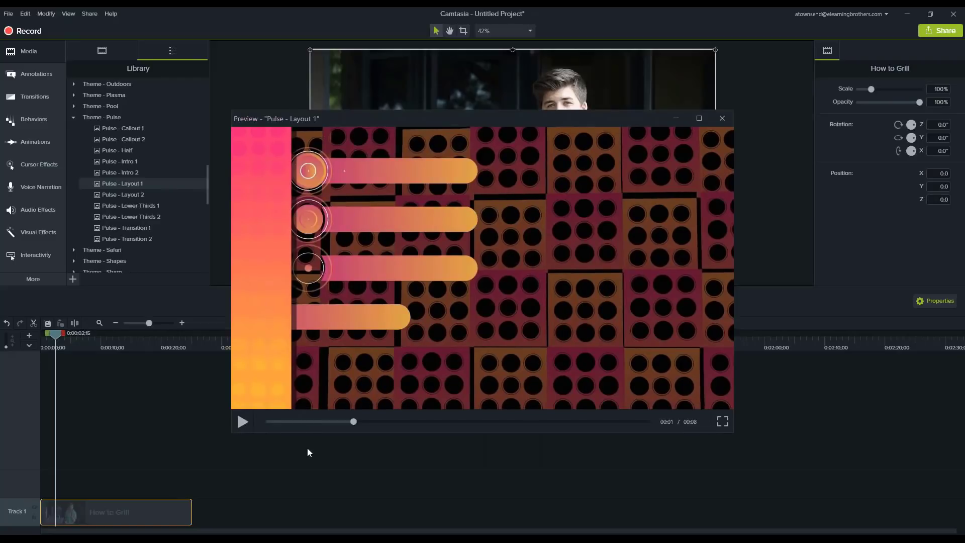
{"action": "left_click", "coordinate": [722, 119]}
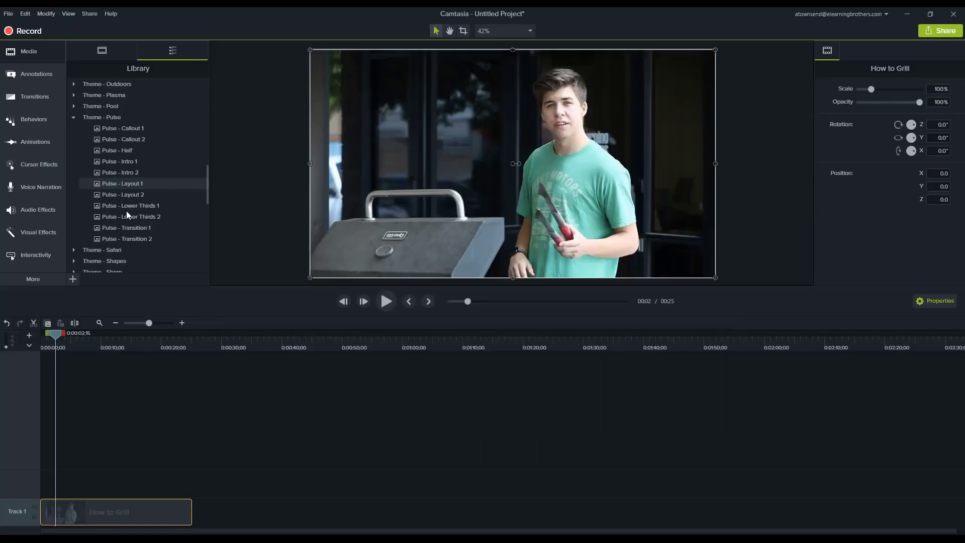
Add Pulse - Lower Thirds 1 to Track 2 near the video's start and lower it to the frame's bottom edge, Y about -104
{"action": "left_click_drag", "start_coordinate": [128, 206], "coordinate": [65, 483]}
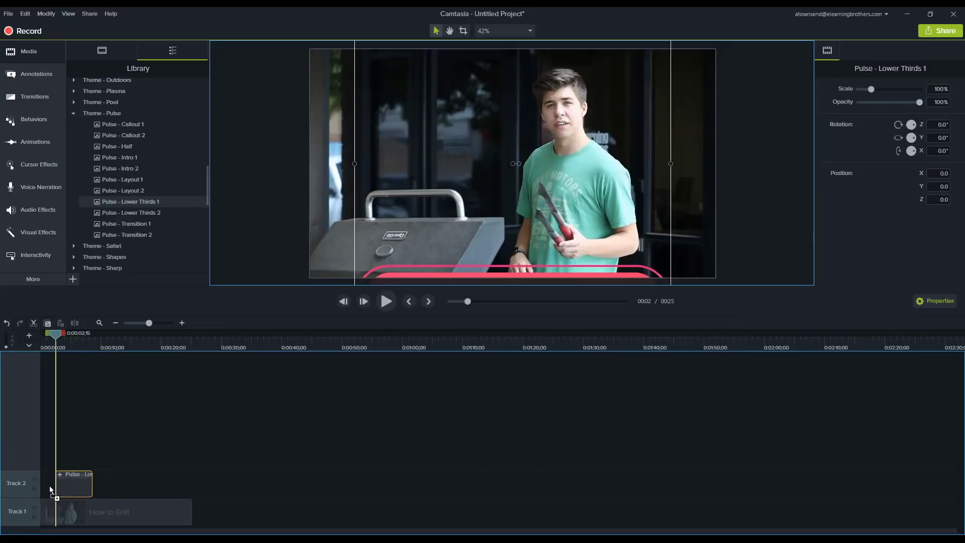
{"action": "left_click", "coordinate": [72, 339]}
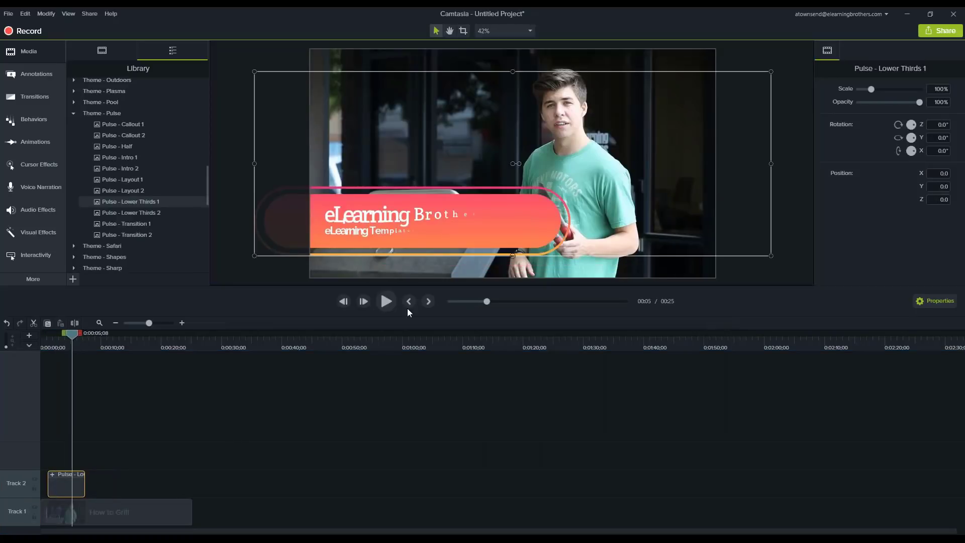
{"action": "left_click_drag", "start_coordinate": [425, 226], "coordinate": [426, 247]}
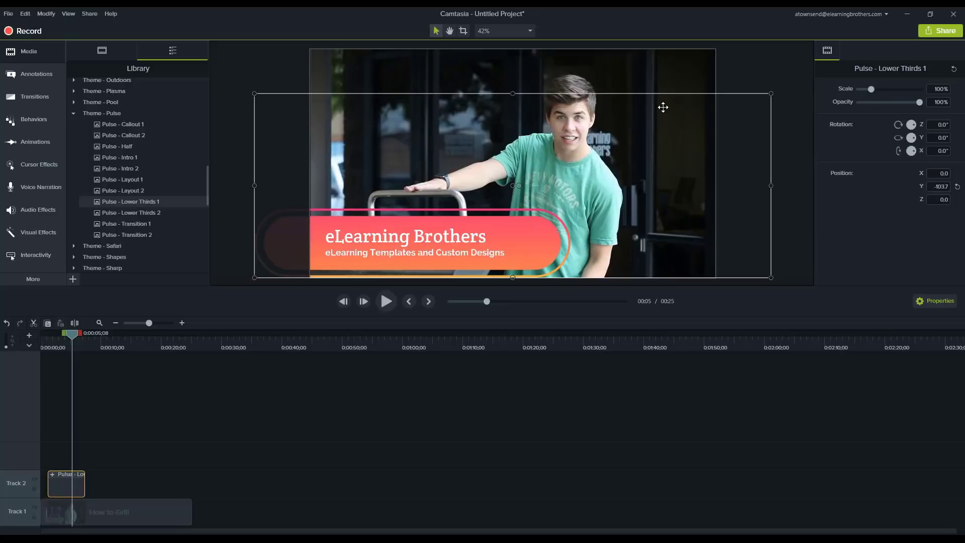
Set the font of the lower third's "eLearning Brothers" title to Open Sans
{"action": "double_click", "coordinate": [401, 236]}
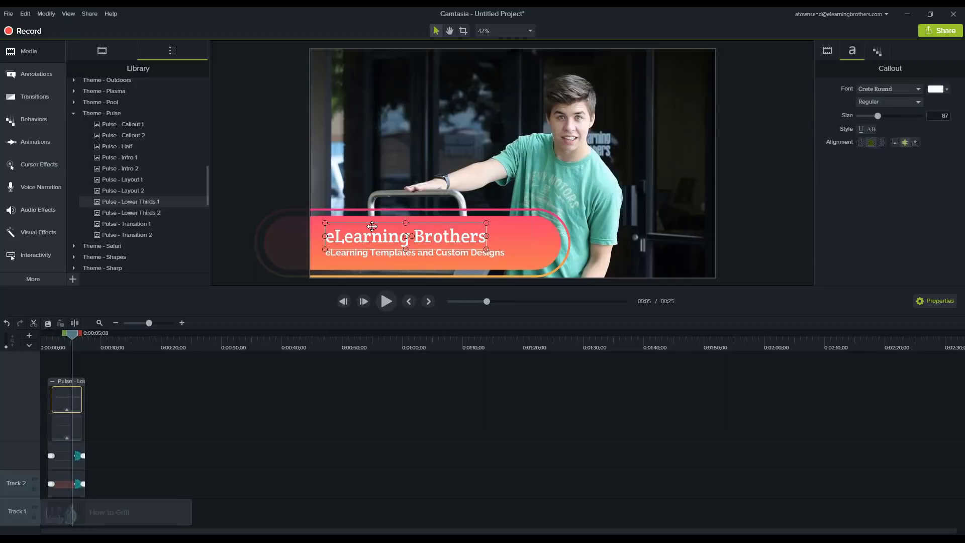
{"action": "left_click", "coordinate": [861, 91]}
{"action": "type", "text": "op"}
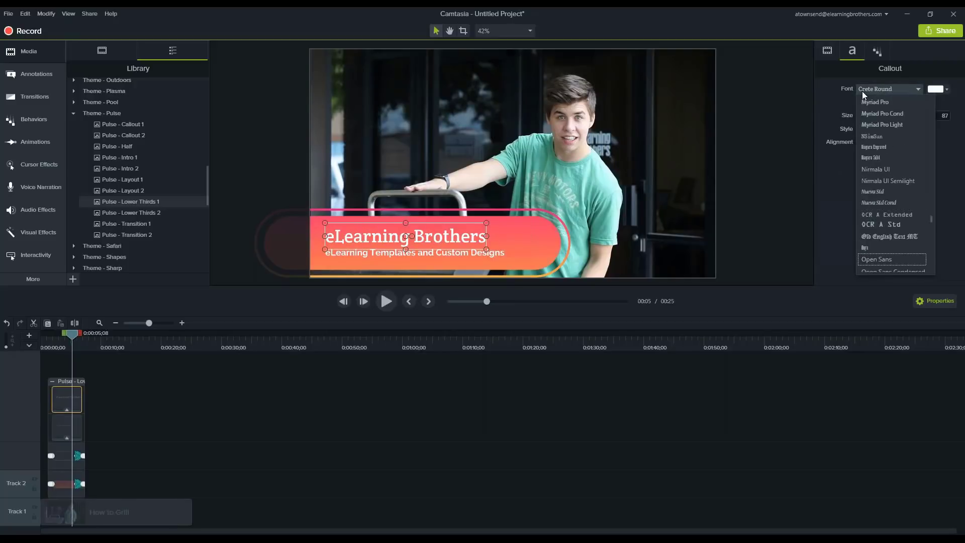
{"action": "key", "text": "Return"}
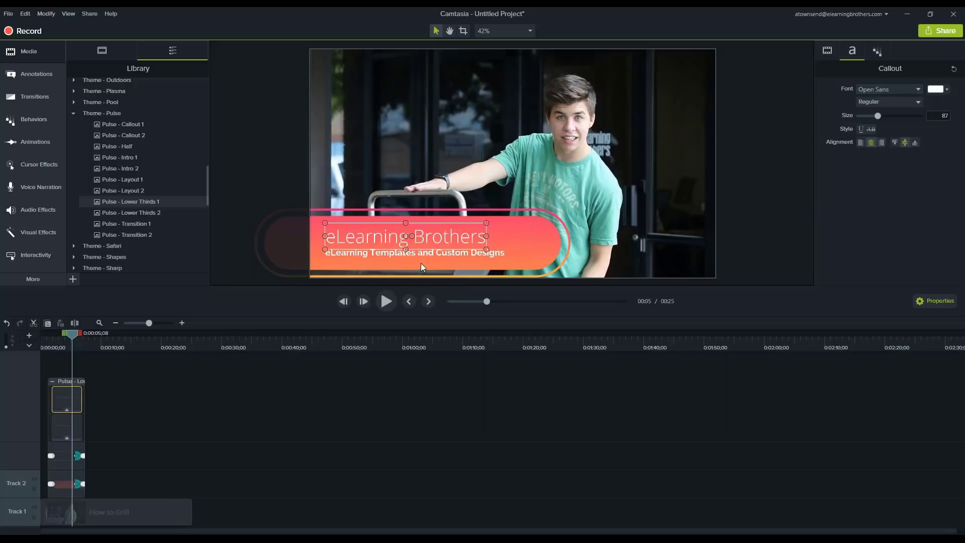
Set the font of the lower third's "eLearning Templates and Custom Designs" subtitle to Permanent Marker
{"action": "left_click", "coordinate": [427, 255]}
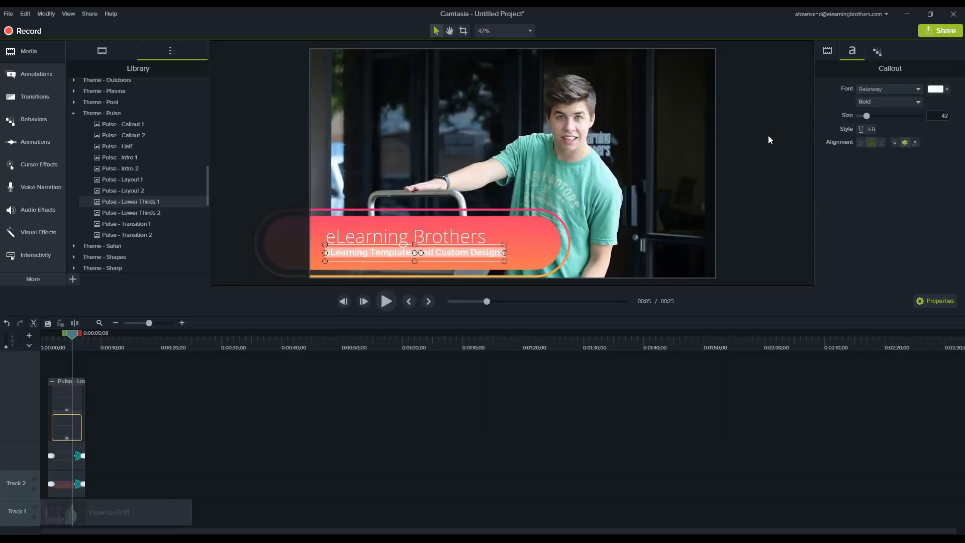
{"action": "left_click", "coordinate": [878, 88]}
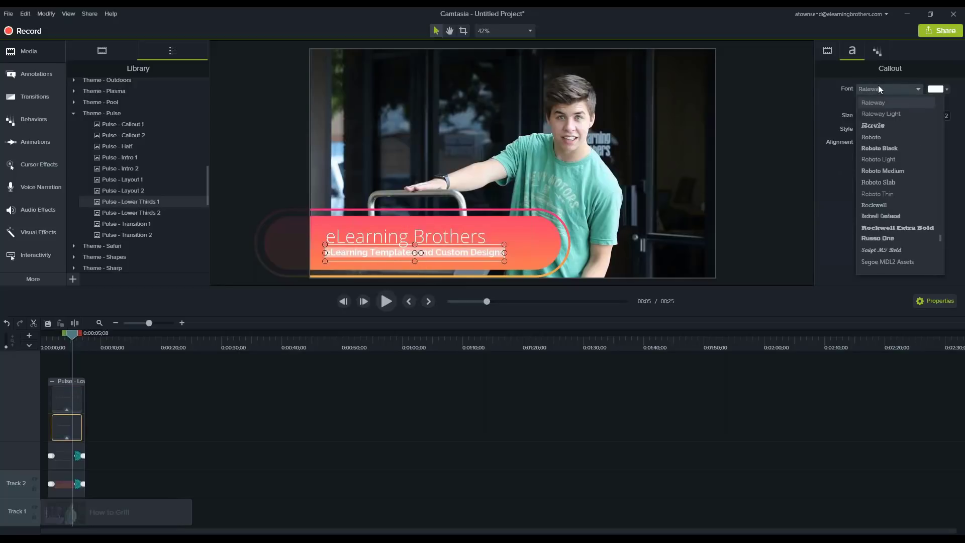
{"action": "type", "text": "p"}
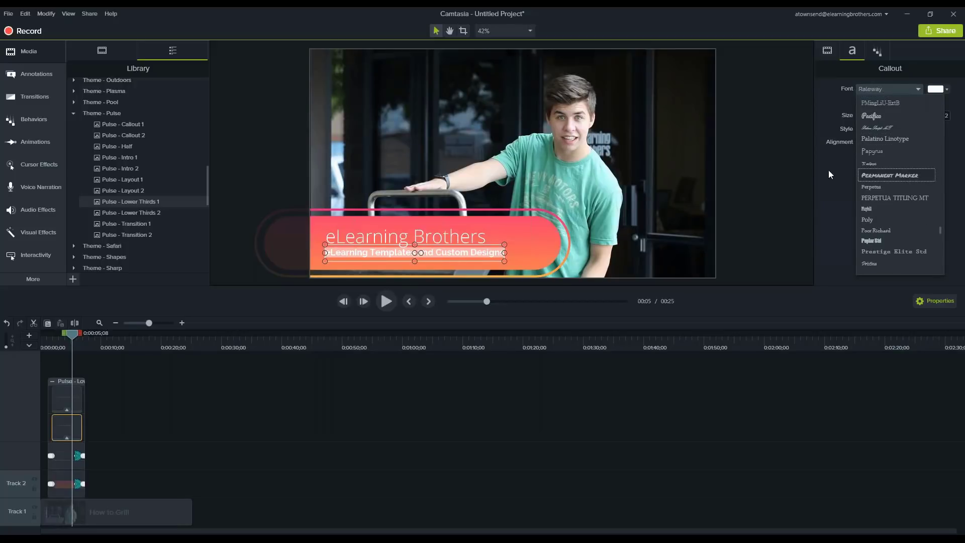
{"action": "key", "text": "Return"}
{"action": "left_click", "coordinate": [780, 184]}
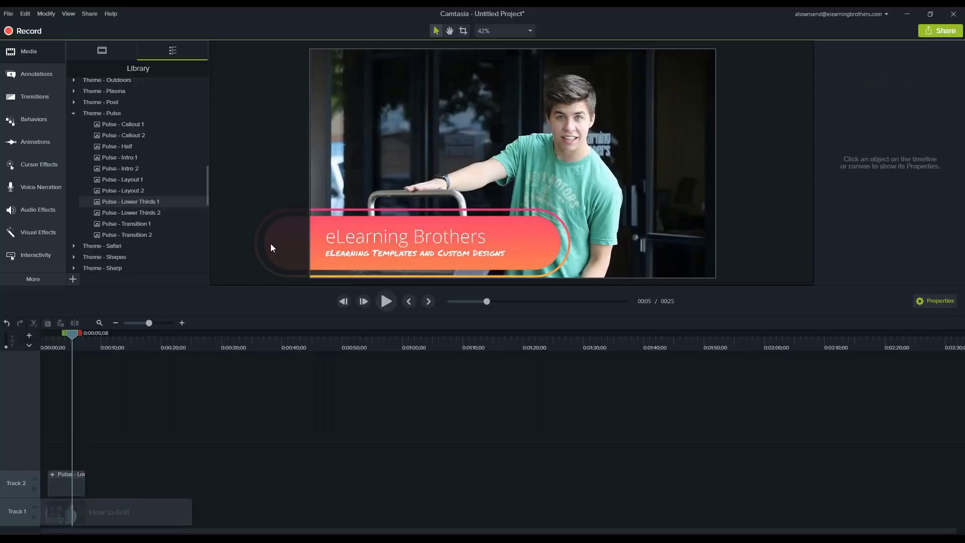
Add the Pulse - Half asset to Track 2 at 0:00:15;04
{"action": "left_click", "coordinate": [61, 346]}
{"action": "left_click_drag", "start_coordinate": [118, 345], "coordinate": [132, 344]}
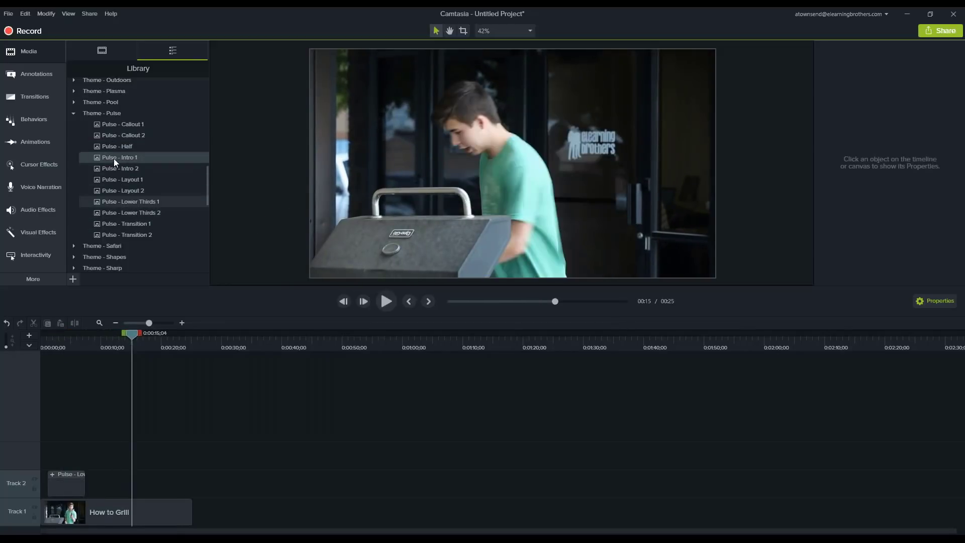
{"action": "left_click_drag", "start_coordinate": [115, 147], "coordinate": [148, 482]}
Set the font of the "eLearning Brothers" title in Pulse - Half to Permanent Marker, working at 0:00:18;12
{"action": "left_click", "coordinate": [149, 345]}
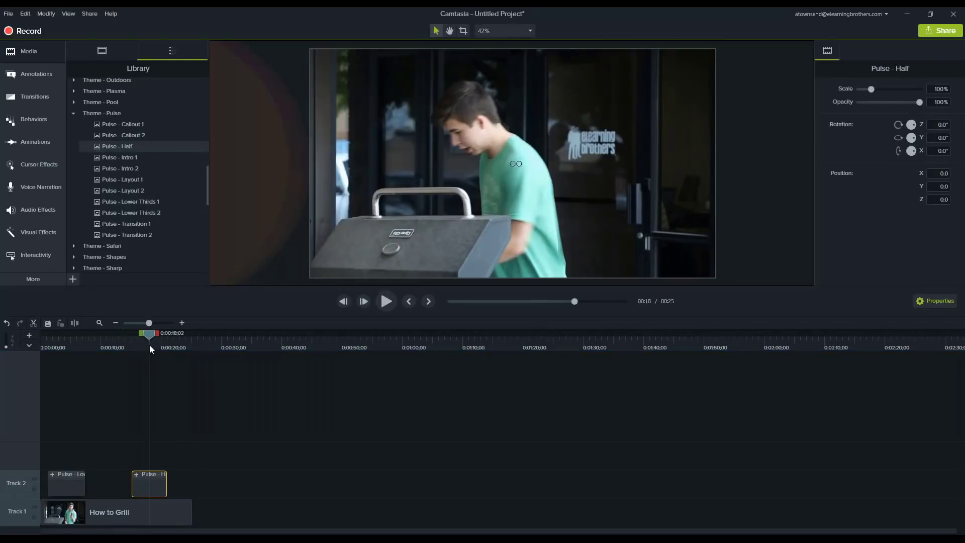
{"action": "left_click_drag", "start_coordinate": [149, 345], "coordinate": [152, 345]}
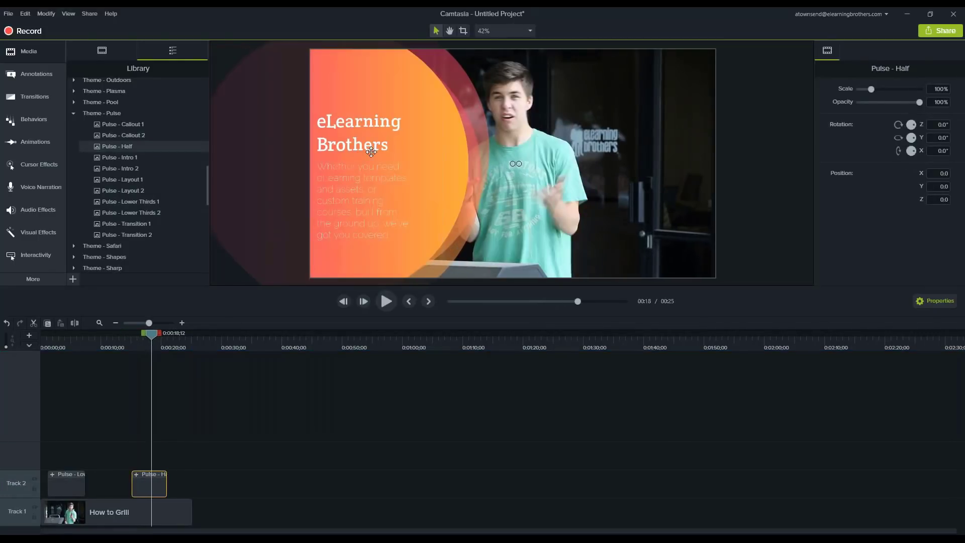
{"action": "left_click", "coordinate": [368, 122]}
{"action": "left_click", "coordinate": [367, 122]}
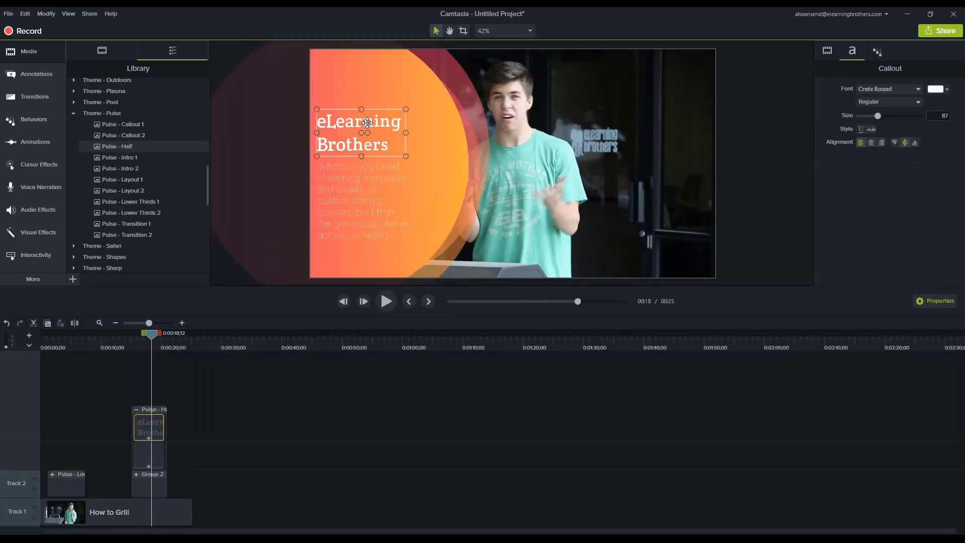
{"action": "double_click", "coordinate": [368, 122]}
{"action": "left_click", "coordinate": [879, 89]}
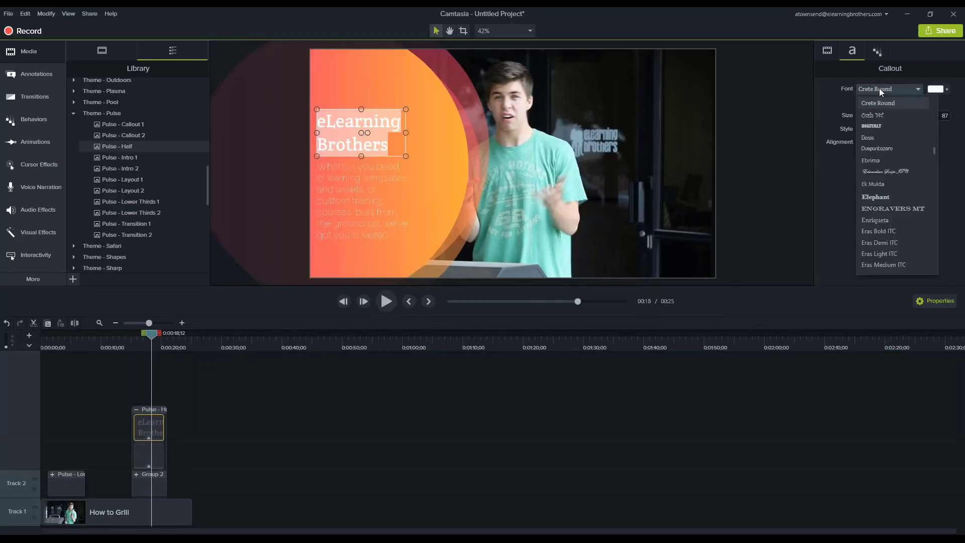
{"action": "type", "text": "perm"}
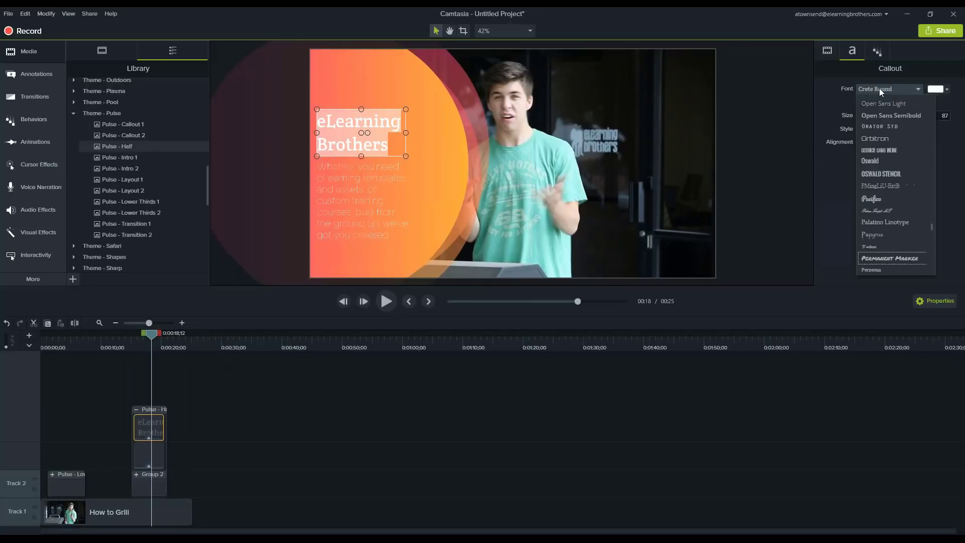
{"action": "key", "text": "Return"}
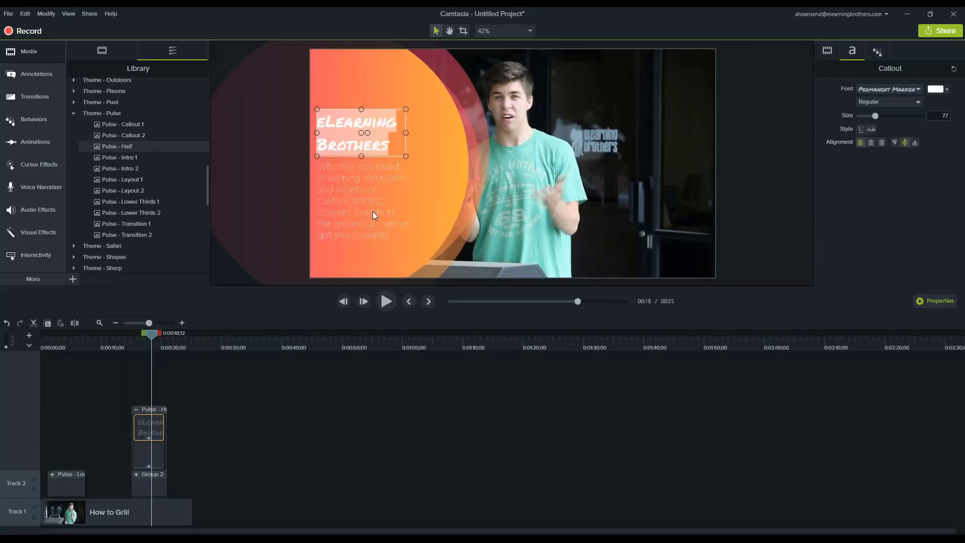
Set the font of the Pulse - Half body paragraph to Open Sans and leave the group's text editing
{"action": "double_click", "coordinate": [372, 211]}
{"action": "left_click", "coordinate": [872, 93]}
{"action": "type", "text": "open"}
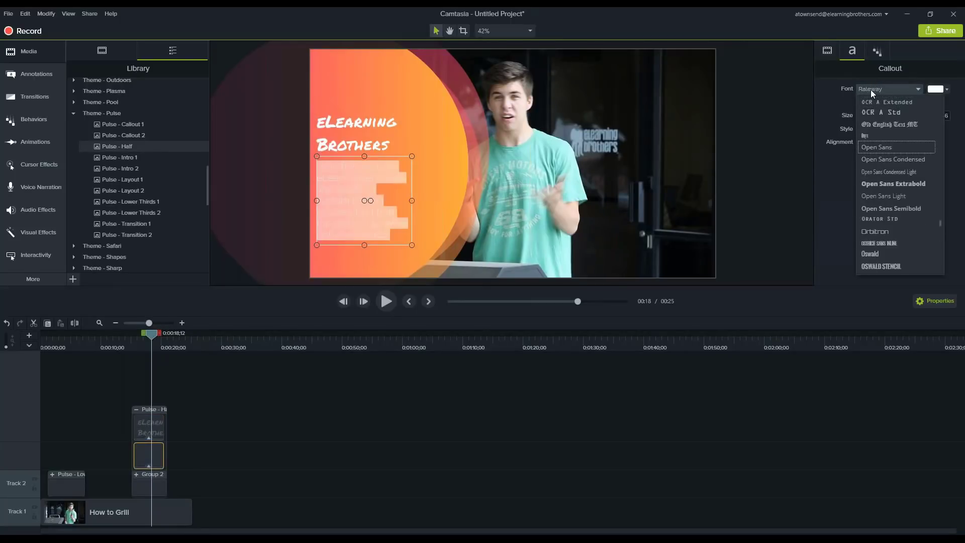
{"action": "key", "text": "Return"}
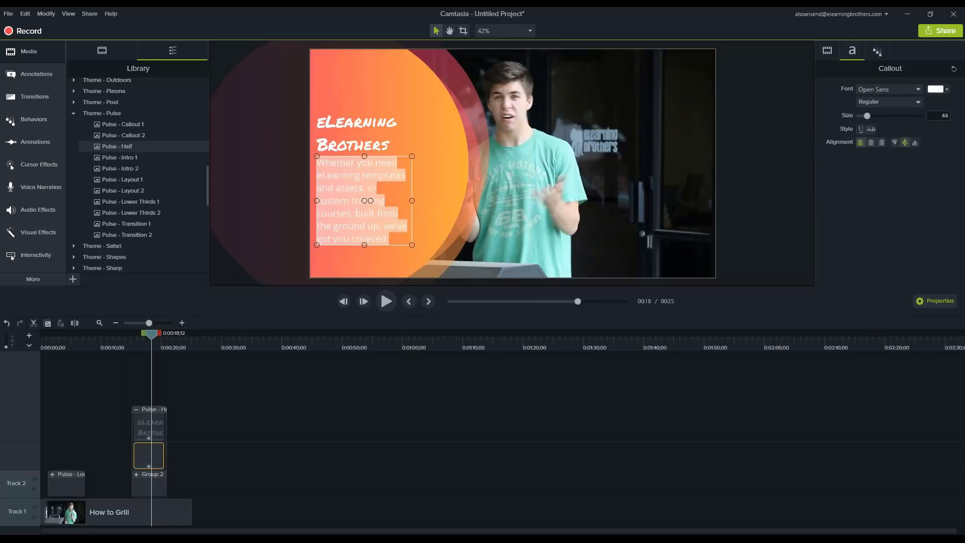
{"action": "left_click", "coordinate": [140, 358]}
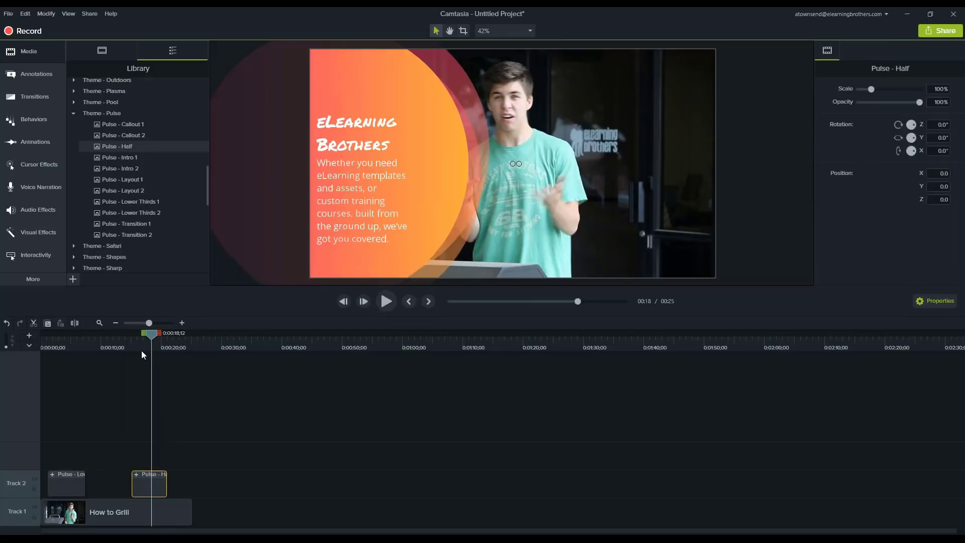
Add a Custom animation to the How to Grill clip at 0:00:15;28 and shift the video sideways, clear of the Pulse - Half text
{"action": "mouse_move", "coordinate": [141, 351]}
{"action": "left_mouse_down"}
{"action": "mouse_move", "coordinate": [155, 343]}
{"action": "mouse_move", "coordinate": [137, 342]}
{"action": "left_mouse_up"}
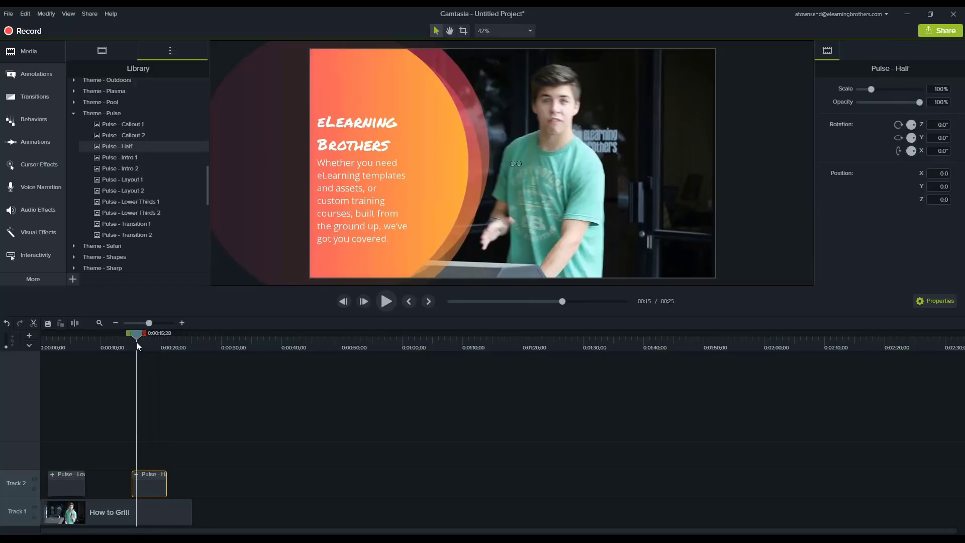
{"action": "left_click", "coordinate": [28, 140]}
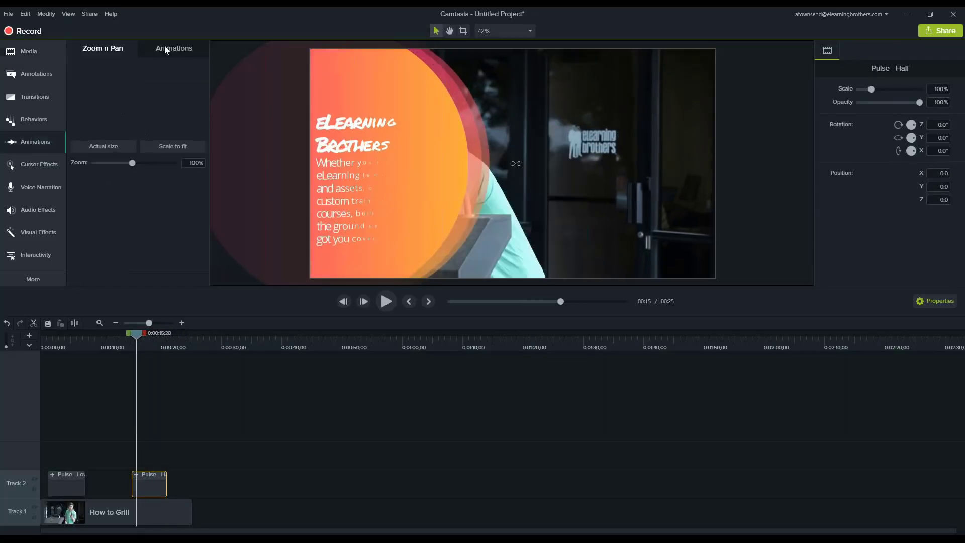
{"action": "left_click_drag", "start_coordinate": [96, 93], "coordinate": [135, 516]}
{"action": "left_click", "coordinate": [182, 322]}
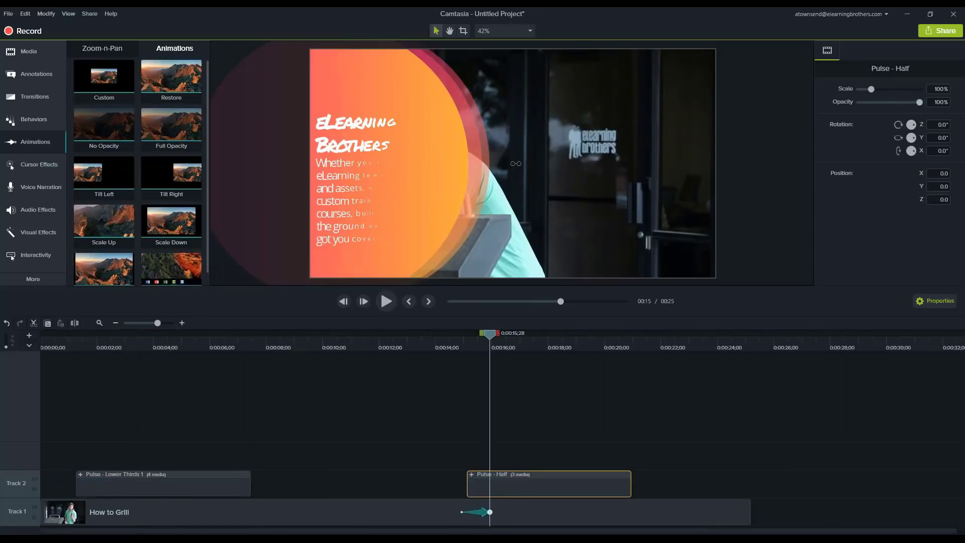
{"action": "left_click_drag", "start_coordinate": [619, 238], "coordinate": [701, 241]}
Step frame by frame from 0:00:14;21 to examine the clip animation's timing against the start of Pulse - Half
{"action": "left_click", "coordinate": [454, 346]}
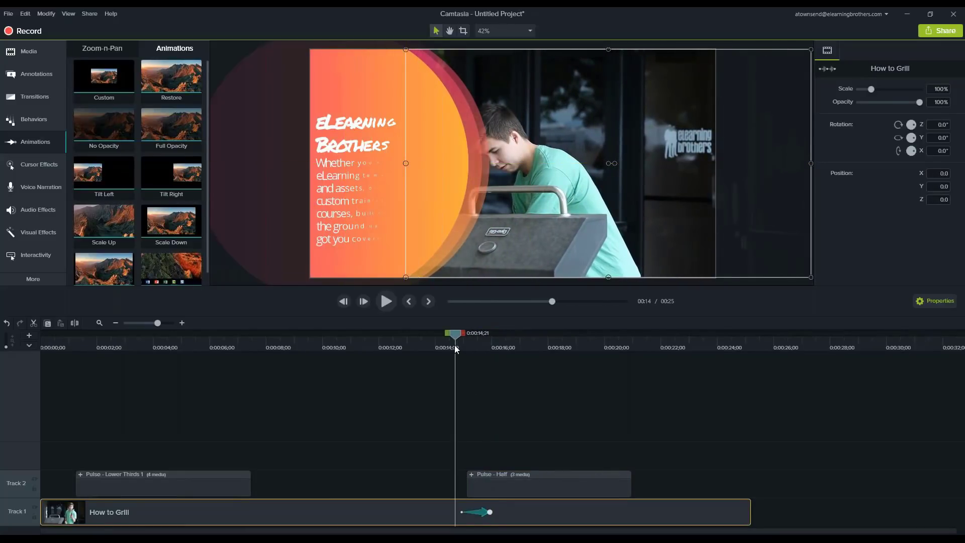
{"action": "key", "text": "period"}
{"action": "key", "text": "period"}
{"action": "key", "text": "period"}
{"action": "key", "text": "period"}
{"action": "key", "text": "period"}
{"action": "key", "text": "period"}
{"action": "key", "text": "period"}
{"action": "key", "text": "period"}
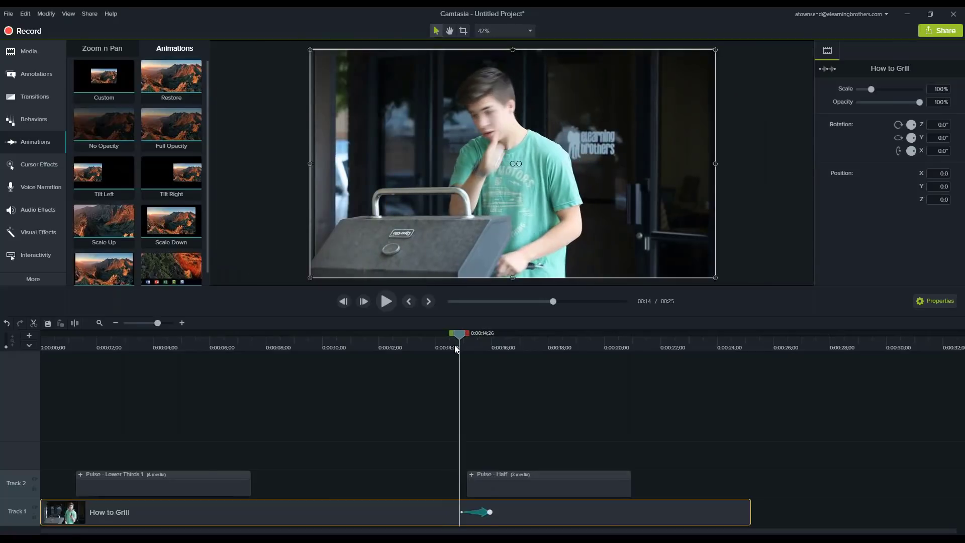
{"action": "key", "text": "period"}
{"action": "key", "text": "period"}
{"action": "key", "text": "period"}
{"action": "key", "text": "period"}
{"action": "key", "text": "period"}
{"action": "key", "text": "period"}
{"action": "key", "text": "period"}
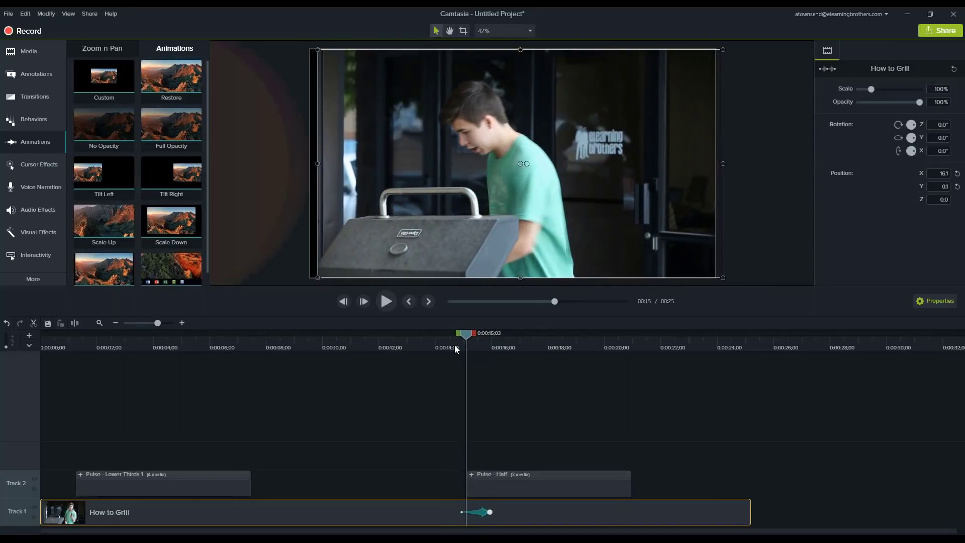
{"action": "key", "text": "comma"}
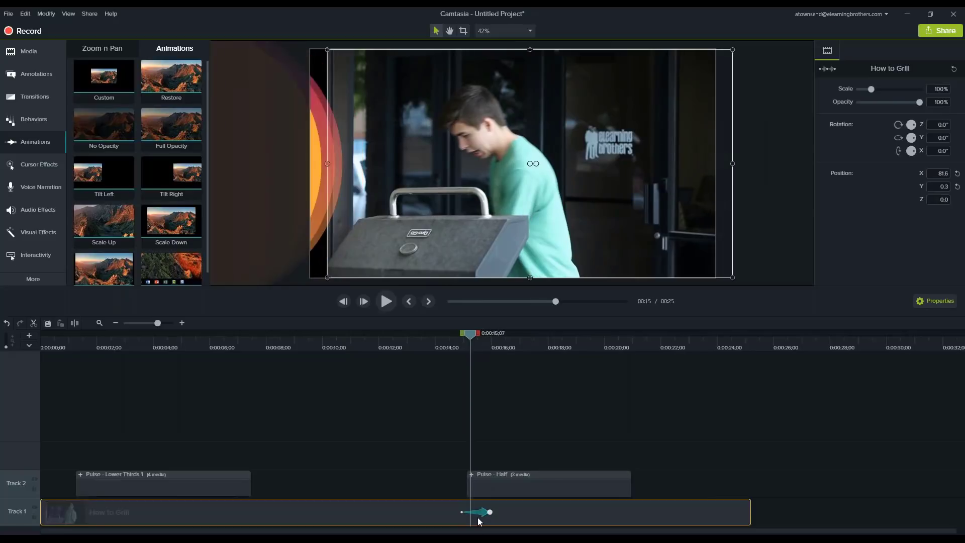
Shift the How to Grill clip's animation slightly forward in time so it starts together with Pulse - Half
{"action": "key", "text": "period"}
{"action": "key", "text": "comma"}
{"action": "left_click_drag", "start_coordinate": [480, 515], "coordinate": [485, 515]}
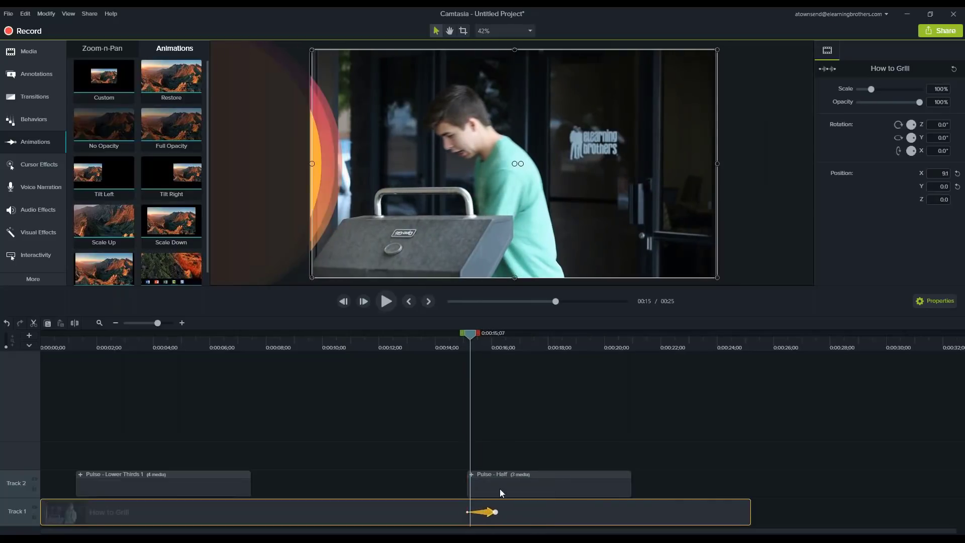
Step through the frames from 0:00:14;29 to 0:00:15;28 to examine how the moved animation lines up with Pulse - Half's entrance
{"action": "left_click", "coordinate": [459, 351]}
{"action": "key", "text": "period"}
{"action": "key", "text": "period"}
{"action": "key", "text": "period"}
{"action": "key", "text": "period"}
{"action": "key", "text": "period"}
{"action": "key", "text": "period"}
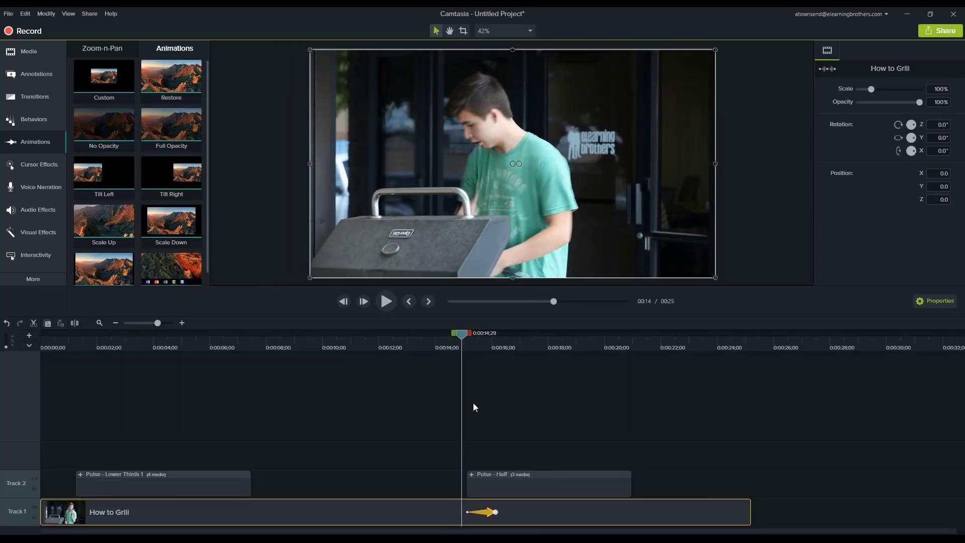
{"action": "key", "text": "period"}
{"action": "key", "text": "period"}
{"action": "key", "text": "period"}
{"action": "key", "text": "period"}
{"action": "key", "text": "period"}
{"action": "key", "text": "period"}
{"action": "key", "text": "period"}
{"action": "key", "text": "period"}
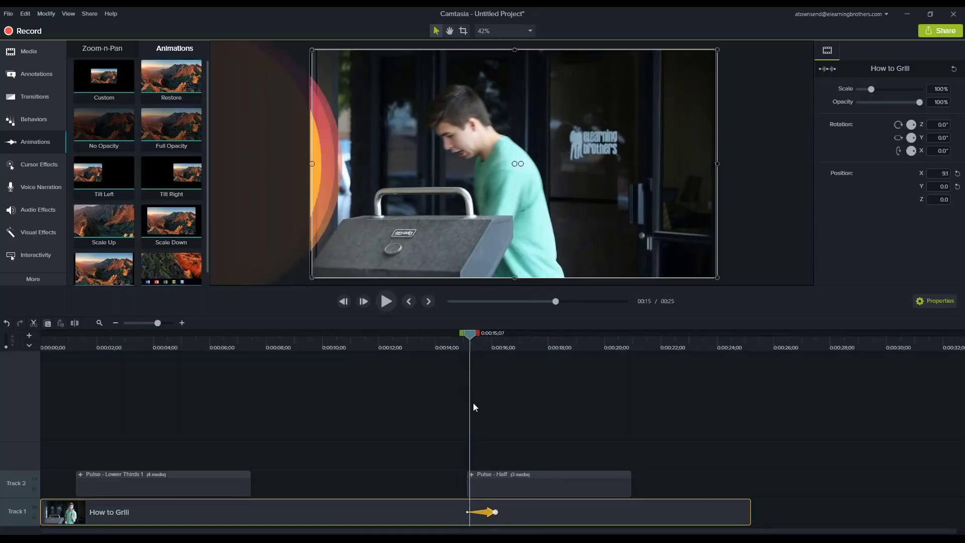
{"action": "key", "text": "period"}
{"action": "key", "text": "period"}
{"action": "key", "text": "period"}
{"action": "key", "text": "period"}
{"action": "key", "text": "period"}
{"action": "key", "text": "period"}
{"action": "key", "text": "period"}
{"action": "key", "text": "period"}
{"action": "key", "text": "period"}
{"action": "key", "text": "period"}
{"action": "key", "text": "period"}
{"action": "key", "text": "period"}
{"action": "key", "text": "period"}
{"action": "key", "text": "period"}
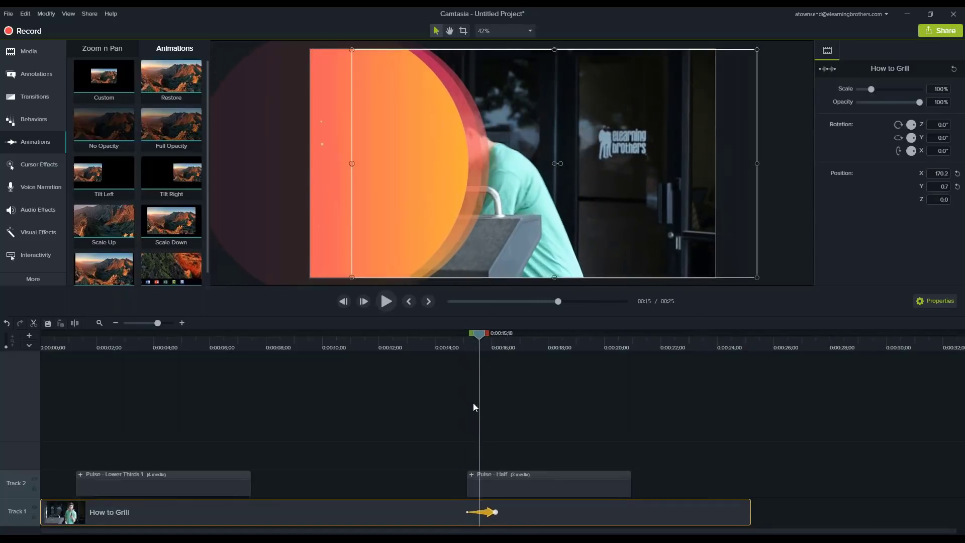
{"action": "key", "text": "period"}
{"action": "key", "text": "period"}
{"action": "key", "text": "period"}
{"action": "key", "text": "period"}
{"action": "key", "text": "period"}
{"action": "key", "text": "period"}
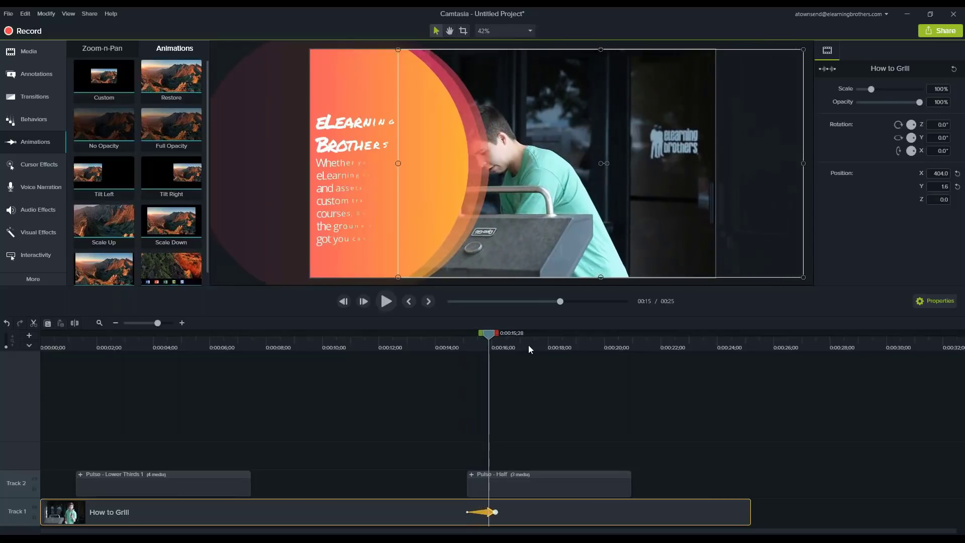
At 0:00:17;21, move the How to Grill video to about X 257, Y 0, and add a Restore animation ending with Pulse - Half
{"action": "left_click_drag", "start_coordinate": [529, 345], "coordinate": [539, 345]}
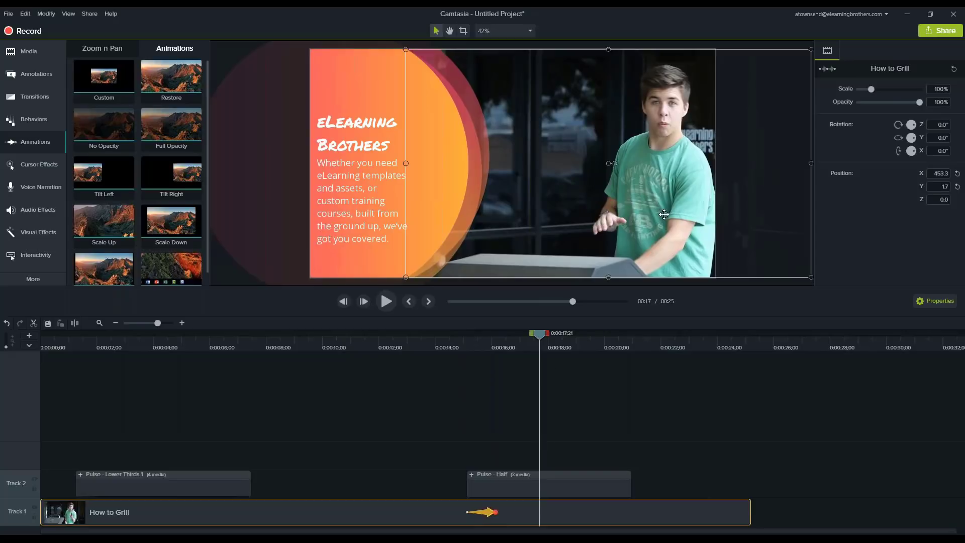
{"action": "left_click_drag", "start_coordinate": [668, 214], "coordinate": [628, 213]}
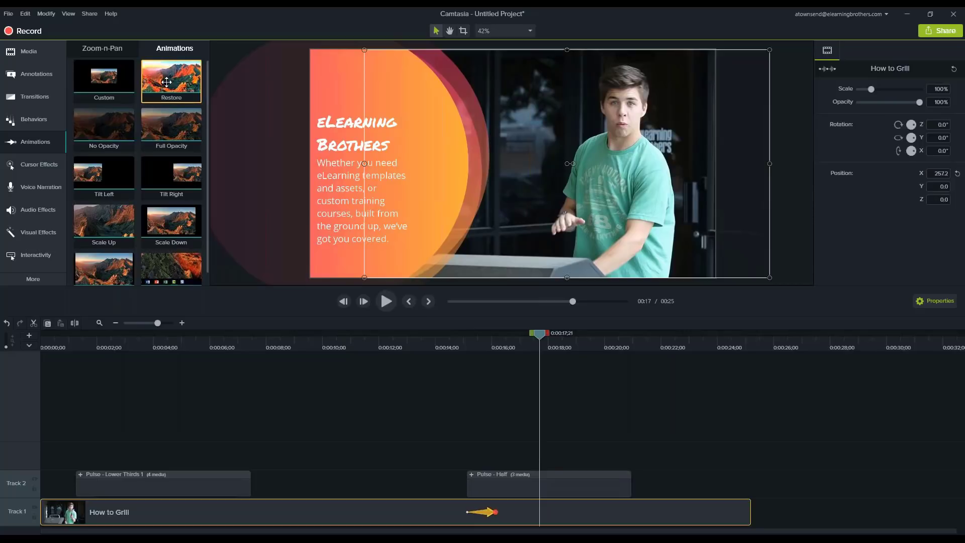
{"action": "left_click_drag", "start_coordinate": [174, 81], "coordinate": [631, 516]}
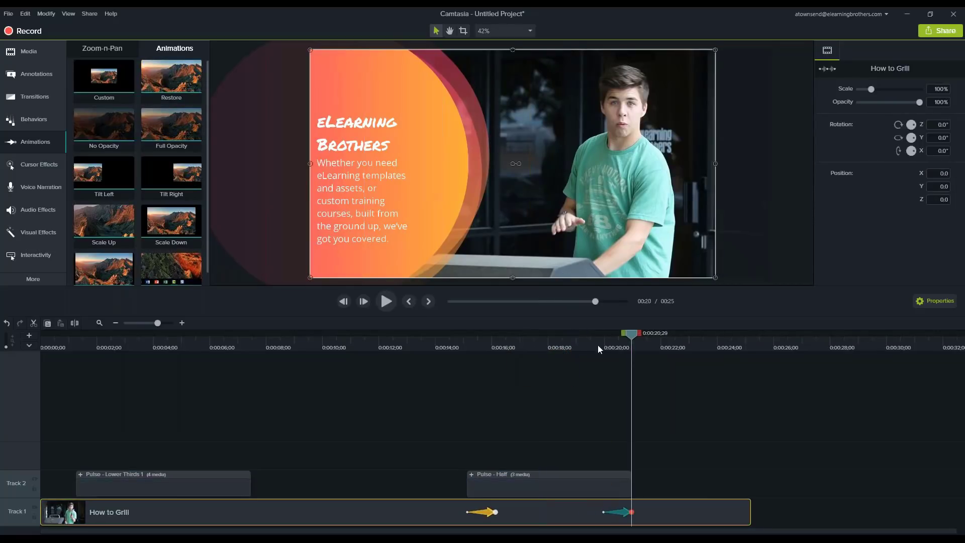
{"action": "left_click", "coordinate": [606, 347]}
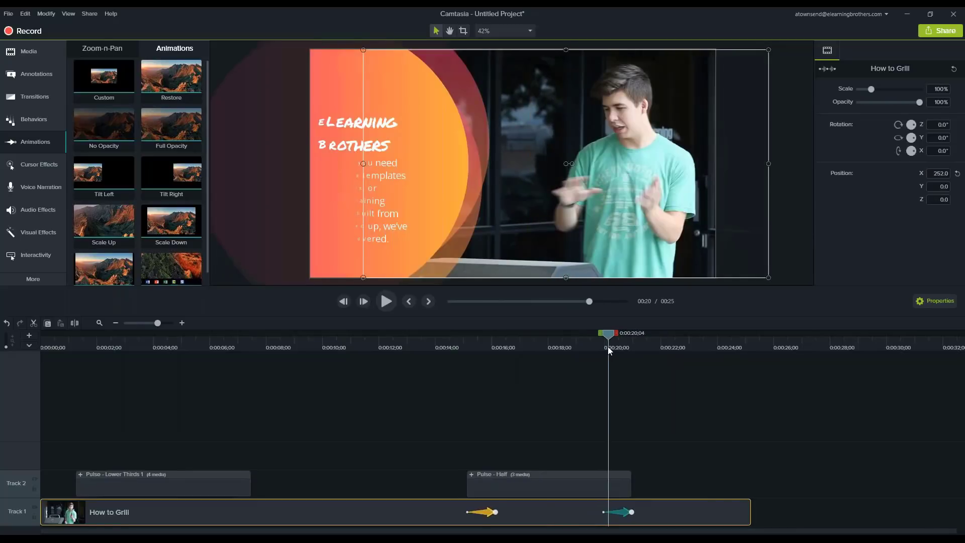
{"action": "left_click_drag", "start_coordinate": [607, 347], "coordinate": [636, 346]}
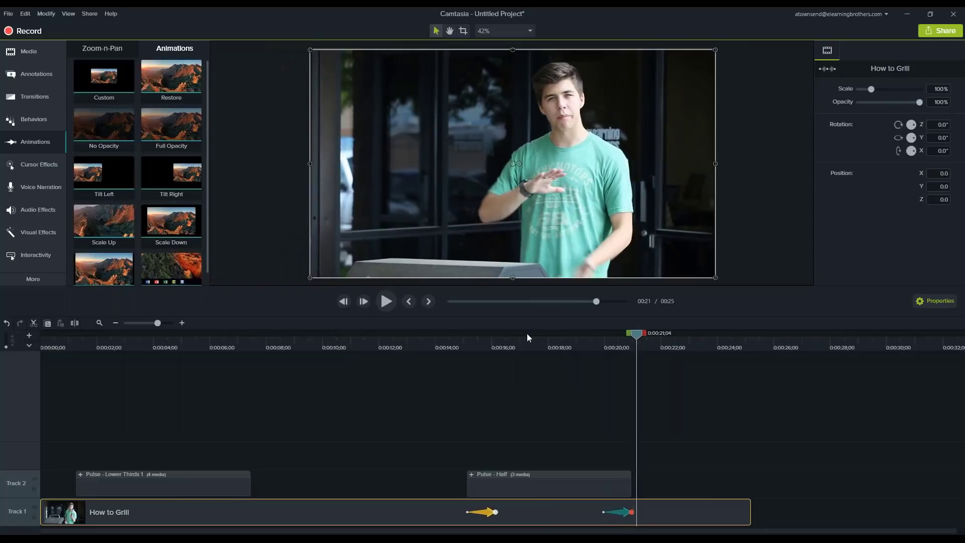
{"action": "left_click_drag", "start_coordinate": [547, 348], "coordinate": [530, 359]}
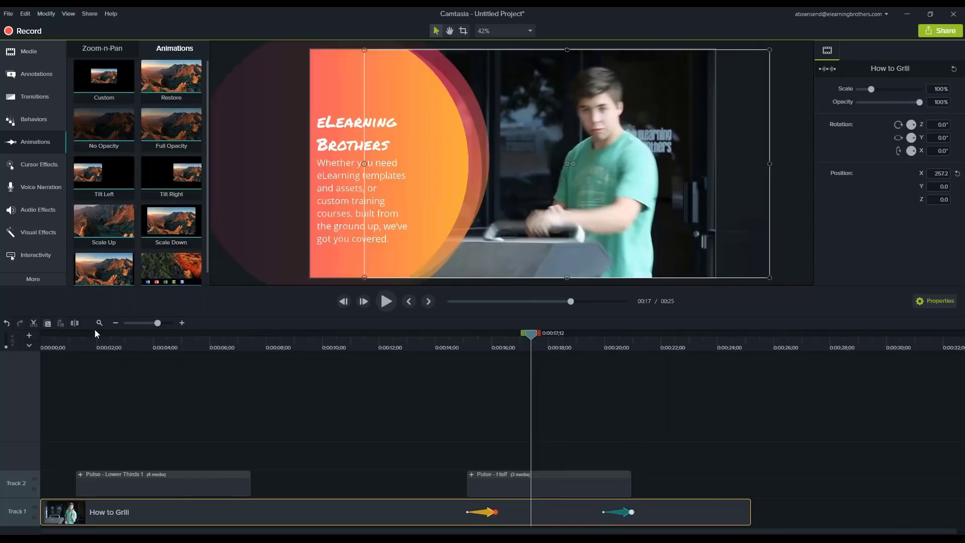
Fit the whole project in the timeline and review the frames around 0:00:08;25, 0:00:04;09 and 0:00:17;13
{"action": "left_click", "coordinate": [99, 323]}
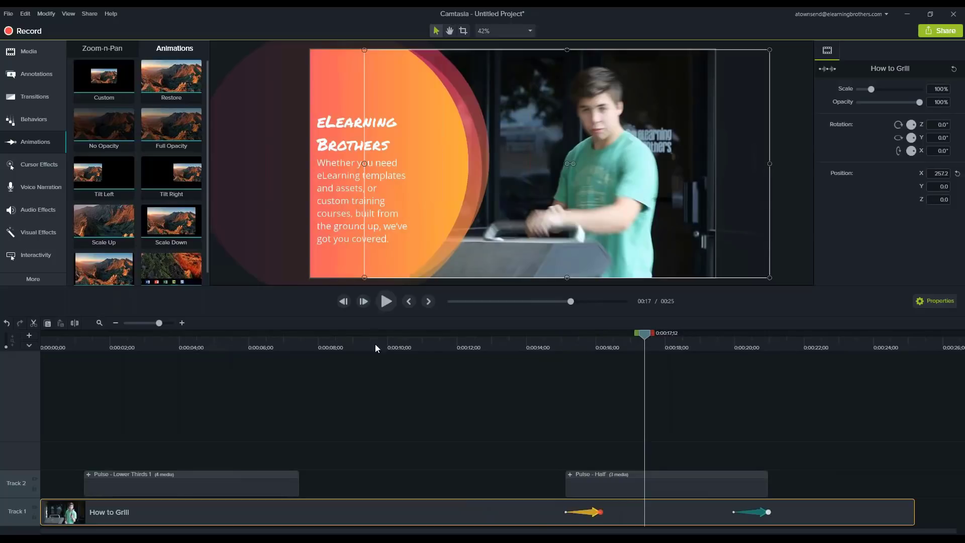
{"action": "left_click", "coordinate": [348, 344]}
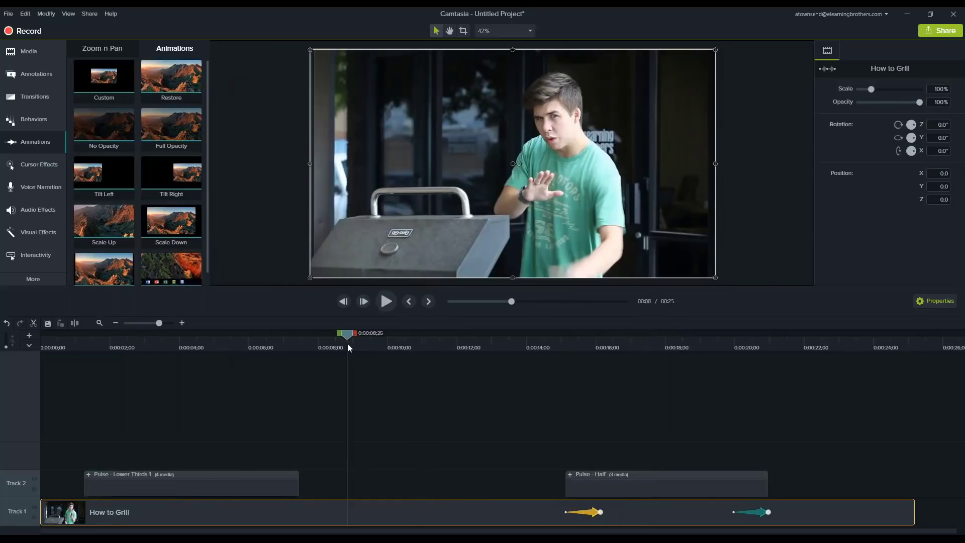
{"action": "left_click", "coordinate": [189, 342]}
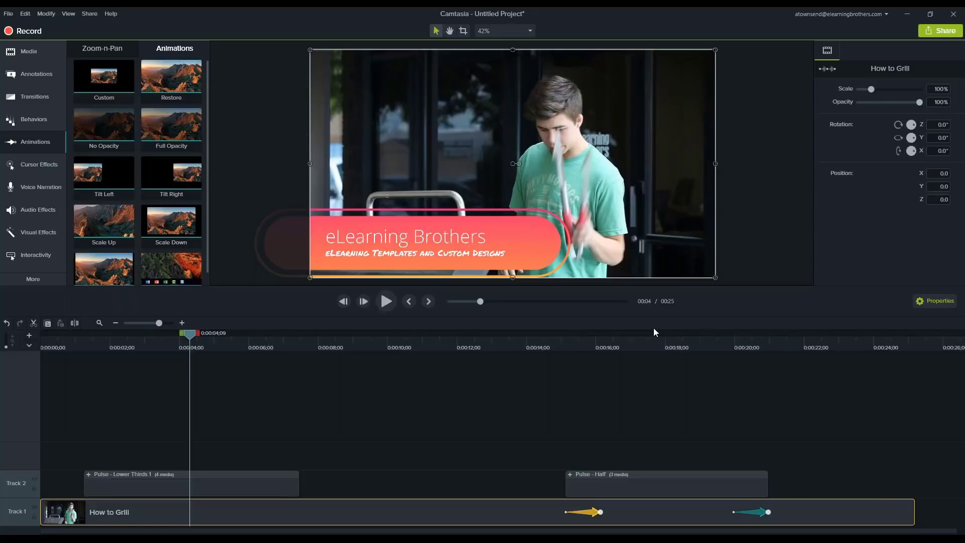
{"action": "left_click", "coordinate": [643, 341]}
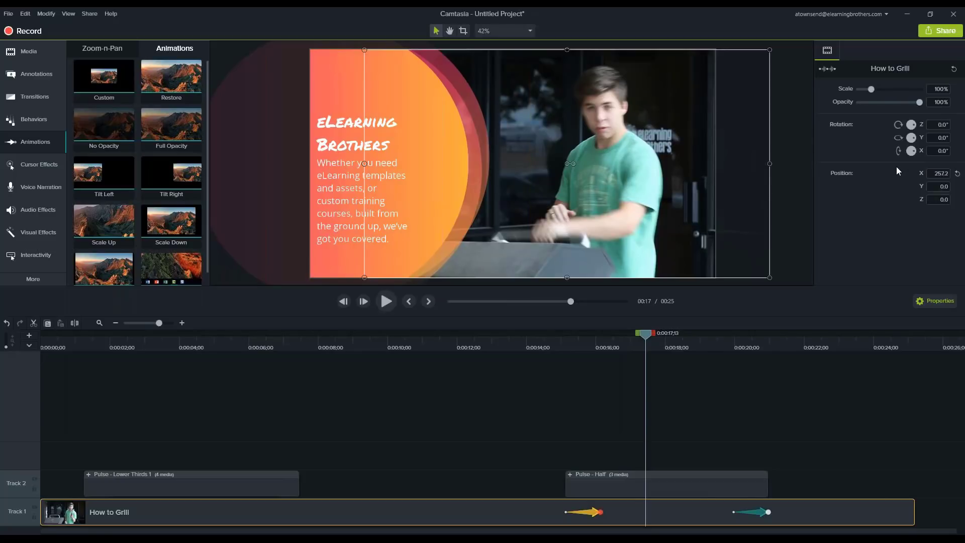
Start producing the video as a local file with the MP4 only (up to 1080p) preset
{"action": "left_click", "coordinate": [936, 34]}
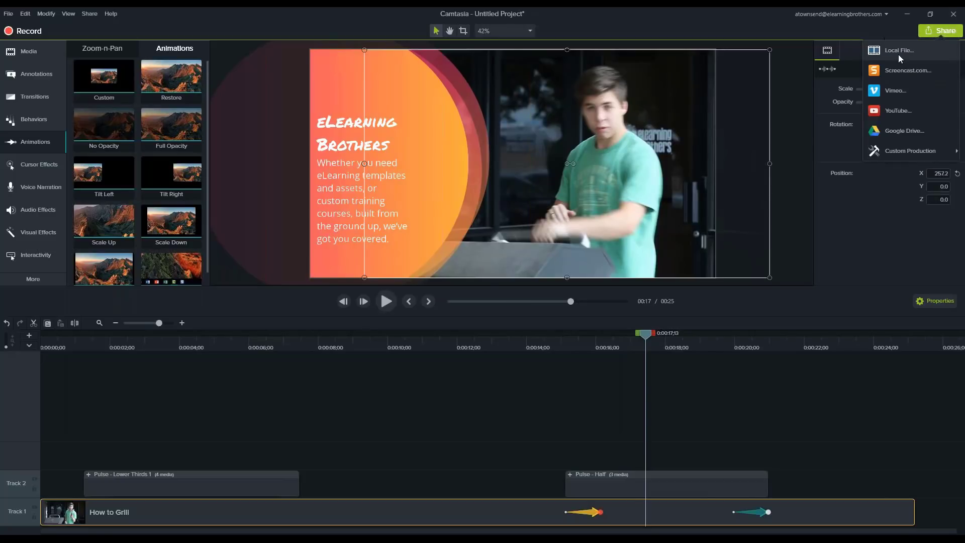
{"action": "left_click", "coordinate": [902, 109]}
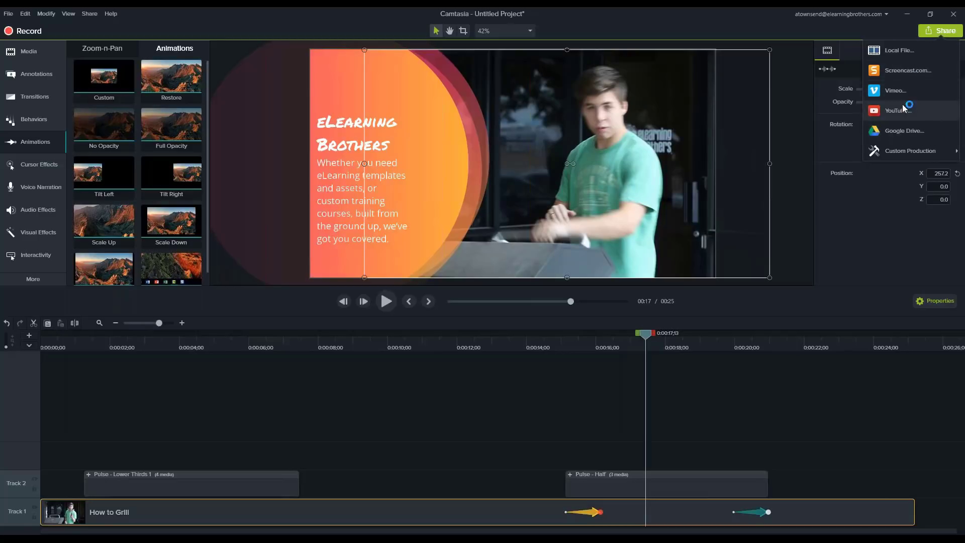
{"action": "left_click", "coordinate": [909, 51]}
{"action": "left_click", "coordinate": [581, 186]}
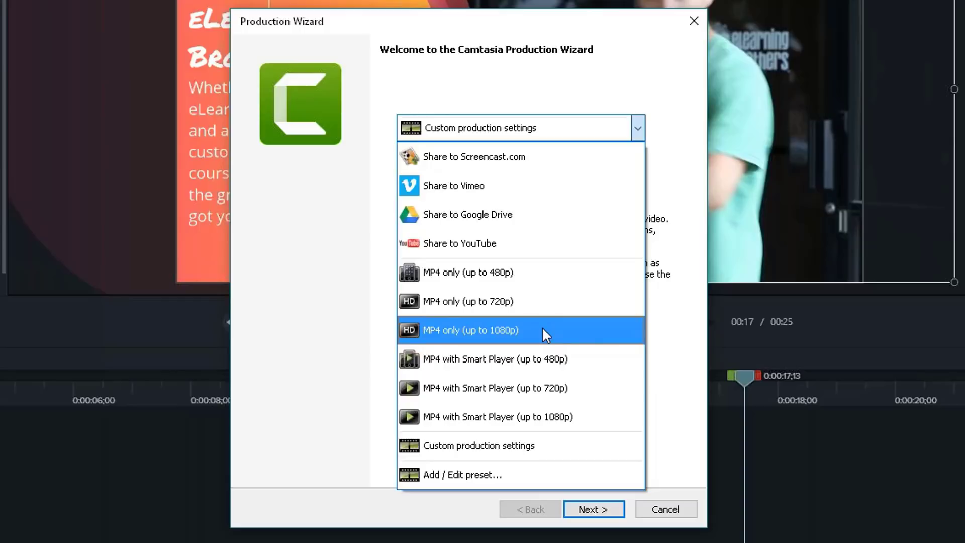
{"action": "left_click", "coordinate": [490, 330]}
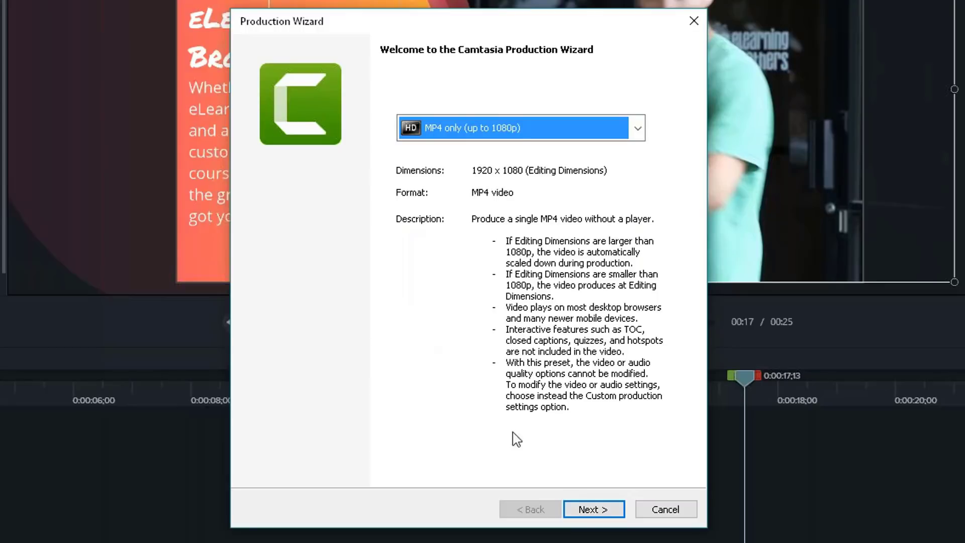
Name the production after its recipient, keeping the Desktop folder, and leave the Production Wizard without producing the file
{"action": "left_click", "coordinate": [600, 510]}
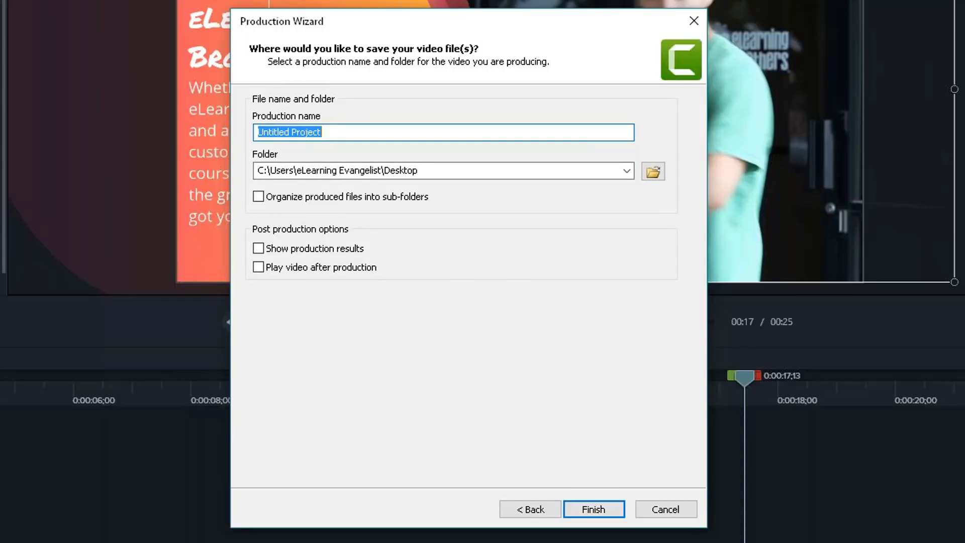
{"action": "type", "text": "For Bill"}
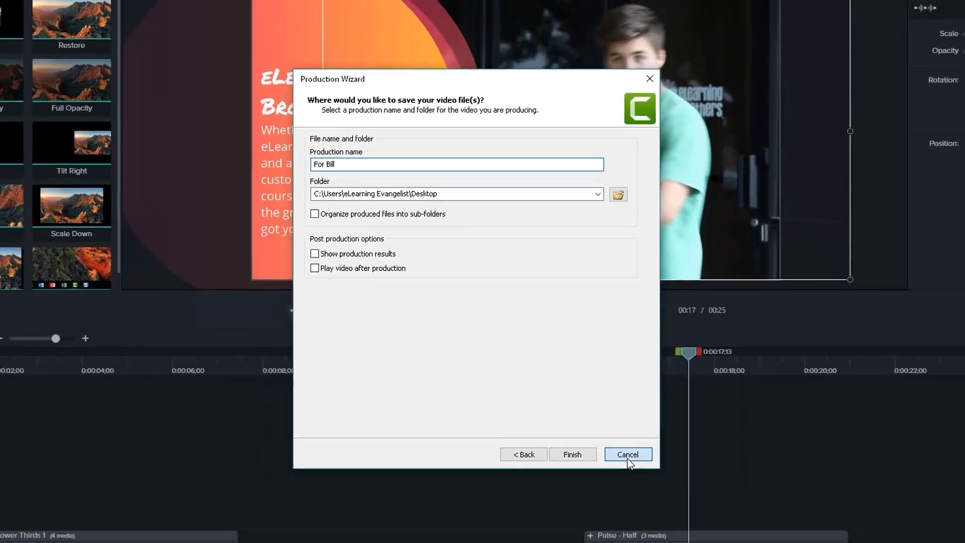
{"action": "left_click", "coordinate": [666, 509]}
{"action": "left_click", "coordinate": [328, 393]}
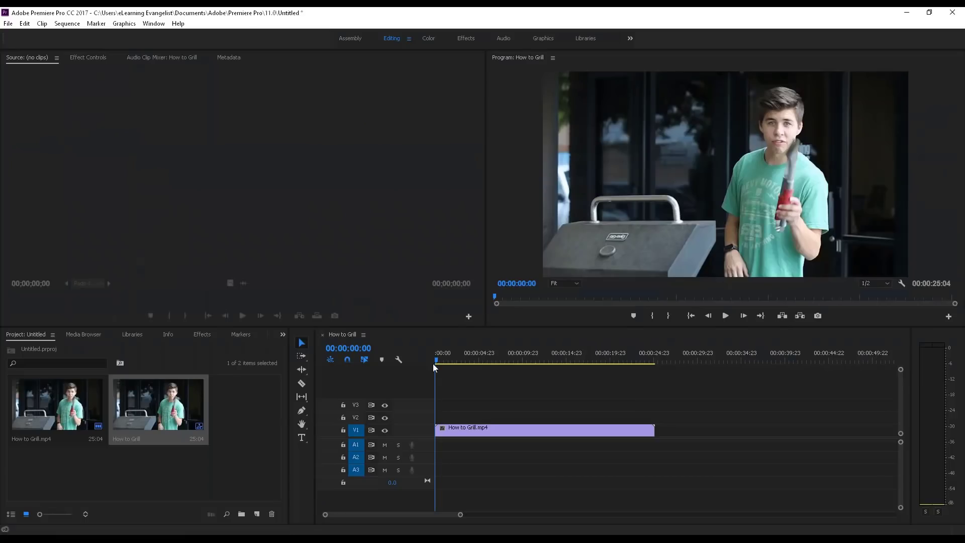
Switch to Adobe Premiere Pro and scrub through the How to Grill sequence, stopping at 00:00:13:12
{"action": "left_click_drag", "start_coordinate": [432, 364], "coordinate": [562, 358]}
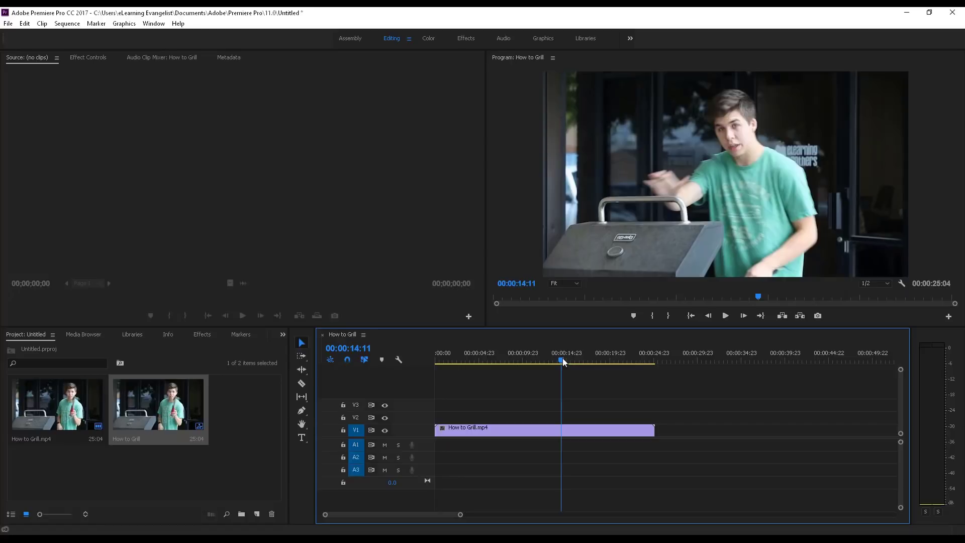
{"action": "left_click", "coordinate": [481, 359]}
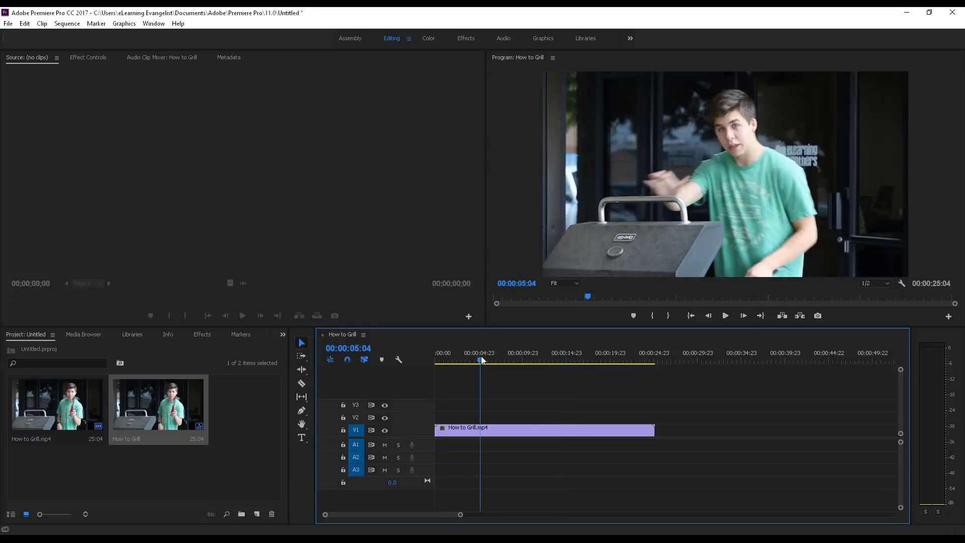
{"action": "left_click", "coordinate": [521, 360]}
{"action": "left_click", "coordinate": [584, 359]}
{"action": "left_click", "coordinate": [553, 360]}
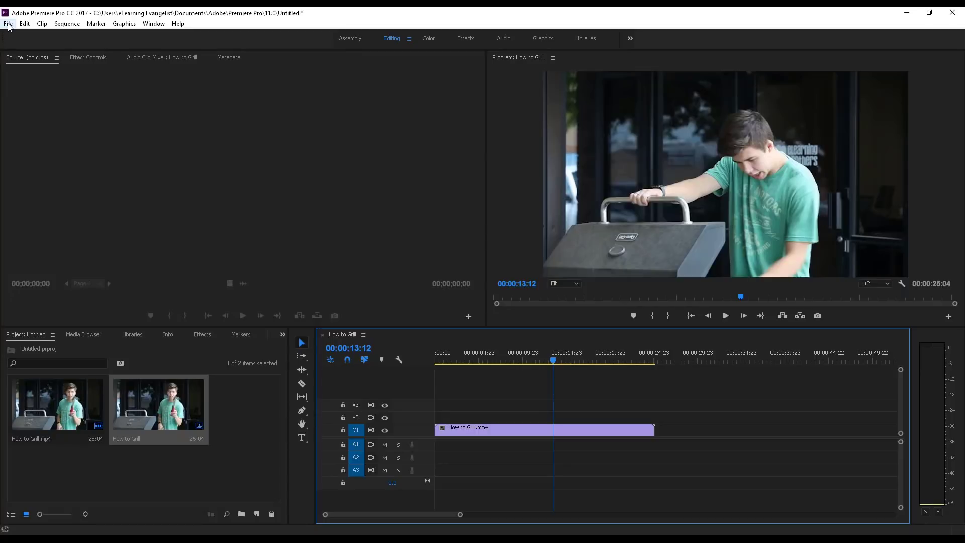
Open the media export settings for the How to Grill sequence and choose the H.264 format
{"action": "left_click", "coordinate": [8, 24]}
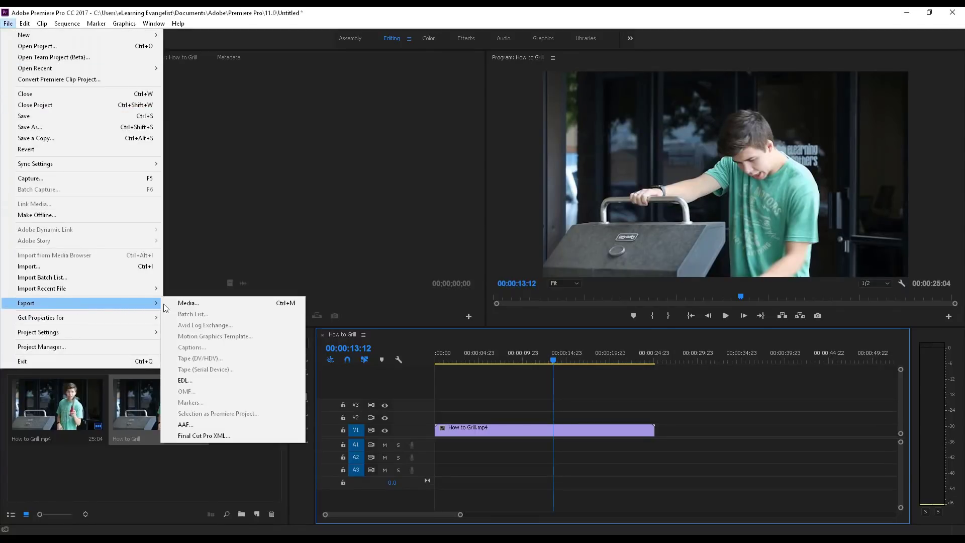
{"action": "left_click", "coordinate": [179, 303]}
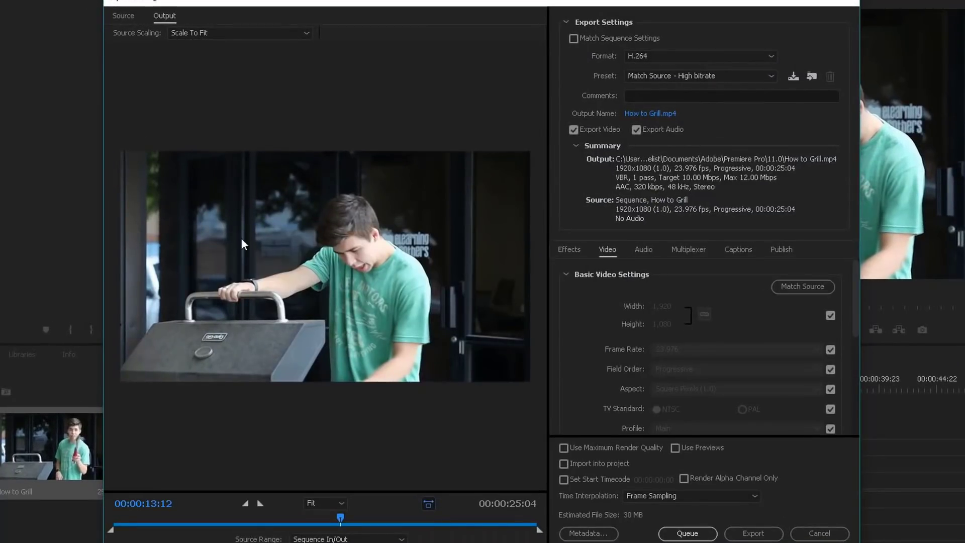
{"action": "left_click", "coordinate": [768, 59]}
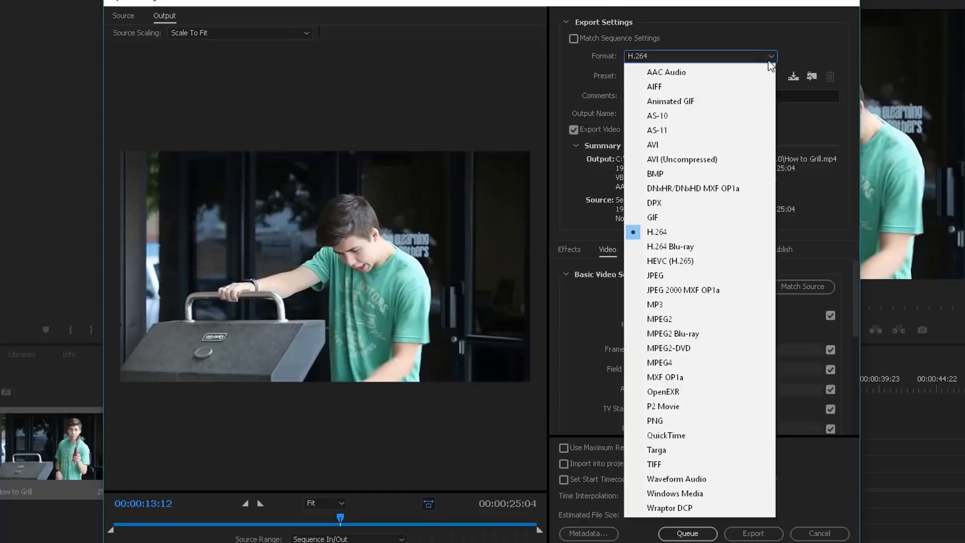
{"action": "left_click", "coordinate": [676, 234]}
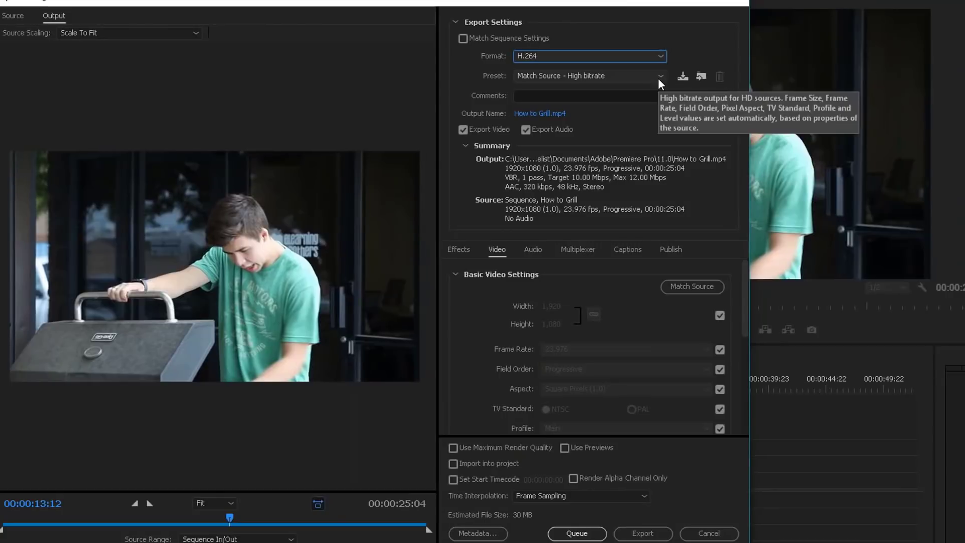
Set the export preset to HD 1080p 23.976 and look over its basic video settings
{"action": "left_click", "coordinate": [770, 77]}
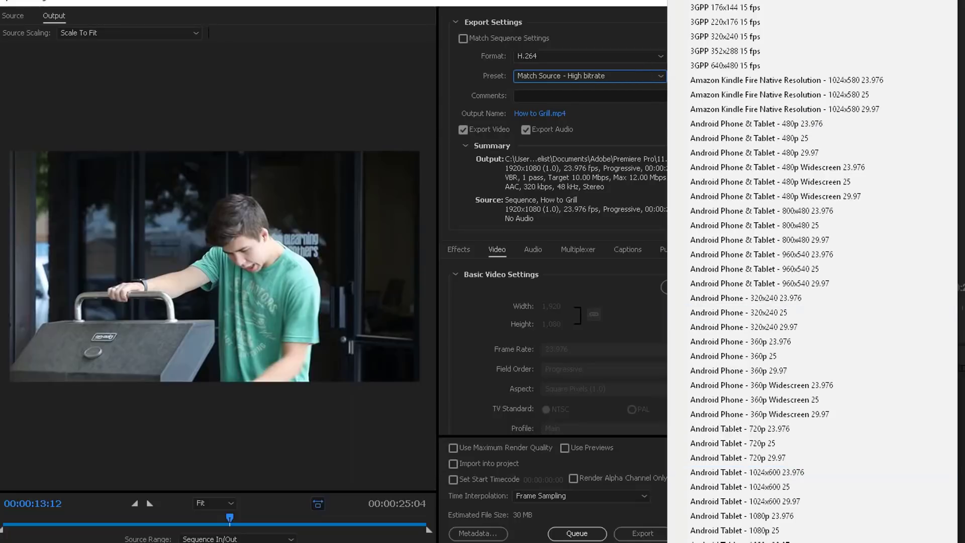
{"action": "scroll", "coordinate": [787, 269], "scroll_direction": "down", "scroll_amount": 5}
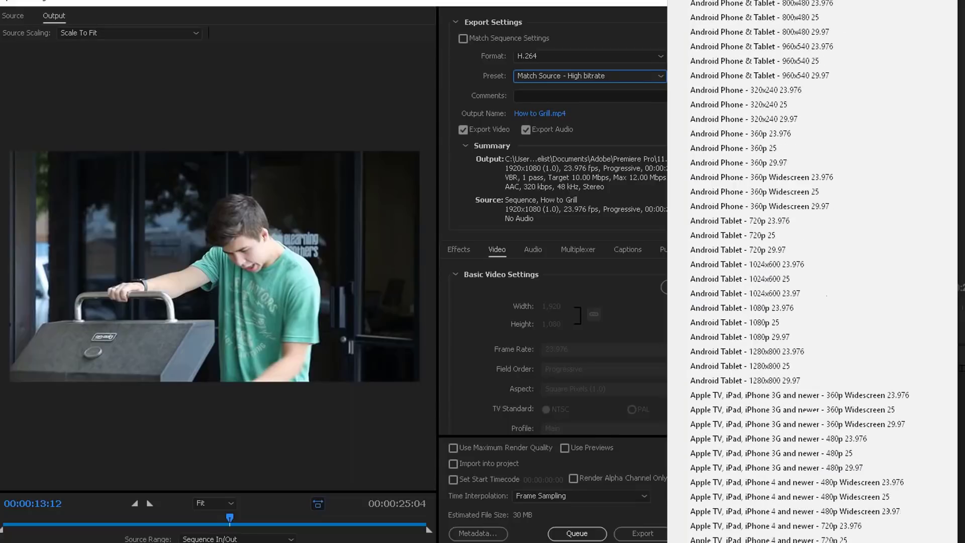
{"action": "scroll", "coordinate": [787, 268], "scroll_direction": "down", "scroll_amount": 5}
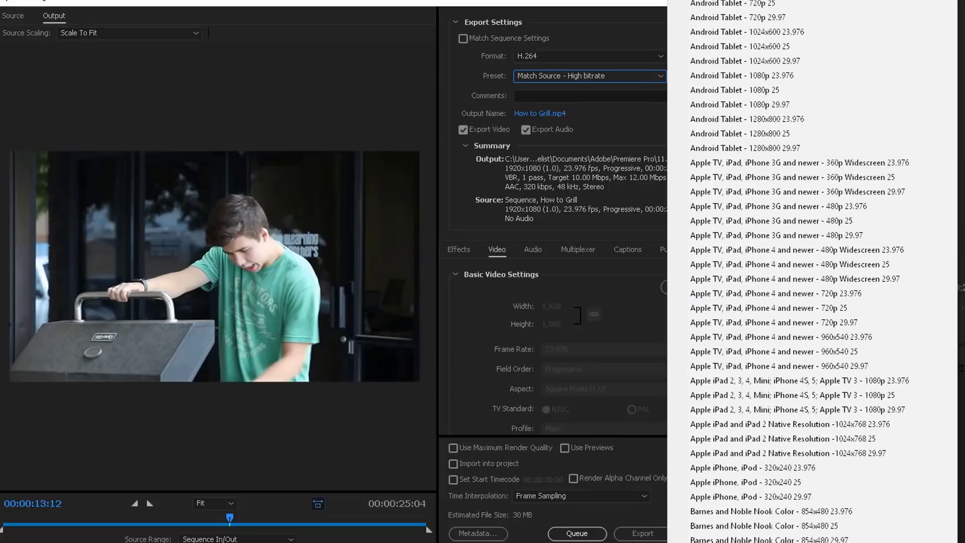
{"action": "scroll", "coordinate": [787, 268], "scroll_direction": "down", "scroll_amount": 6}
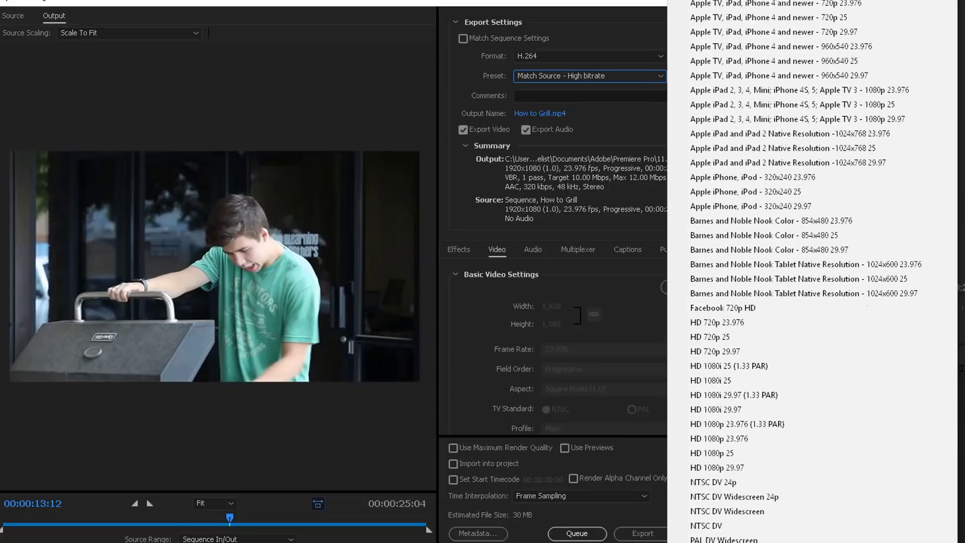
{"action": "scroll", "coordinate": [787, 268], "scroll_direction": "down", "scroll_amount": 5}
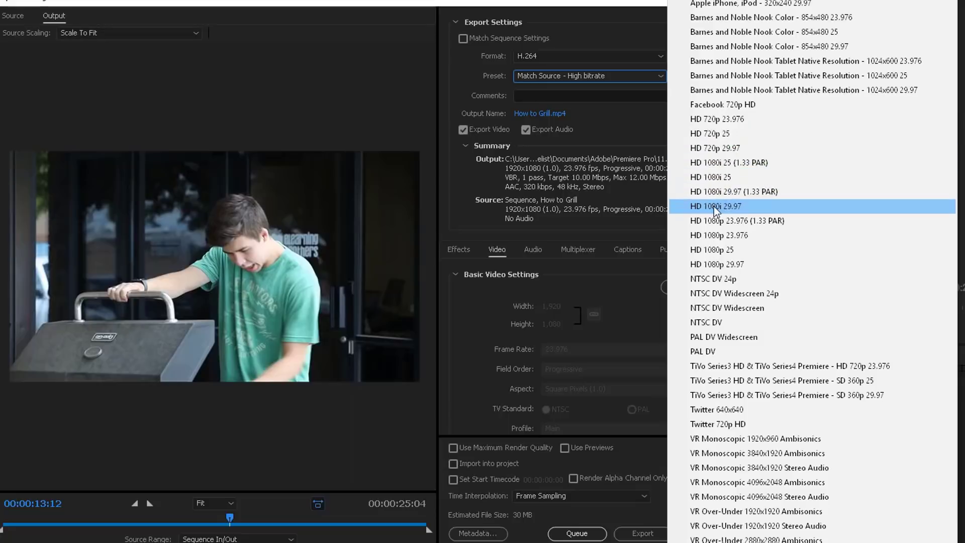
{"action": "left_click", "coordinate": [711, 235]}
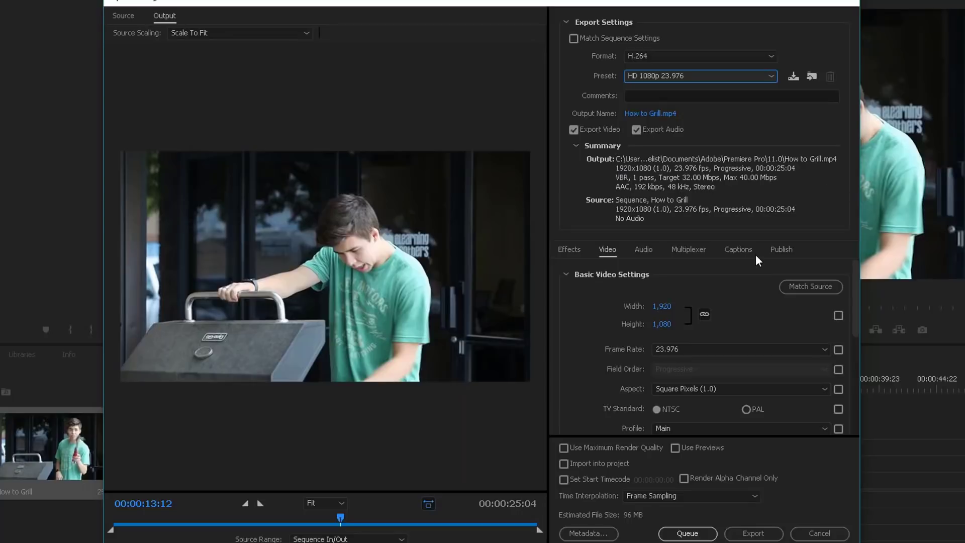
{"action": "scroll", "coordinate": [598, 306], "scroll_direction": "down", "scroll_amount": 1}
{"action": "scroll", "coordinate": [605, 303], "scroll_direction": "up", "scroll_amount": 1}
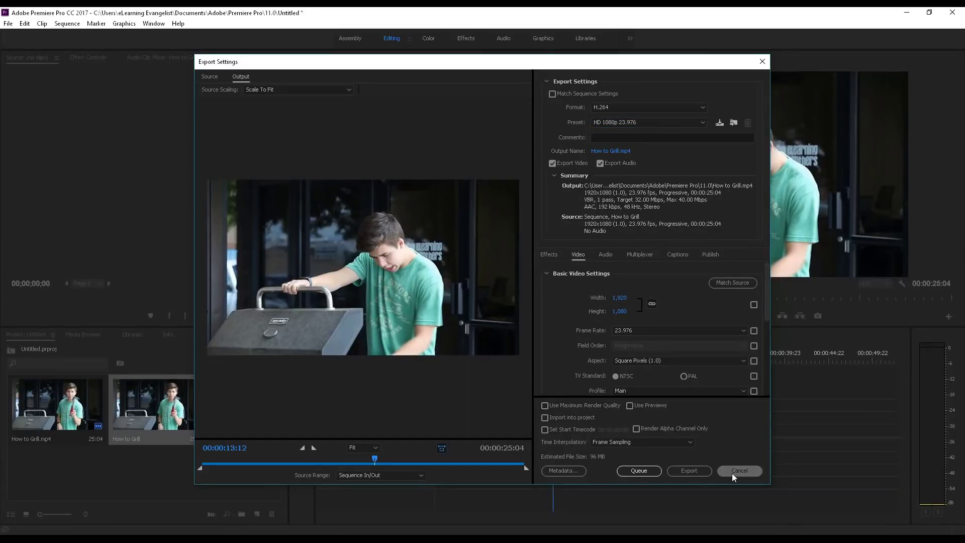
Leave the export settings without exporting, and open the blank slide 1.3 in Articulate Storyline
{"action": "left_click", "coordinate": [732, 473]}
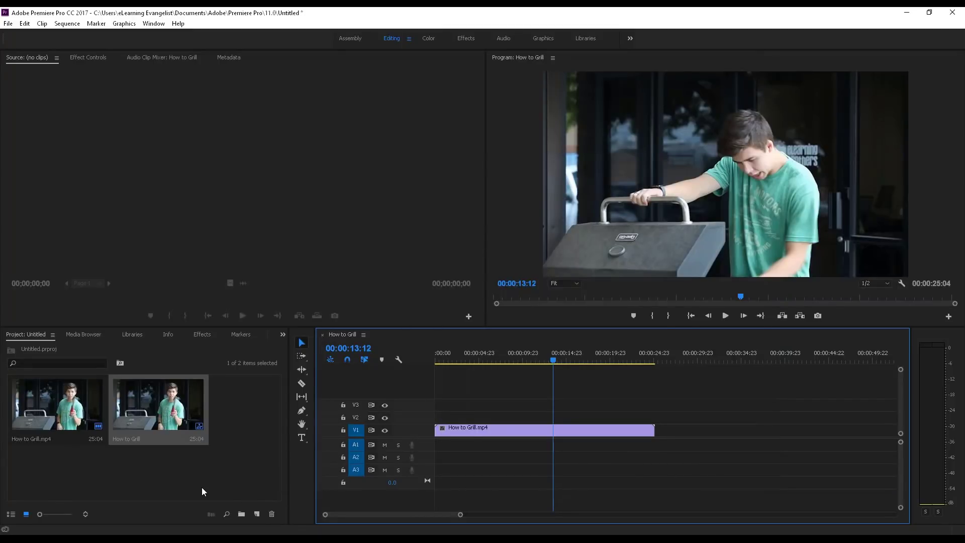
{"action": "key", "text": "alt+Tab"}
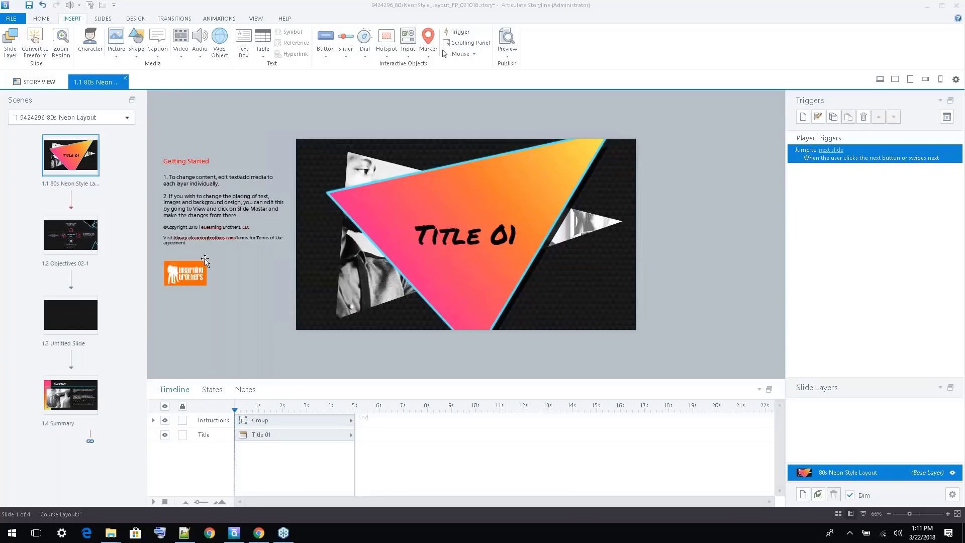
{"action": "left_click", "coordinate": [73, 145]}
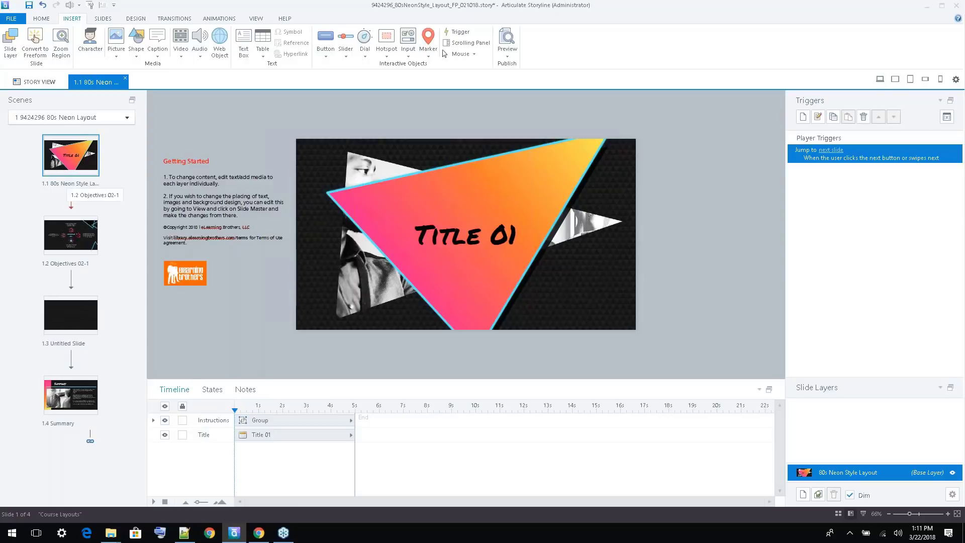
{"action": "left_click", "coordinate": [70, 235]}
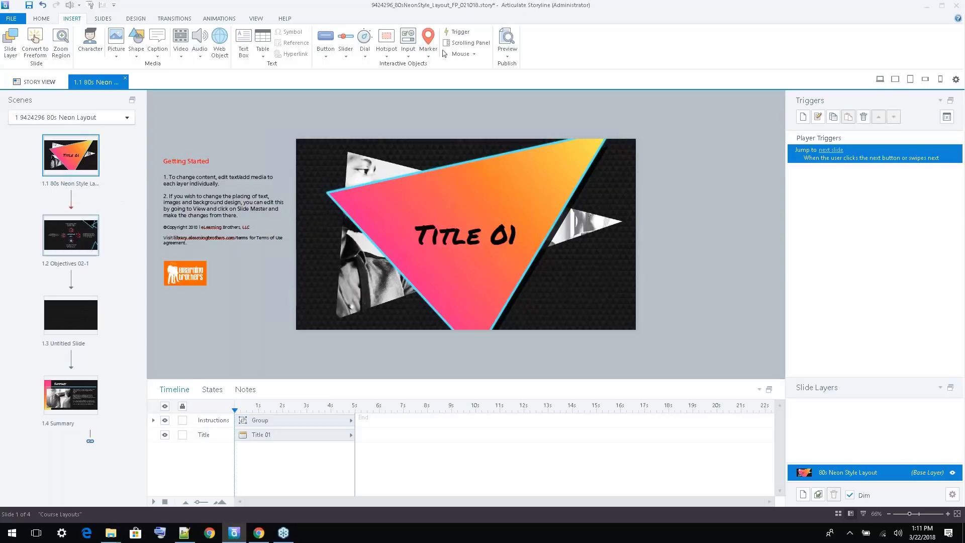
{"action": "left_click", "coordinate": [70, 315]}
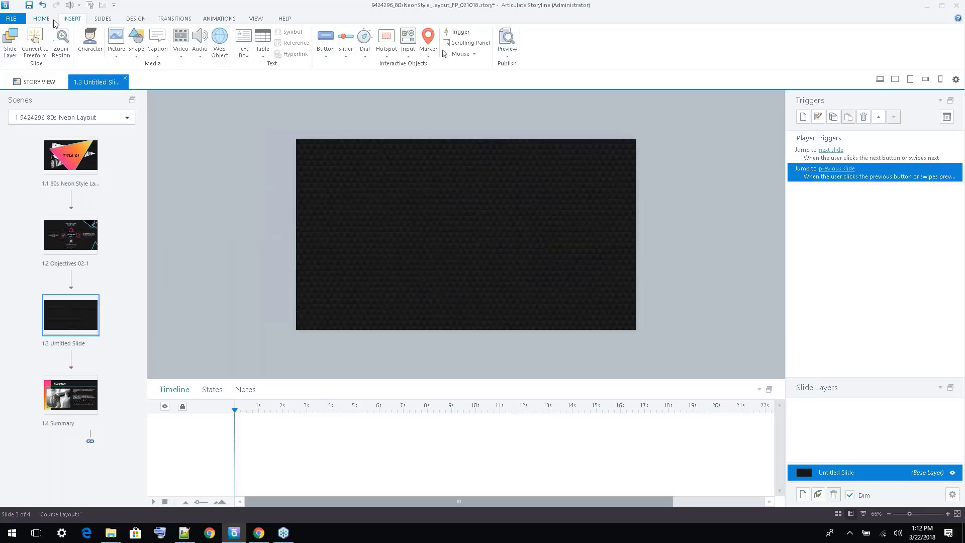
Insert the video file 1080p Video for SL from the Desktop folder into slide 1.3
{"action": "left_click", "coordinate": [182, 56]}
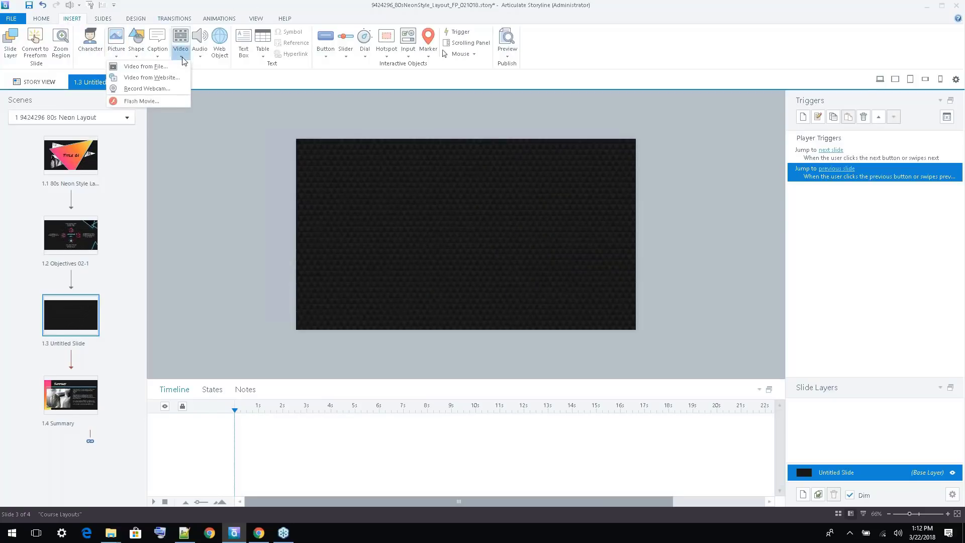
{"action": "left_click", "coordinate": [178, 67]}
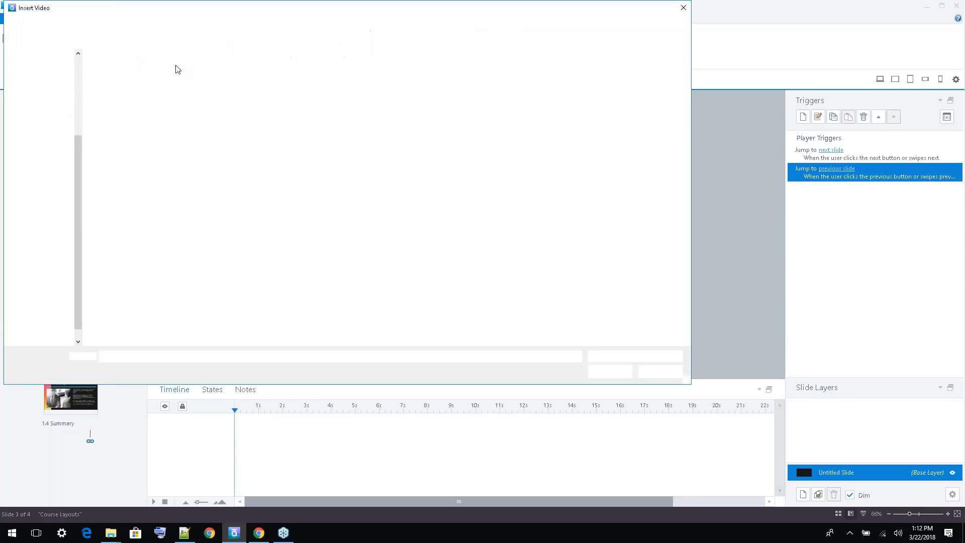
{"action": "left_click", "coordinate": [499, 80]}
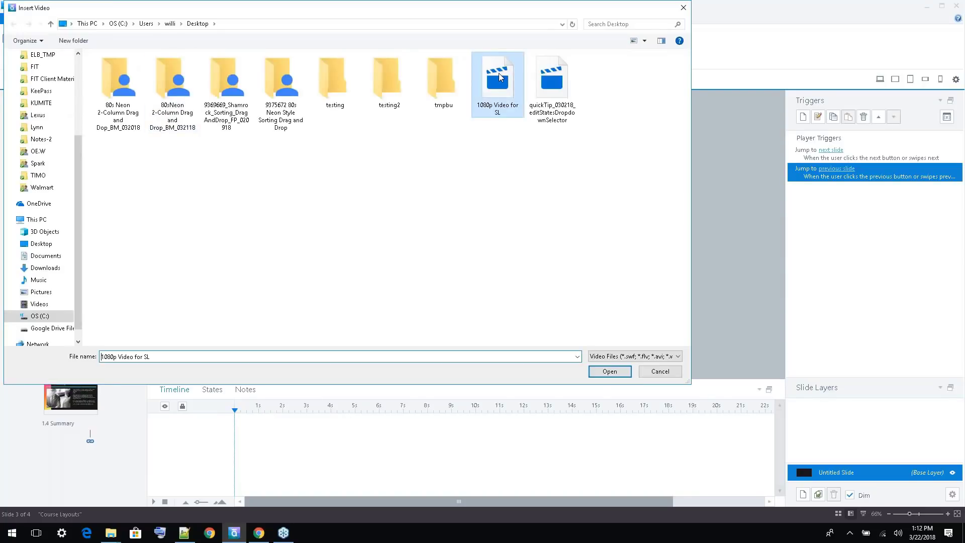
{"action": "left_click", "coordinate": [610, 371]}
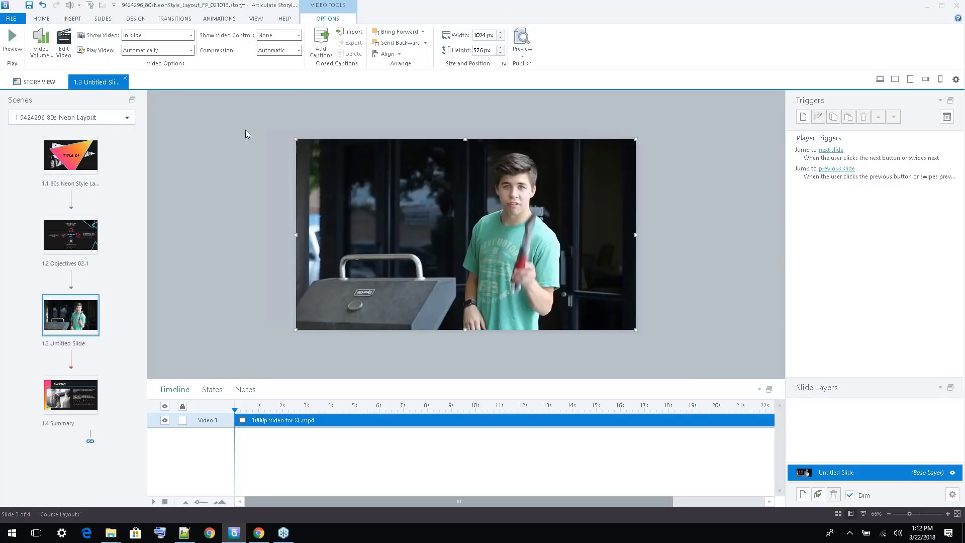
Look over the inserted video's volume options, and try resizing the video from its corner before undoing the change
{"action": "left_click", "coordinate": [49, 55]}
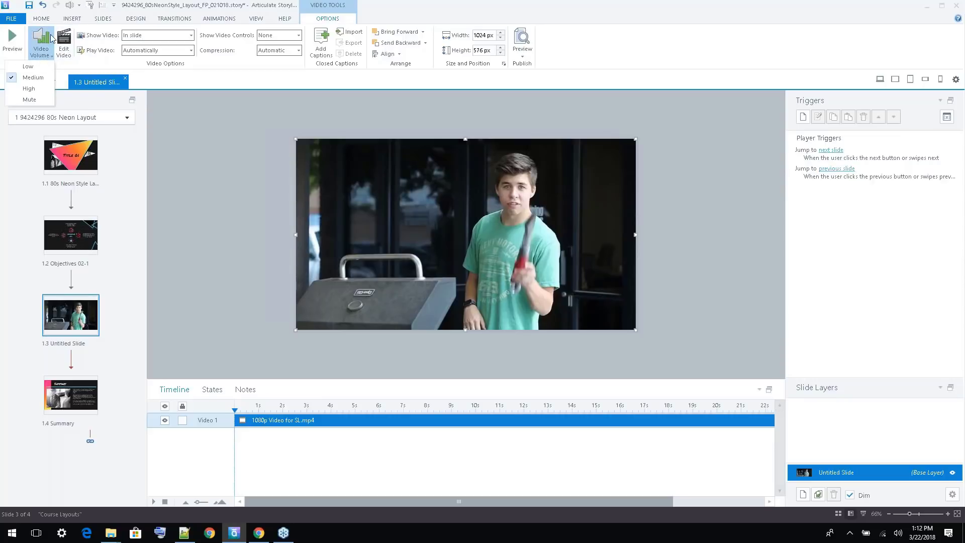
{"action": "left_click", "coordinate": [44, 60]}
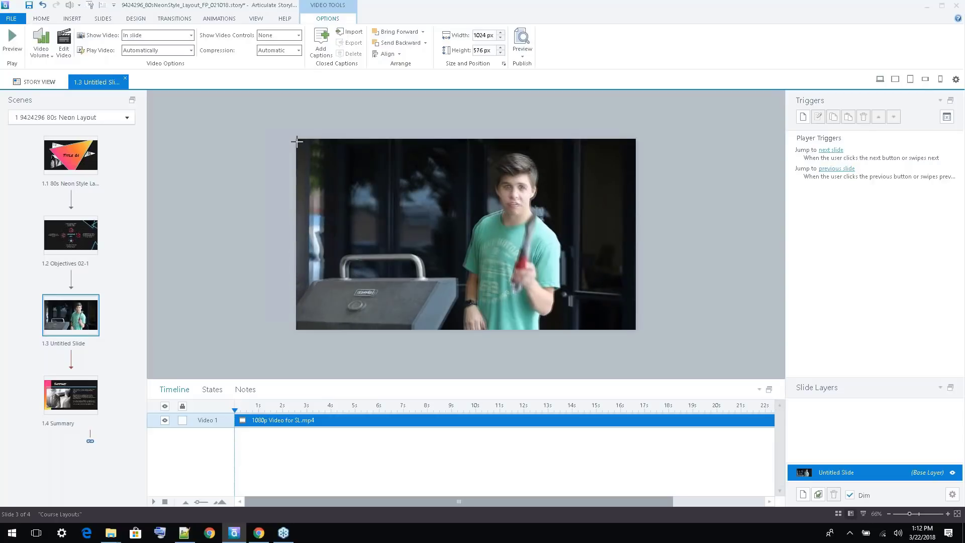
{"action": "left_click_drag", "start_coordinate": [296, 142], "coordinate": [297, 142]}
{"action": "key", "text": "ctrl+z"}
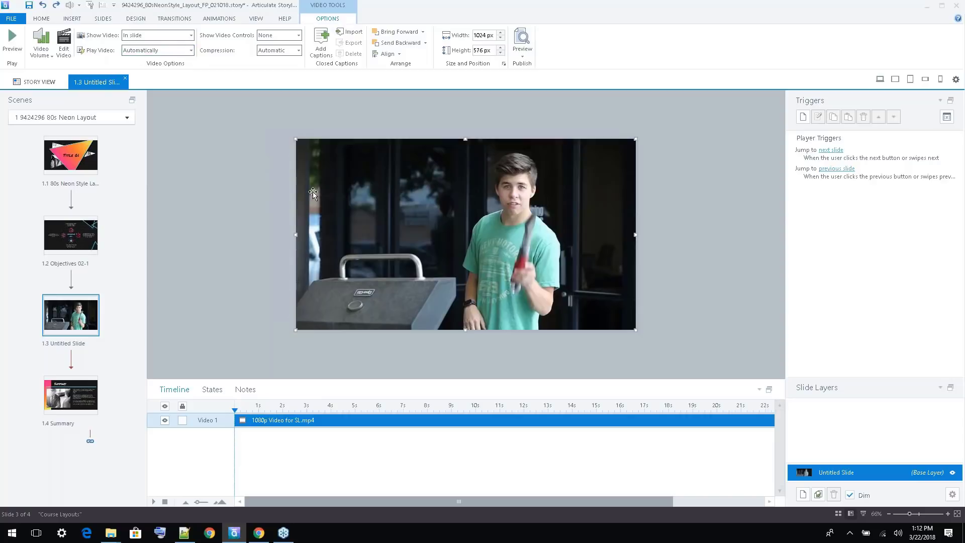
Open the project's Web publish settings and bring up the Publish Quality options
{"action": "left_click", "coordinate": [43, 19]}
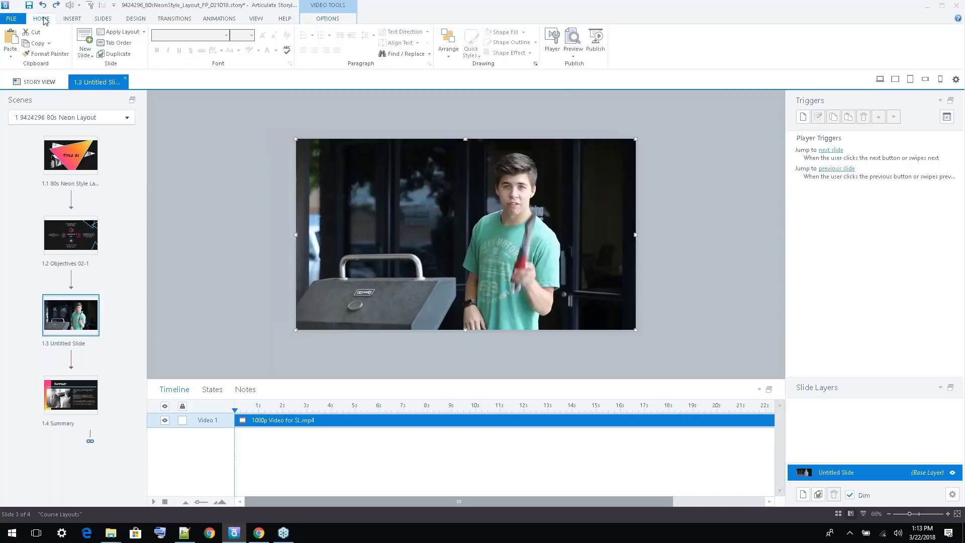
{"action": "left_click", "coordinate": [594, 41]}
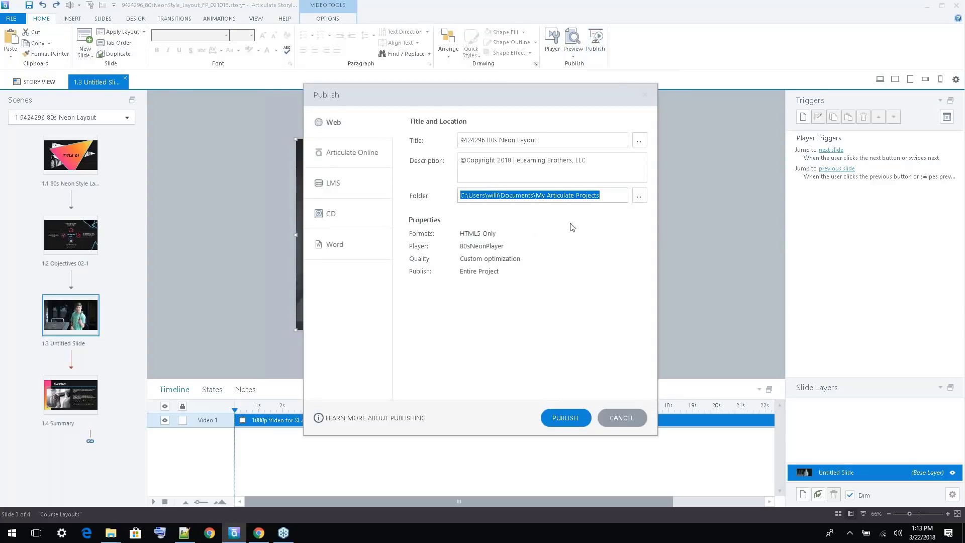
{"action": "left_click", "coordinate": [503, 259]}
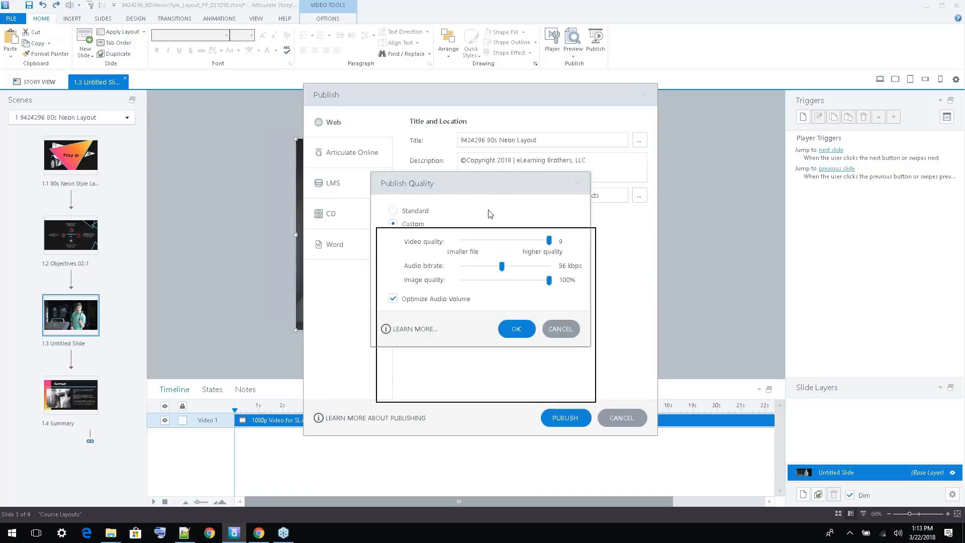
{"action": "left_click_drag", "start_coordinate": [485, 200], "coordinate": [484, 199]}
{"action": "left_click_drag", "start_coordinate": [479, 200], "coordinate": [319, 189]}
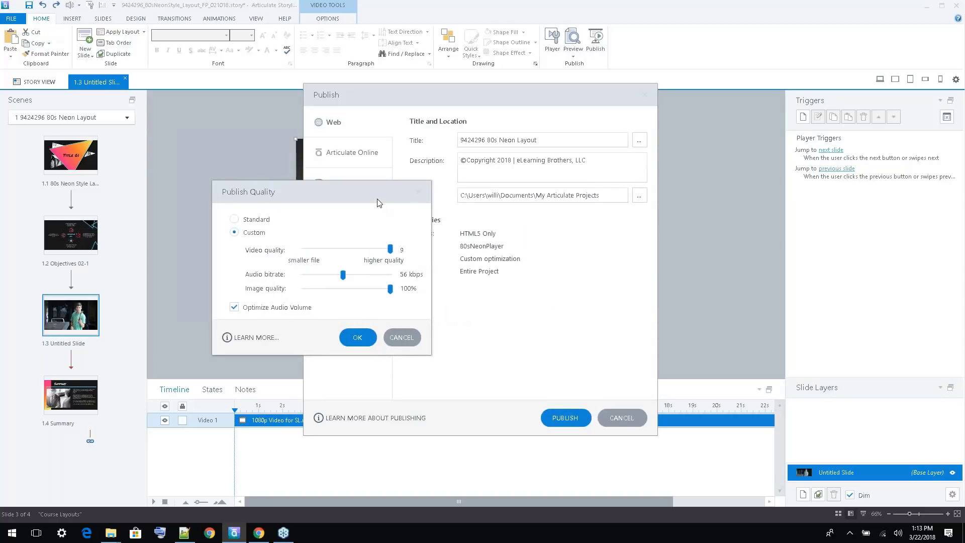
{"action": "left_click_drag", "start_coordinate": [377, 197], "coordinate": [469, 182]}
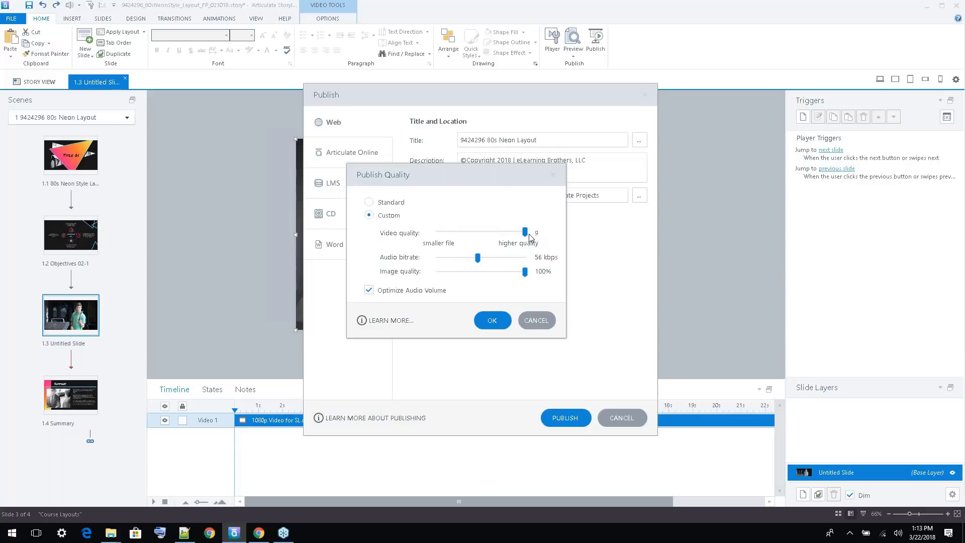
Keep custom publish quality with video quality at 9, and publish the entire project for Web
{"action": "left_click_drag", "start_coordinate": [526, 233], "coordinate": [484, 236]}
{"action": "left_click_drag", "start_coordinate": [460, 232], "coordinate": [543, 237]}
{"action": "left_click_drag", "start_coordinate": [509, 171], "coordinate": [364, 160]}
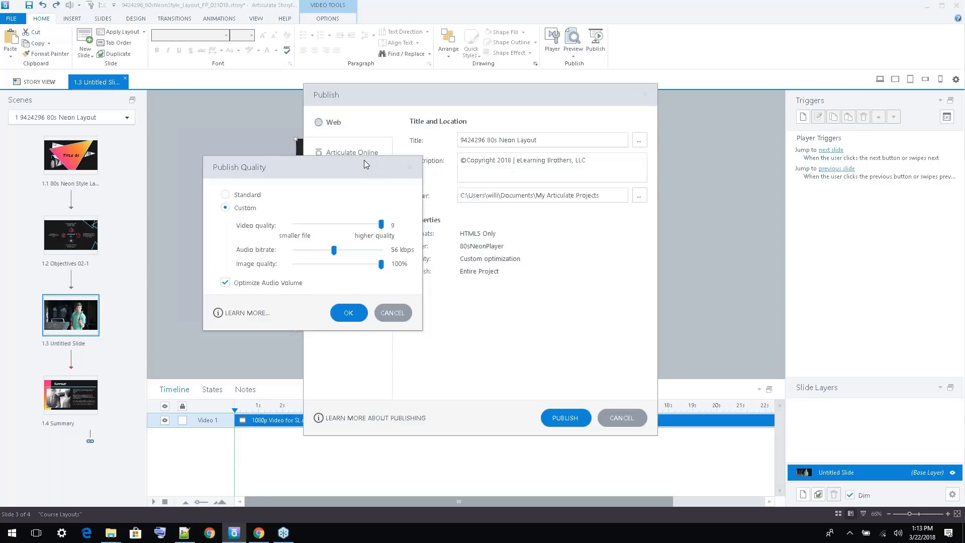
{"action": "left_click", "coordinate": [349, 312]}
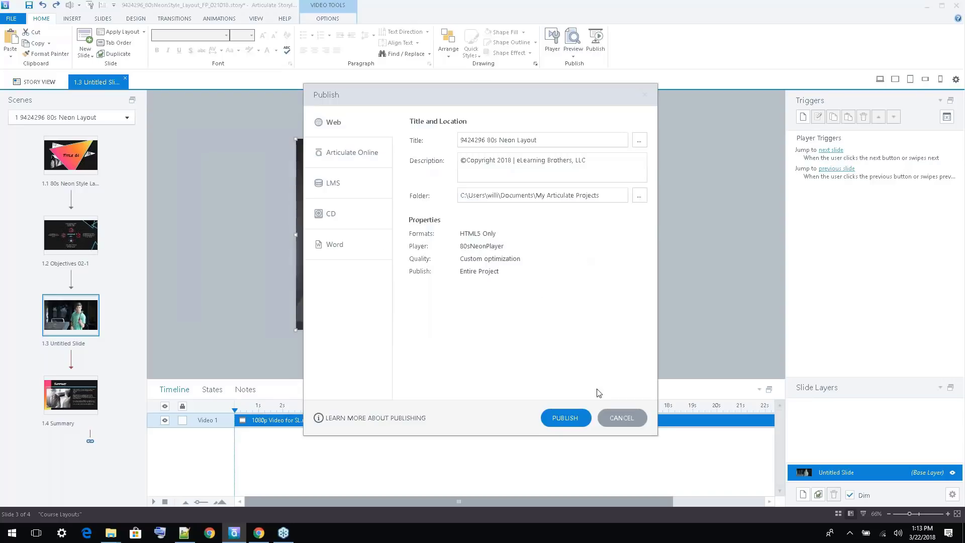
{"action": "left_click", "coordinate": [577, 417]}
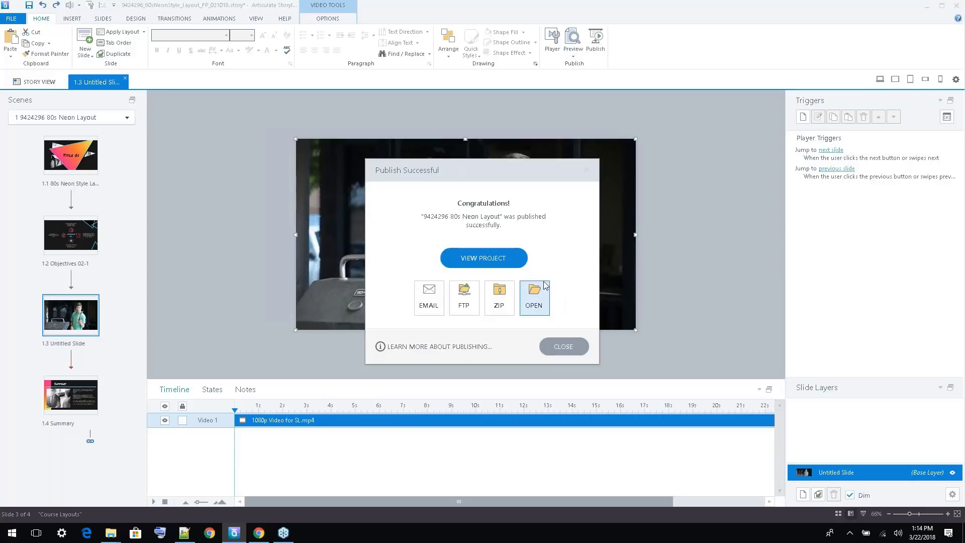
View the published project in the browser and go through its slides, including the video, up to the Summary slide
{"action": "left_click", "coordinate": [484, 258]}
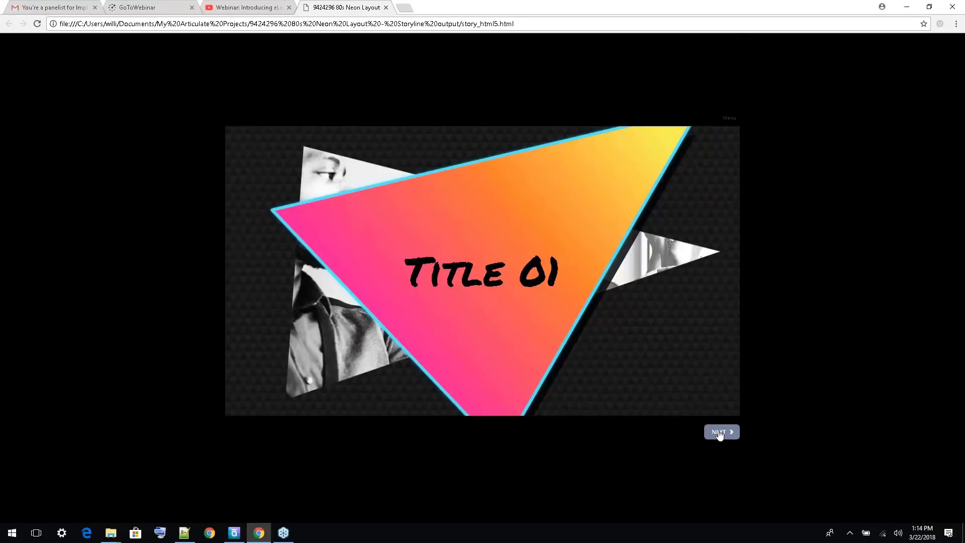
{"action": "left_click", "coordinate": [719, 432]}
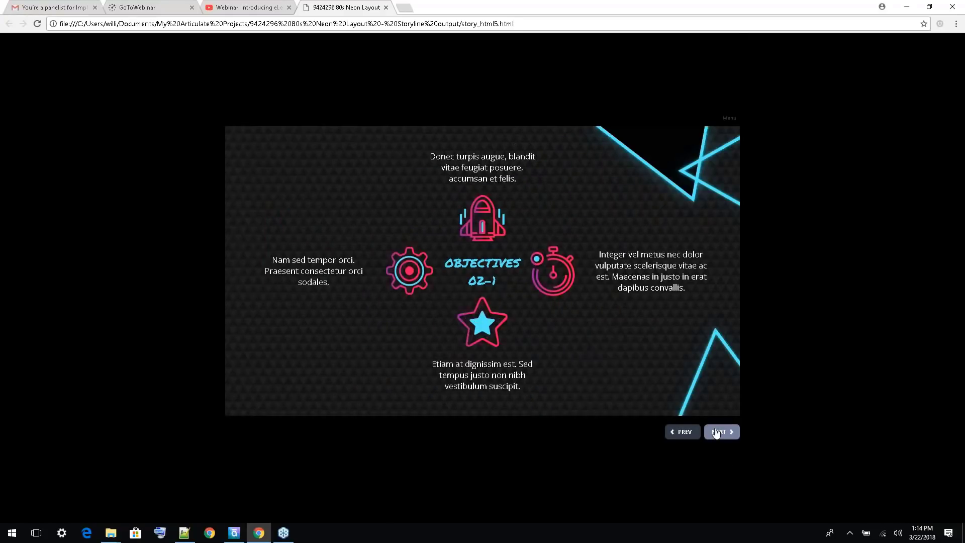
{"action": "left_click", "coordinate": [717, 432]}
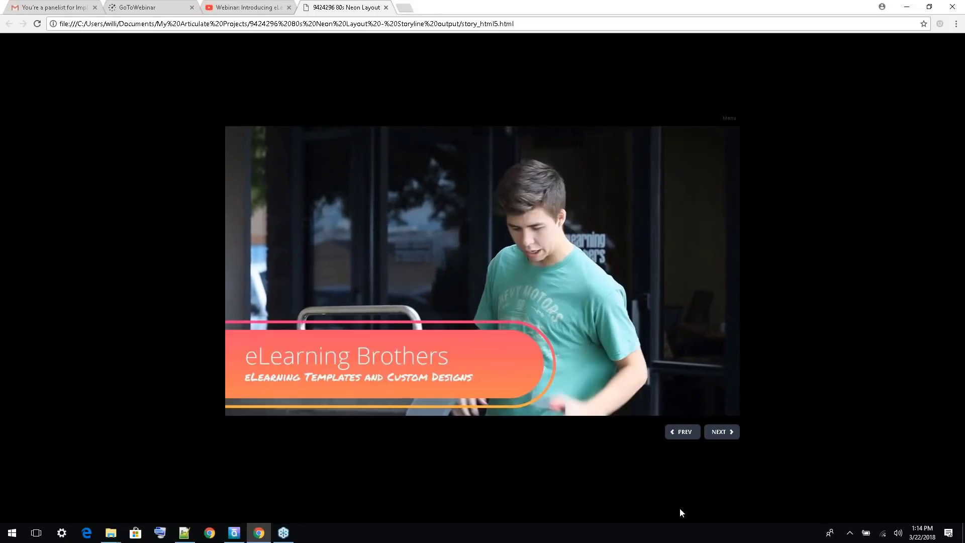
{"action": "left_click", "coordinate": [714, 433]}
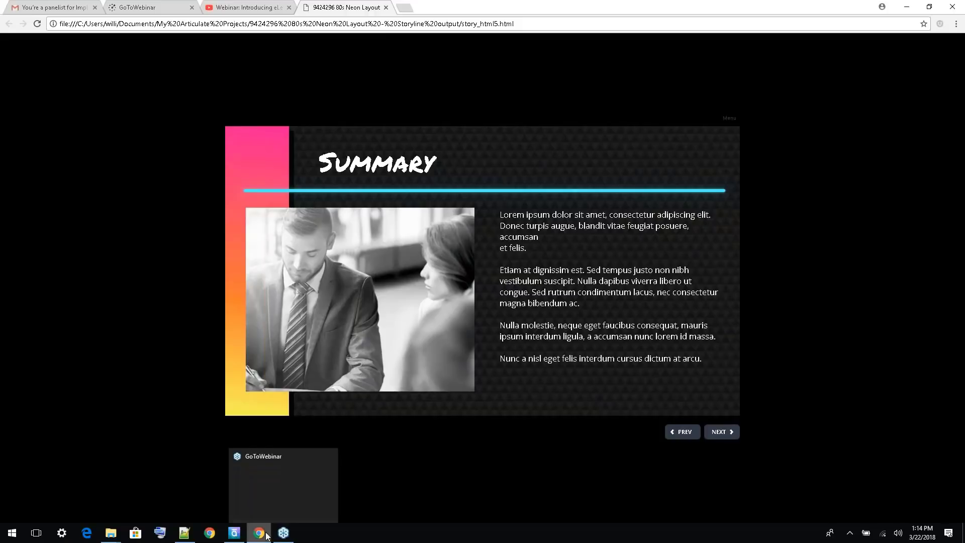
Return to Articulate Storyline, duplicate slide 1.3 and delete the video from the copy
{"action": "left_click", "coordinate": [234, 532]}
{"action": "key", "text": "Escape"}
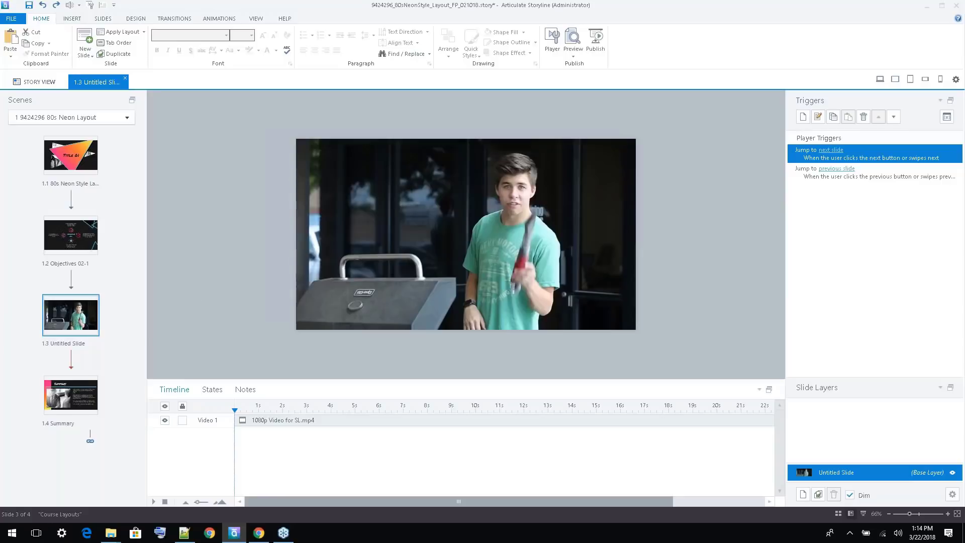
{"action": "right_click", "coordinate": [90, 313]}
{"action": "mouse_move", "coordinate": [54, 318]}
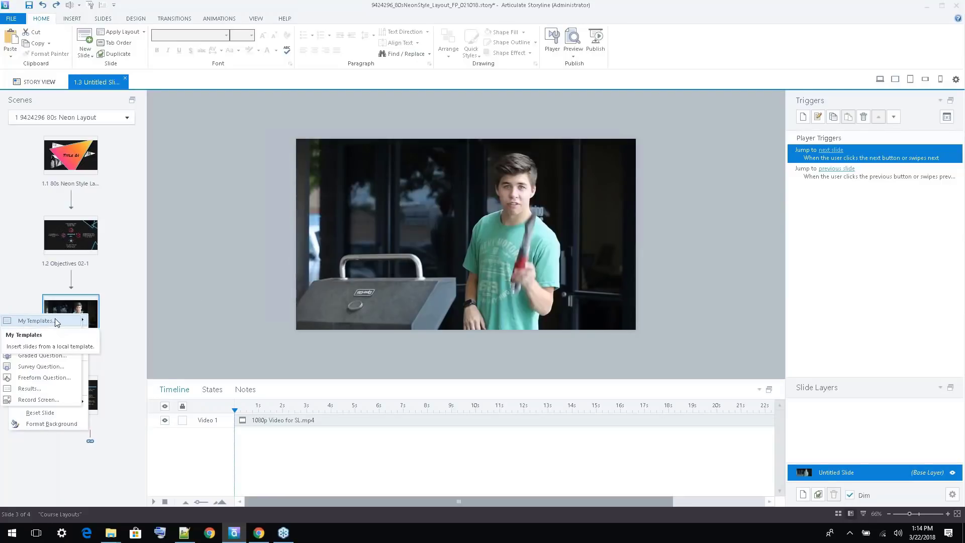
{"action": "left_click", "coordinate": [82, 311]}
{"action": "right_click", "coordinate": [81, 313]}
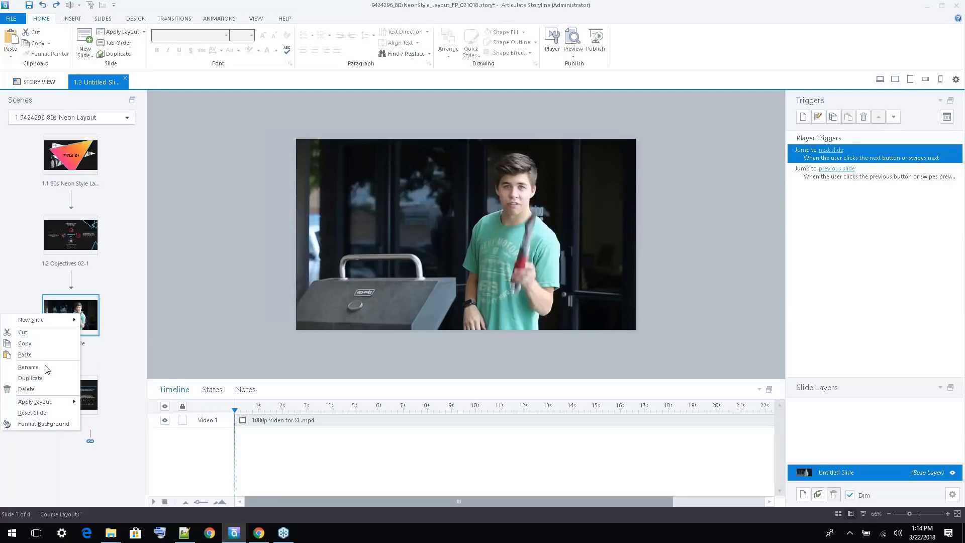
{"action": "left_click", "coordinate": [46, 380]}
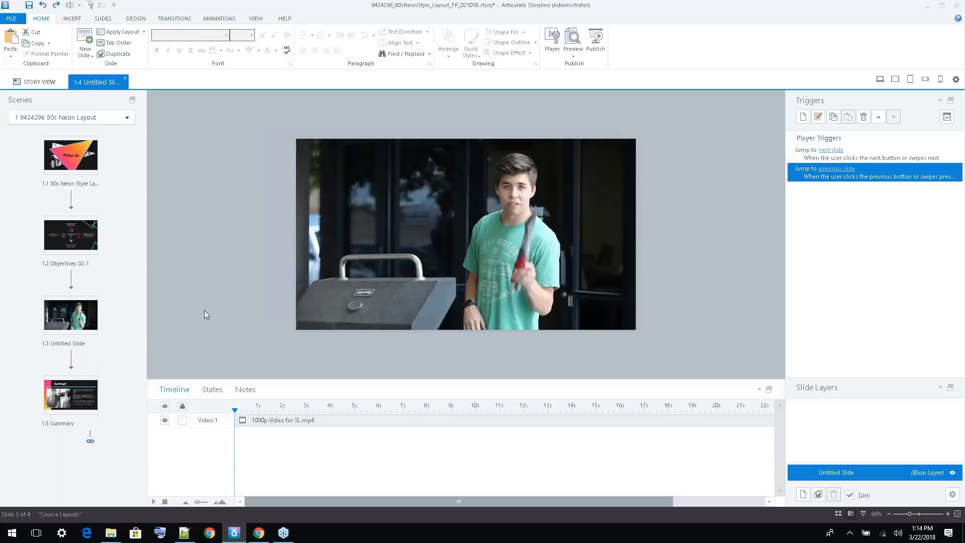
{"action": "left_click", "coordinate": [343, 214]}
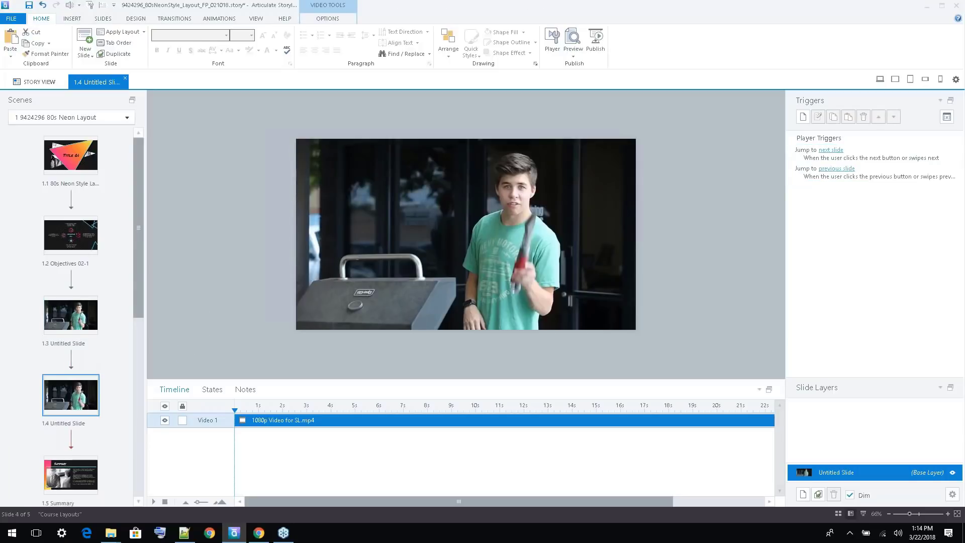
{"action": "key", "text": "Delete"}
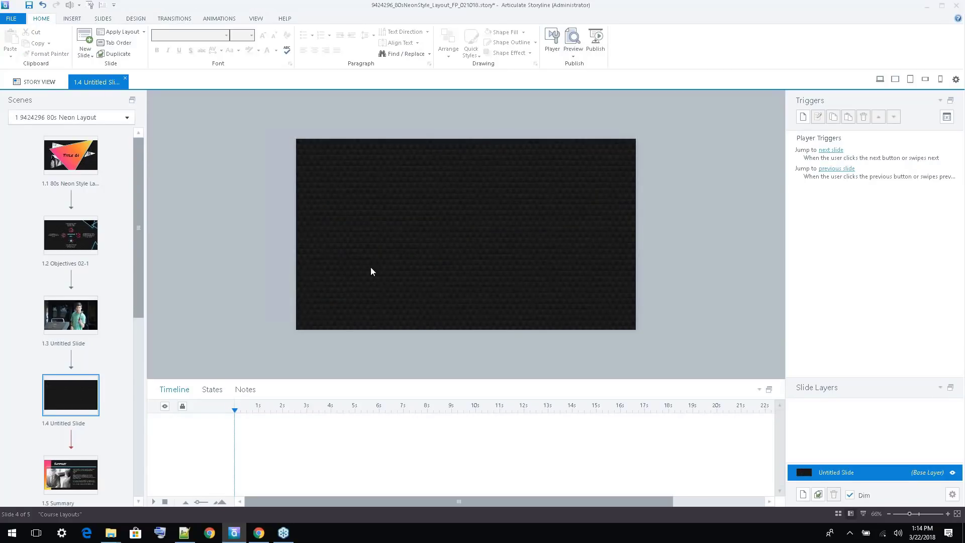
Switch to Chrome and select the embed code of the YouTube webinar introducing eLearning Brothers Styles
{"action": "left_click", "coordinate": [259, 532]}
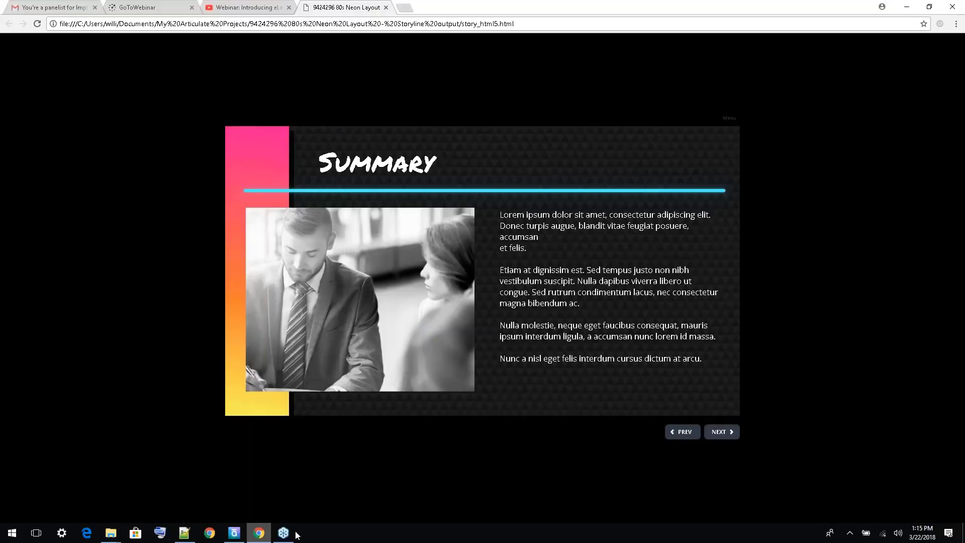
{"action": "left_click", "coordinate": [229, 9]}
{"action": "left_click", "coordinate": [673, 210]}
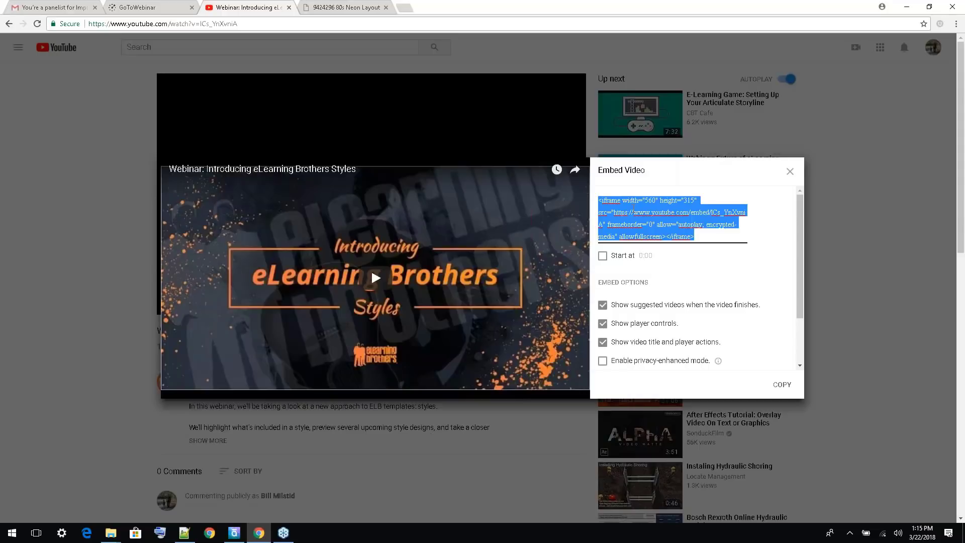
Back in Articulate Storyline, open the option to insert a website video on slide 1.4 and leave it without adding one
{"action": "left_click", "coordinate": [235, 532]}
{"action": "left_click", "coordinate": [72, 18]}
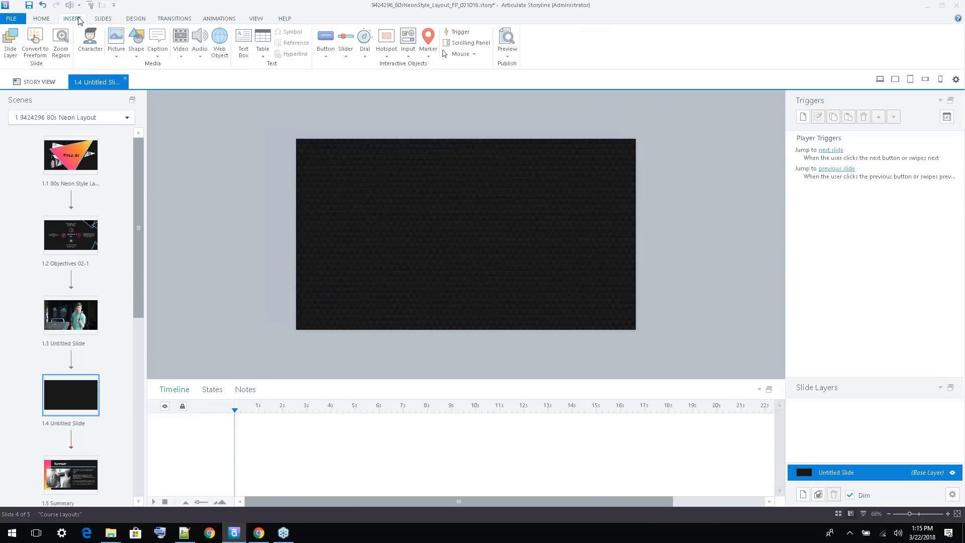
{"action": "left_click", "coordinate": [182, 52]}
{"action": "left_click", "coordinate": [151, 77]}
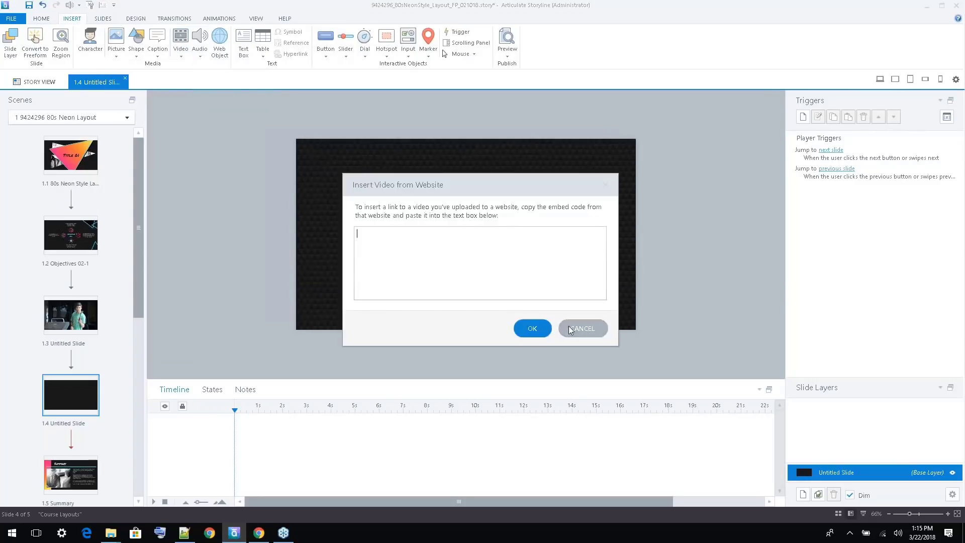
{"action": "left_click", "coordinate": [598, 331]}
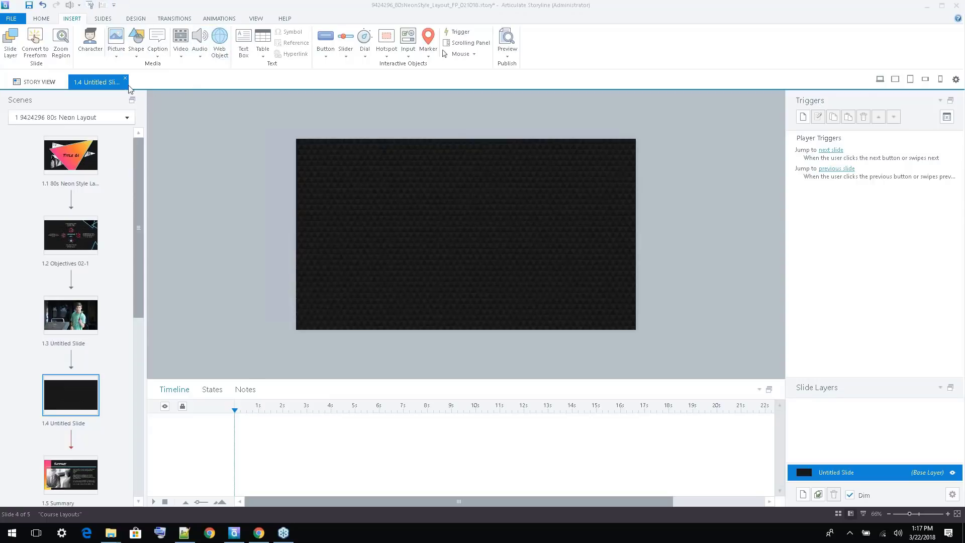
{"action": "left_click", "coordinate": [177, 54]}
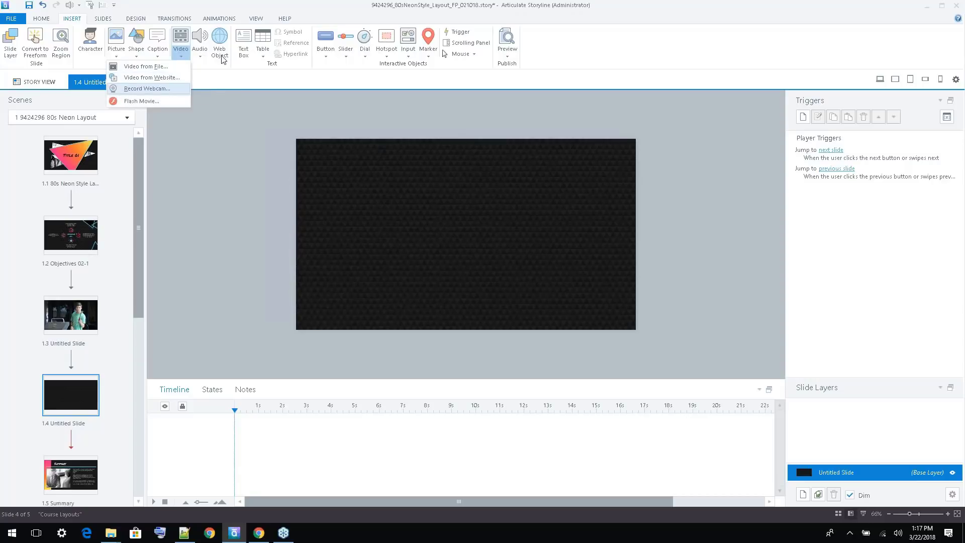
{"action": "left_click", "coordinate": [231, 72]}
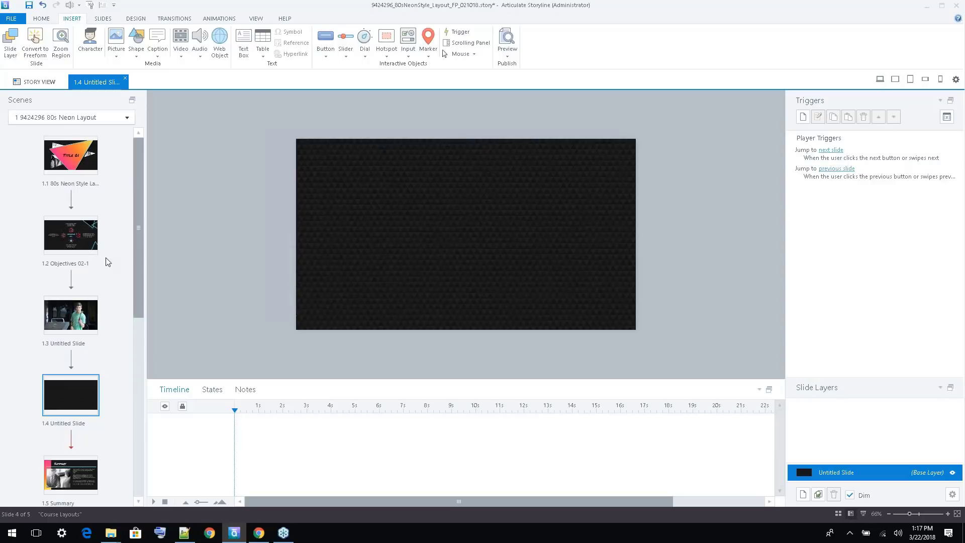
Select the video on slide 1.3 and look at its available compression settings
{"action": "left_click", "coordinate": [71, 315]}
{"action": "left_click", "coordinate": [385, 160]}
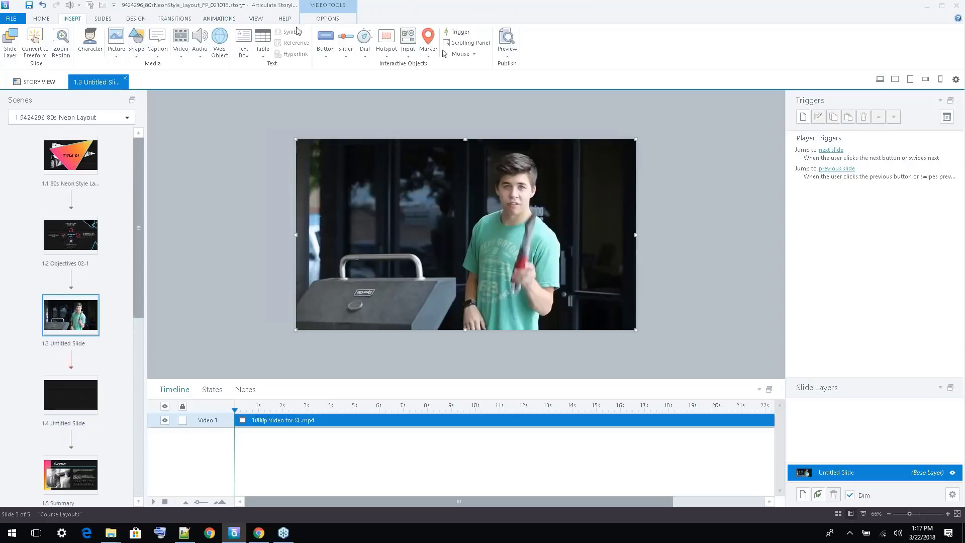
{"action": "left_click", "coordinate": [336, 20]}
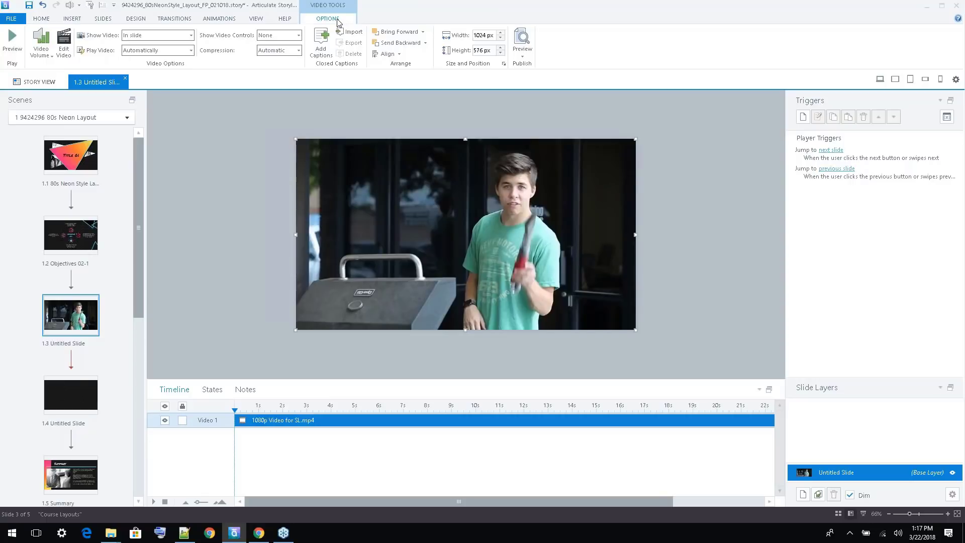
{"action": "left_click", "coordinate": [298, 50]}
{"action": "left_click", "coordinate": [299, 51]}
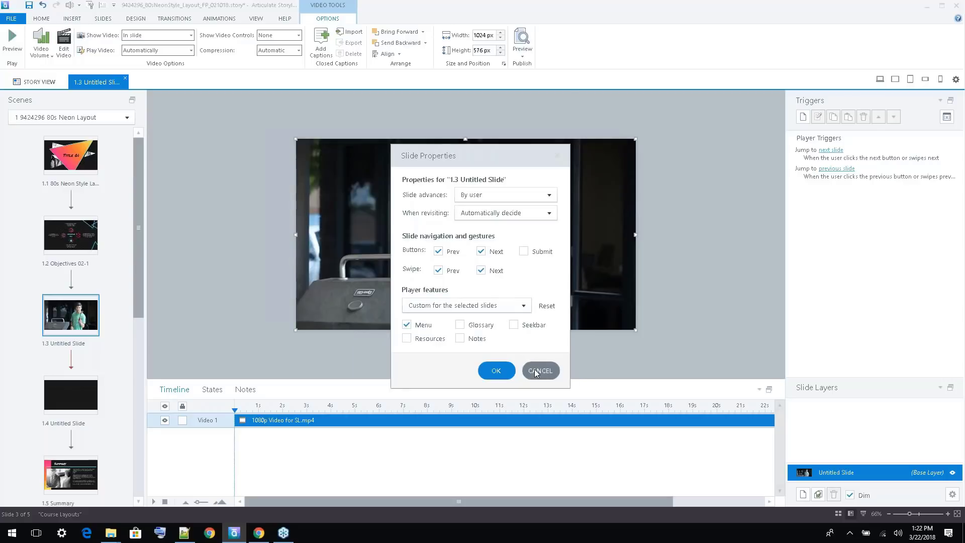
Leave the properties of slide 1.3 without changes, preview only this slide, and close the preview
{"action": "left_click", "coordinate": [535, 369]}
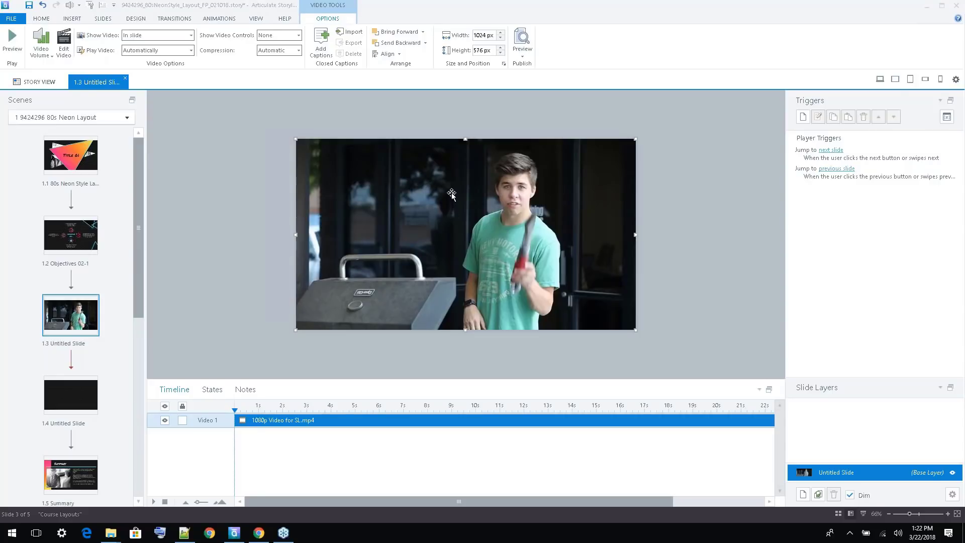
{"action": "left_click", "coordinate": [40, 19]}
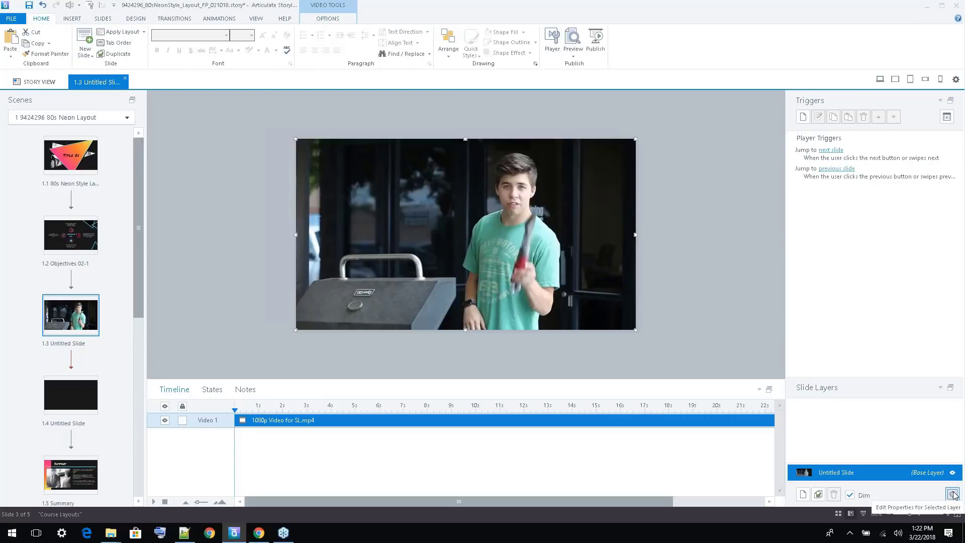
{"action": "left_click", "coordinate": [573, 56]}
{"action": "left_click", "coordinate": [548, 66]}
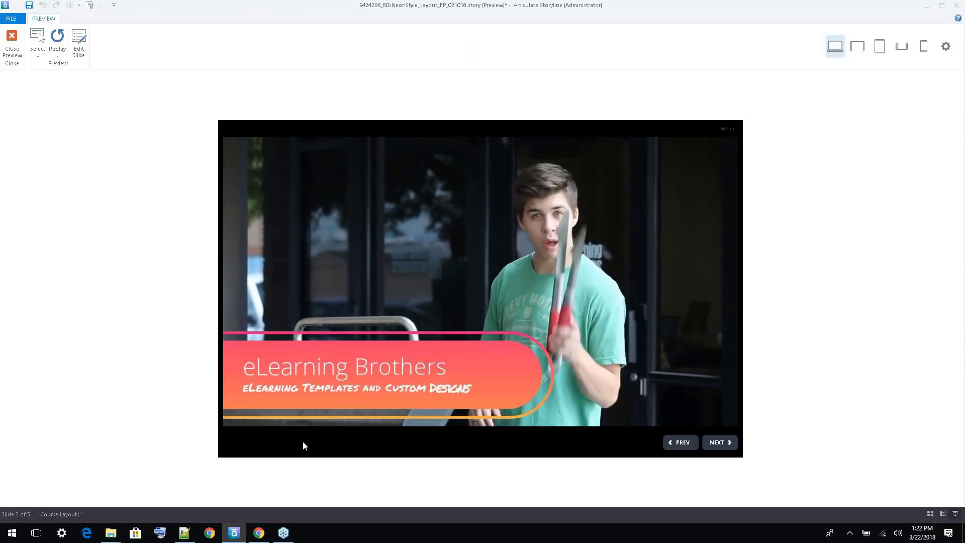
{"action": "left_click", "coordinate": [11, 43]}
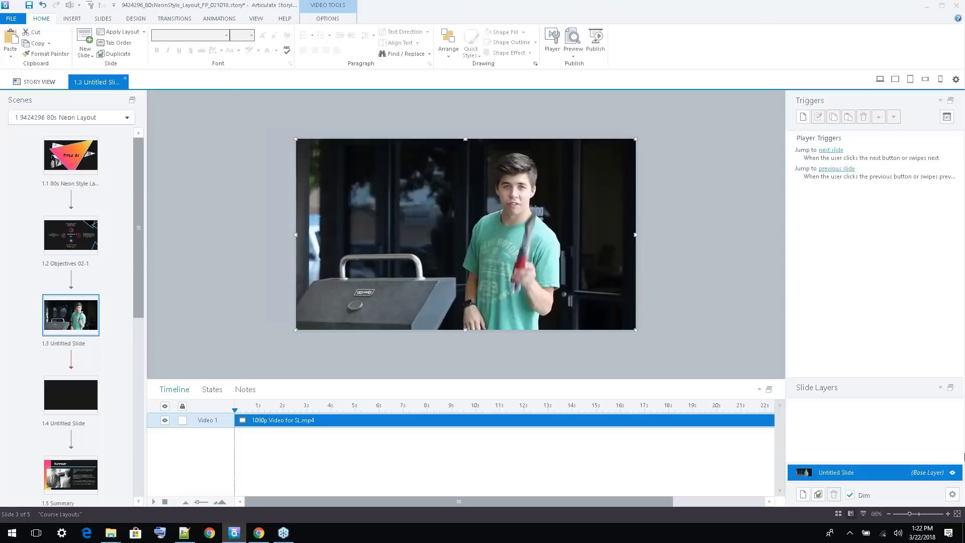
Customize the player features for slide 1.3 by turning on the Seekbar
{"action": "left_click", "coordinate": [952, 494]}
{"action": "left_click", "coordinate": [548, 305]}
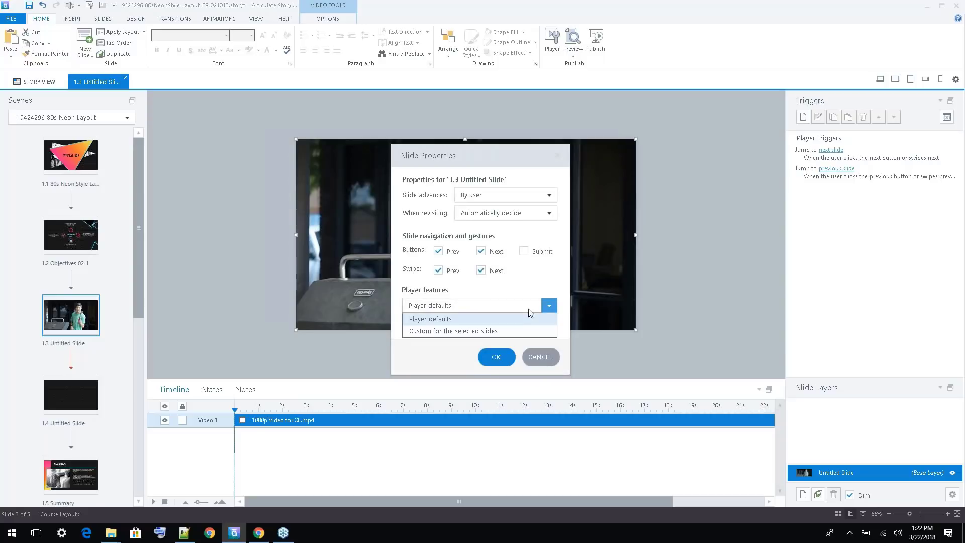
{"action": "left_click", "coordinate": [469, 331]}
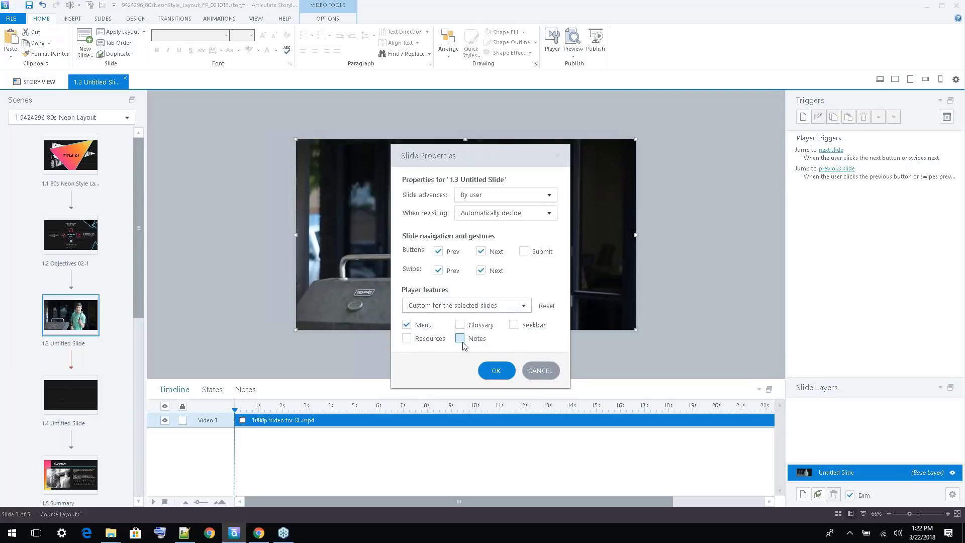
{"action": "left_click", "coordinate": [523, 326]}
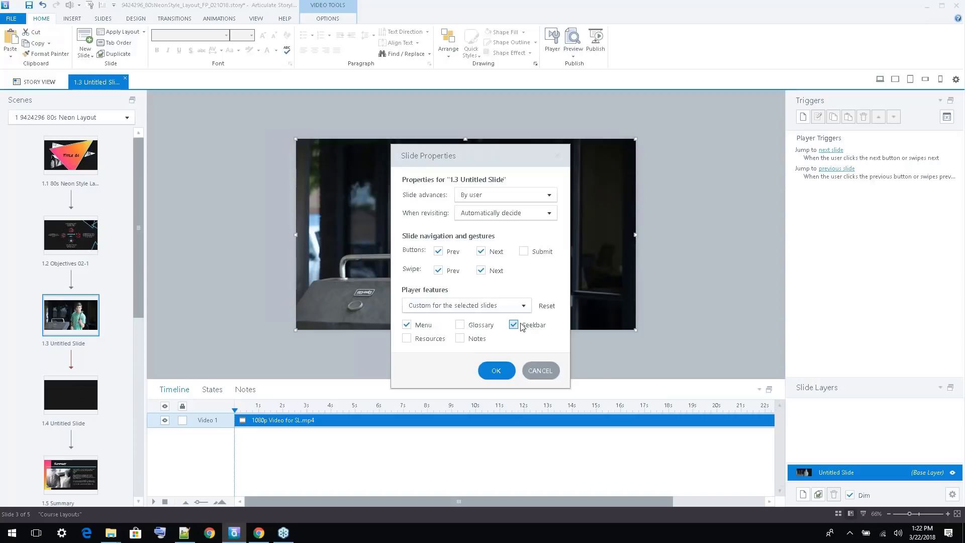
{"action": "left_click", "coordinate": [495, 372]}
Preview slide 1.3, test the seekbar by jumping ahead and replaying the video, and close the preview
{"action": "left_click", "coordinate": [573, 52]}
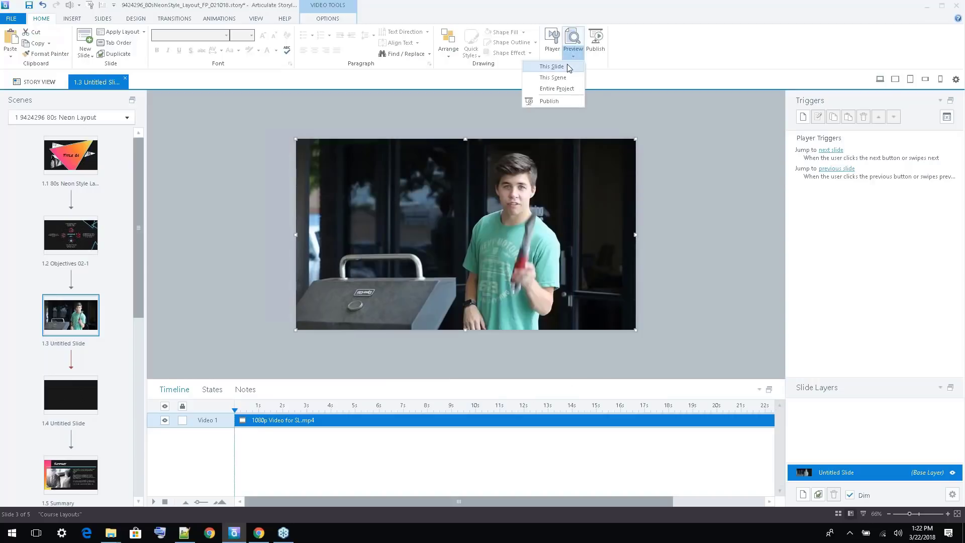
{"action": "left_click", "coordinate": [552, 66]}
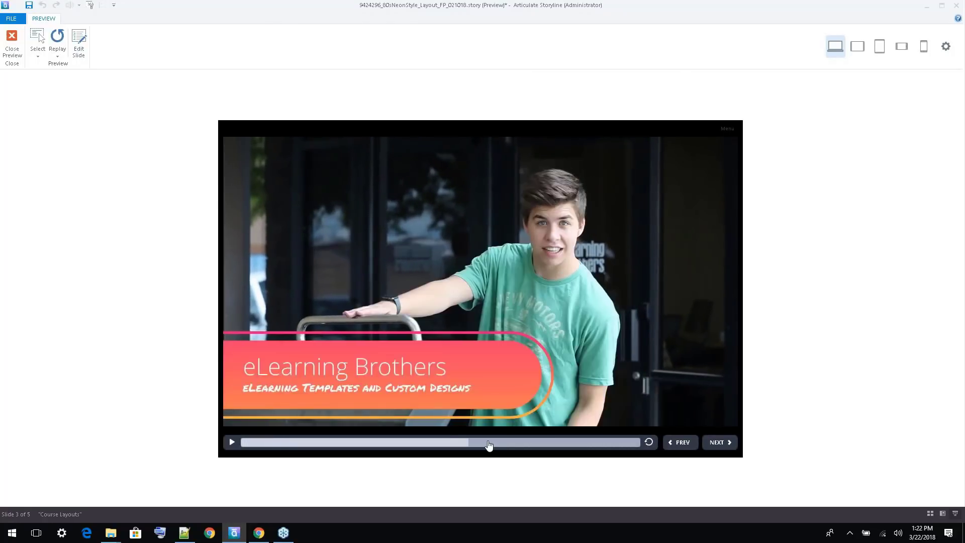
{"action": "left_click", "coordinate": [471, 442]}
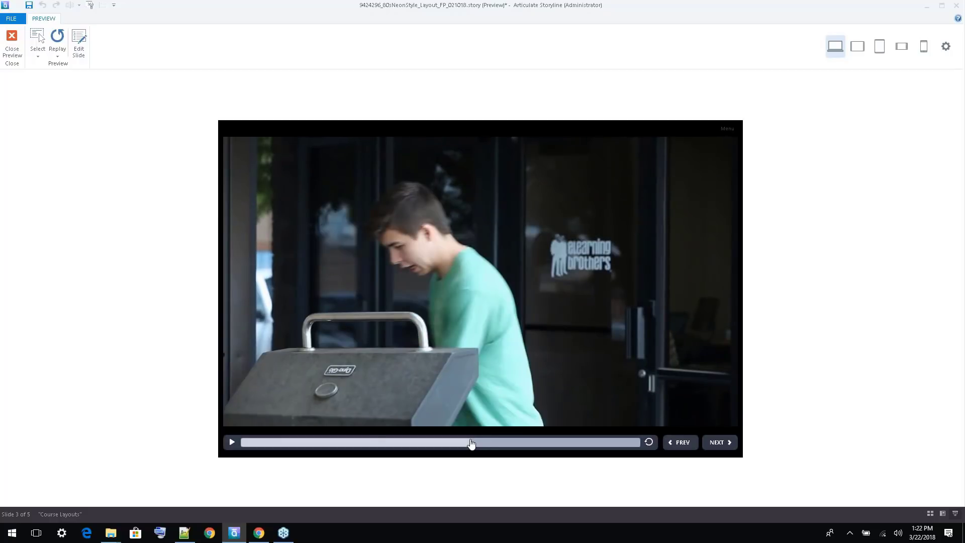
{"action": "left_click", "coordinate": [648, 442]}
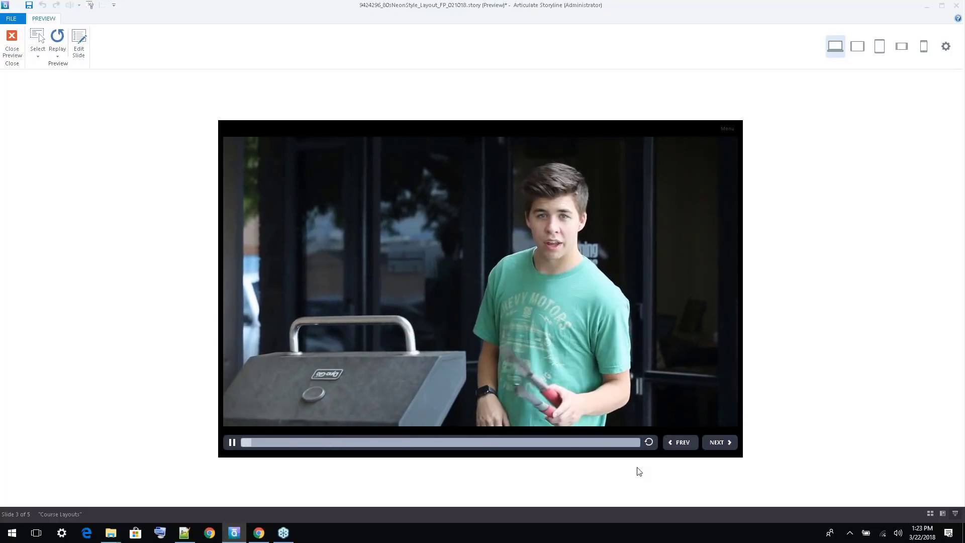
{"action": "left_click", "coordinate": [12, 44]}
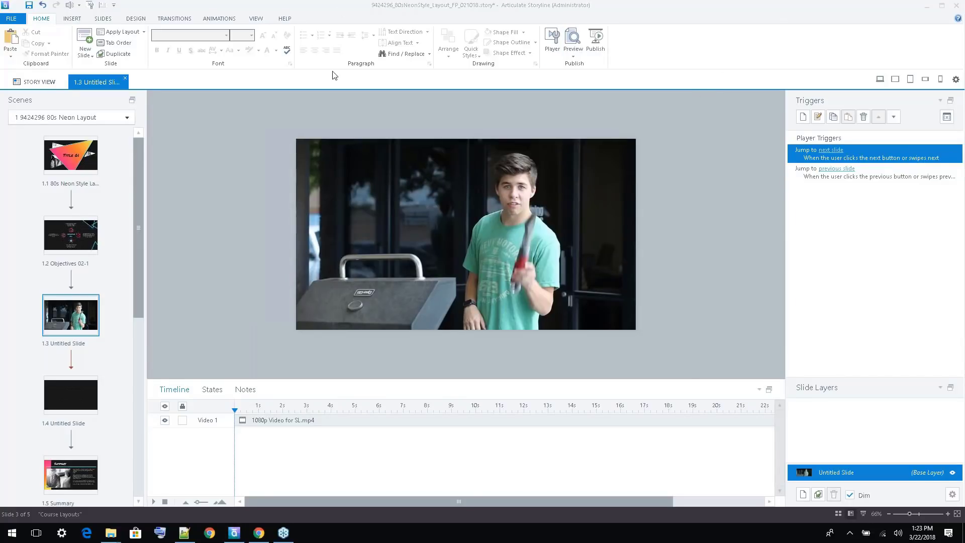
Select the video on slide 1.3 and review its choices for volume, display location, play mode and video controls
{"action": "left_click", "coordinate": [309, 170]}
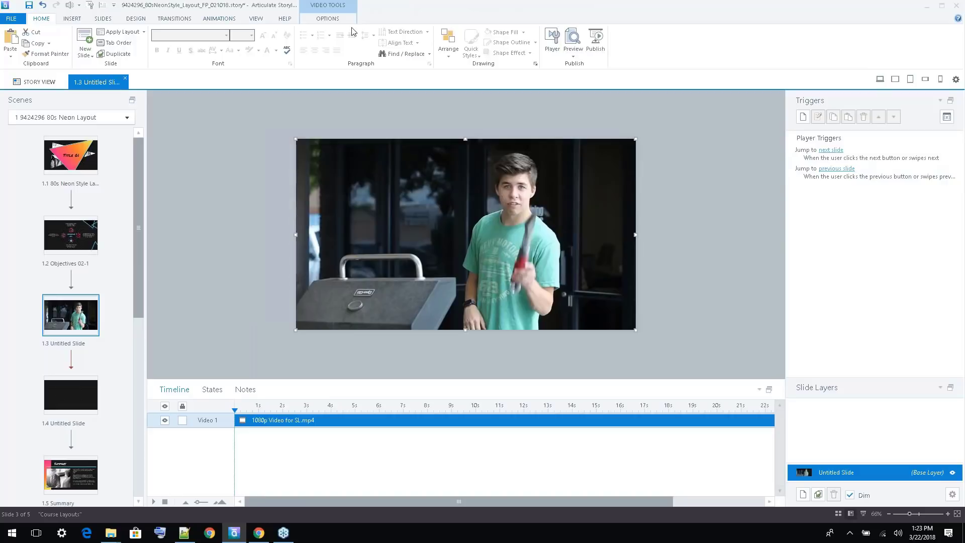
{"action": "left_click", "coordinate": [328, 19]}
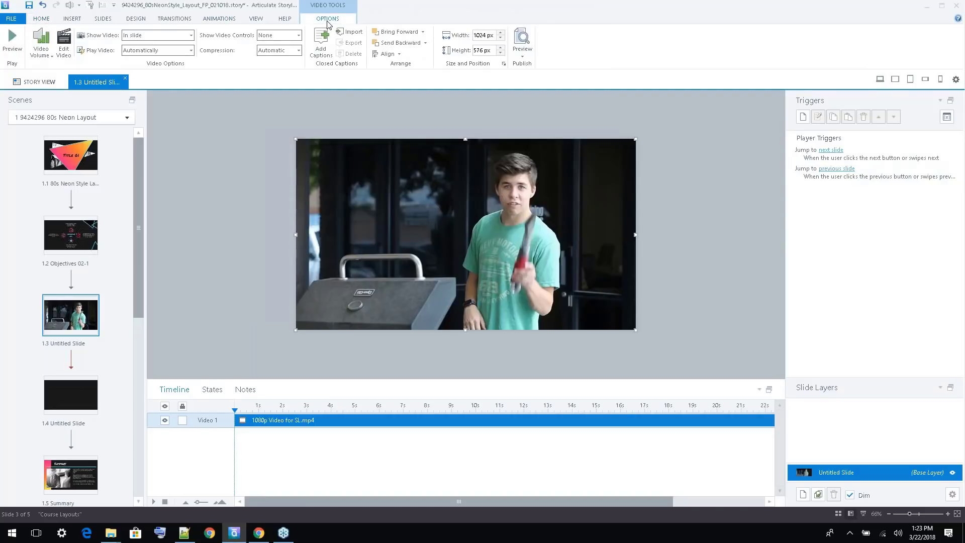
{"action": "left_click", "coordinate": [49, 59]}
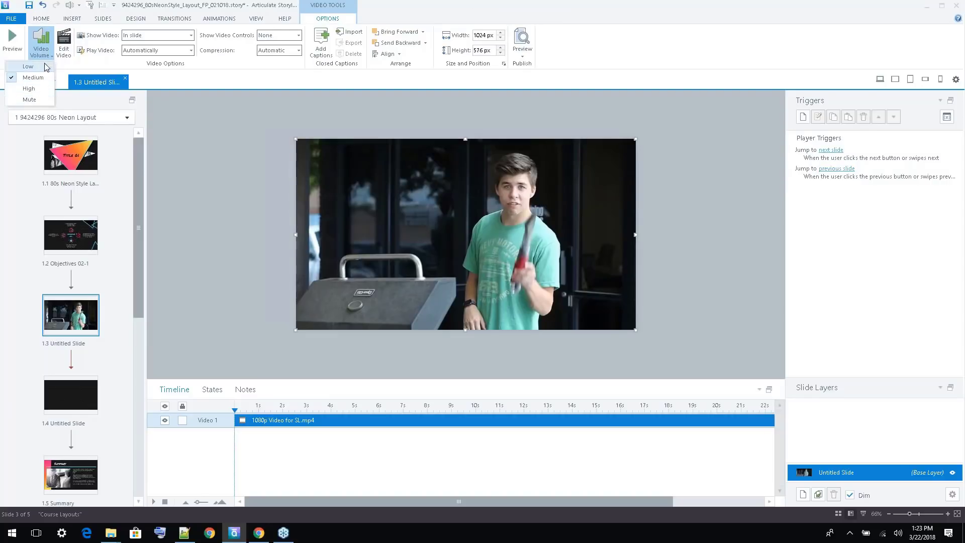
{"action": "left_click", "coordinate": [188, 81]}
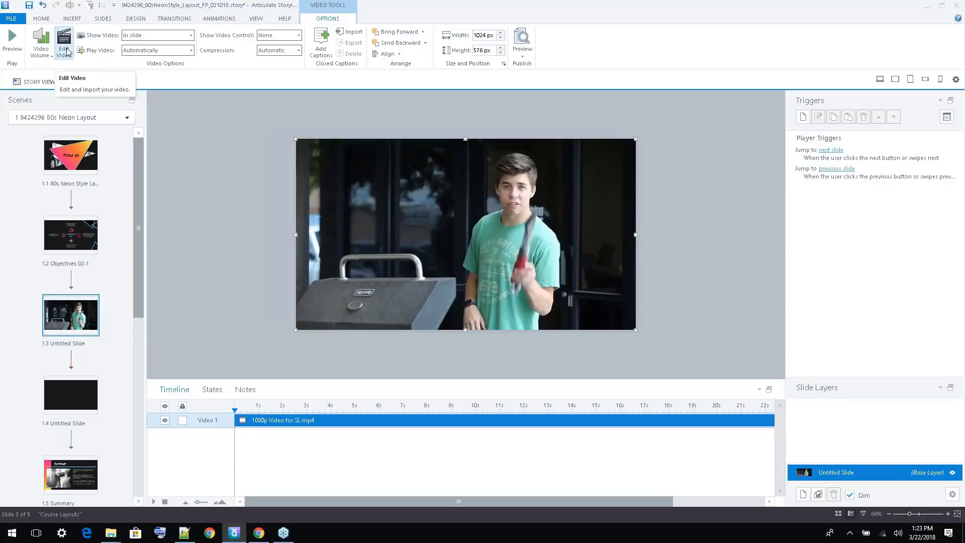
{"action": "left_click", "coordinate": [191, 36]}
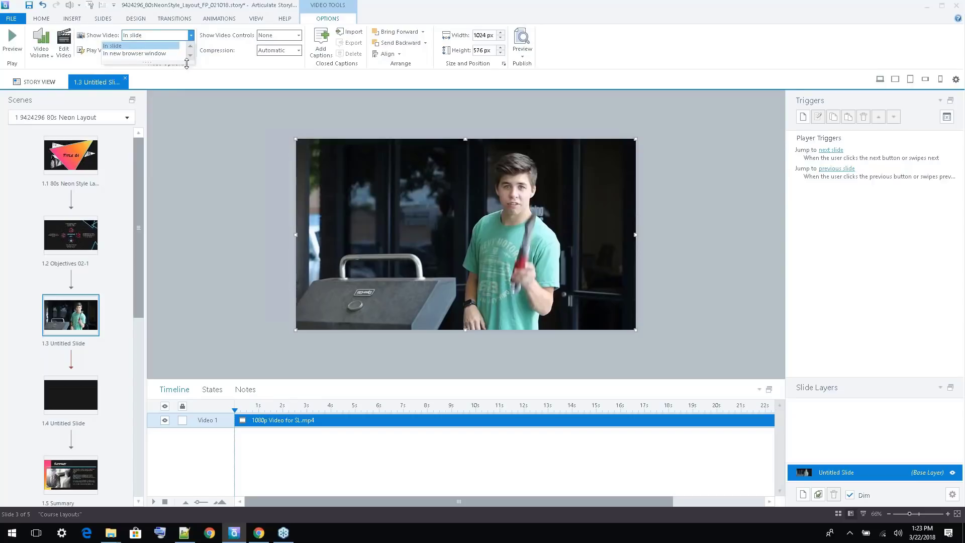
{"action": "left_click", "coordinate": [190, 36]}
{"action": "left_click", "coordinate": [192, 51]}
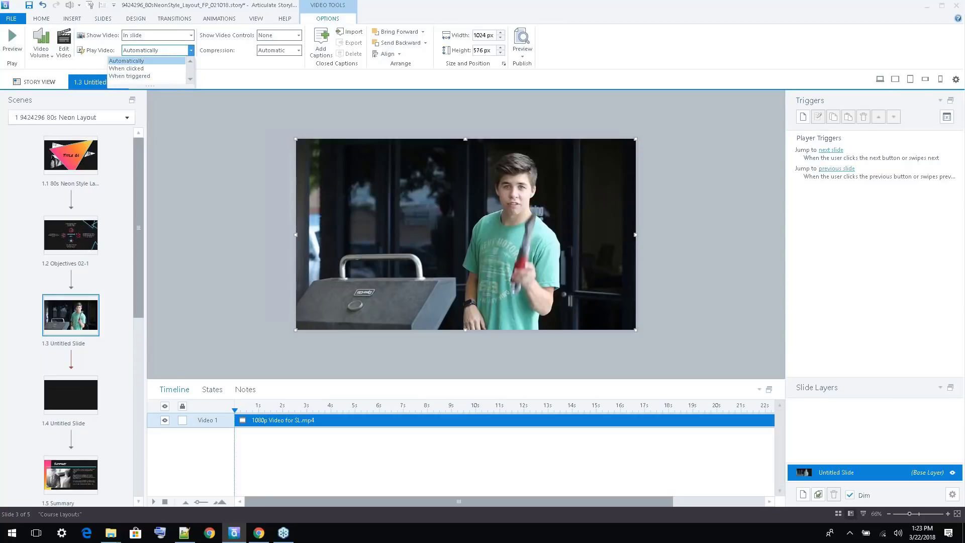
{"action": "left_click", "coordinate": [288, 77]}
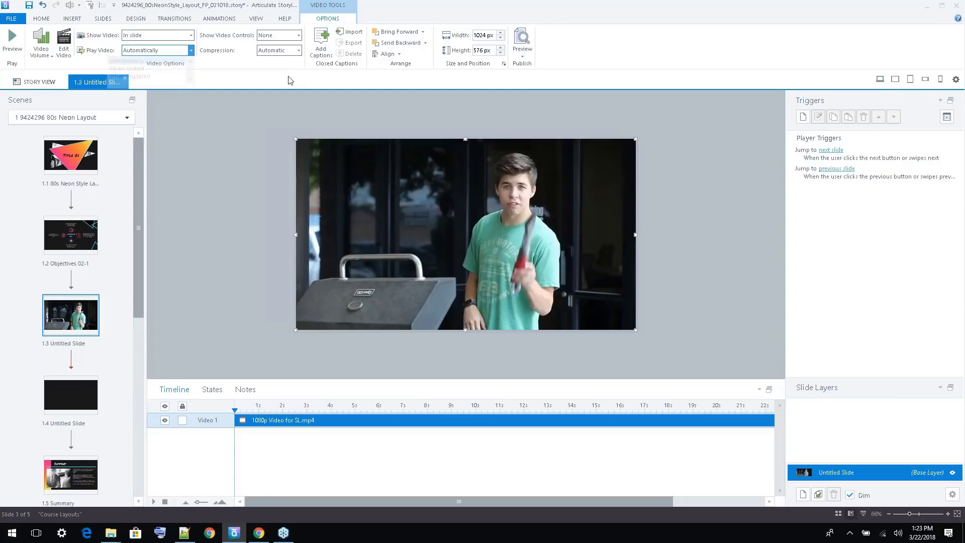
{"action": "left_click", "coordinate": [299, 35]}
{"action": "left_click", "coordinate": [236, 53]}
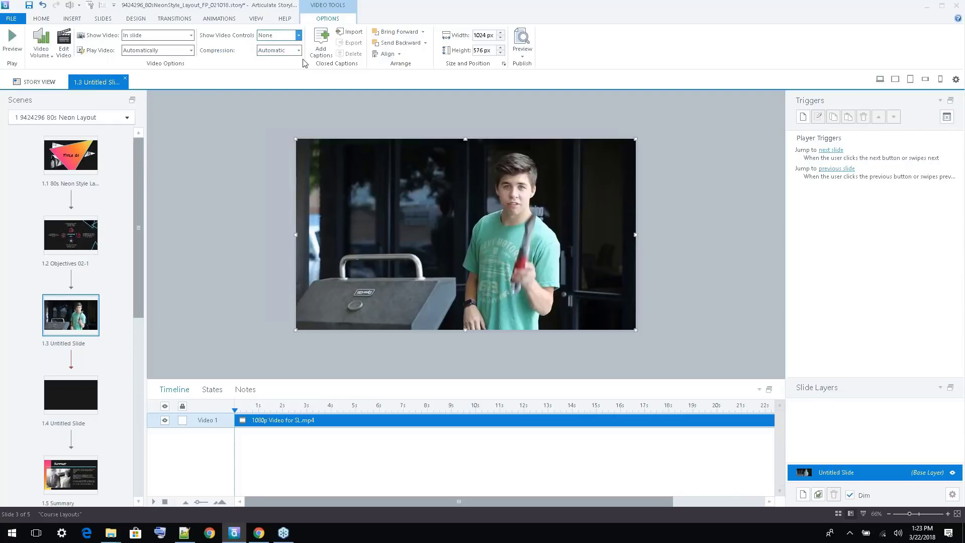
Set the player features of slide 1.3 back to Player defaults
{"action": "left_click", "coordinate": [952, 494]}
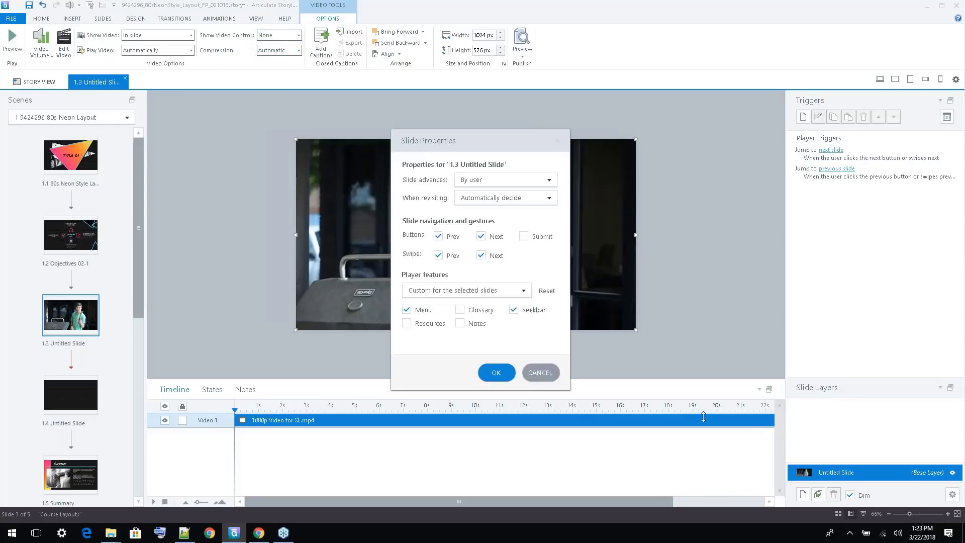
{"action": "left_click", "coordinate": [477, 294]}
{"action": "left_click", "coordinate": [460, 303]}
{"action": "left_click", "coordinate": [496, 324]}
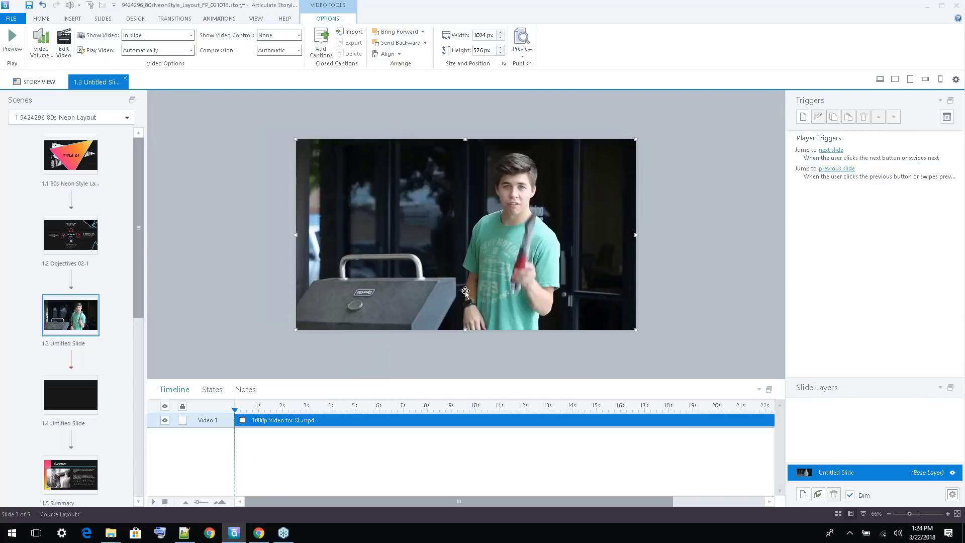
Try showing the controls below the video and shrinking its height to about 520 px, and undo both changes
{"action": "left_click", "coordinate": [298, 34]}
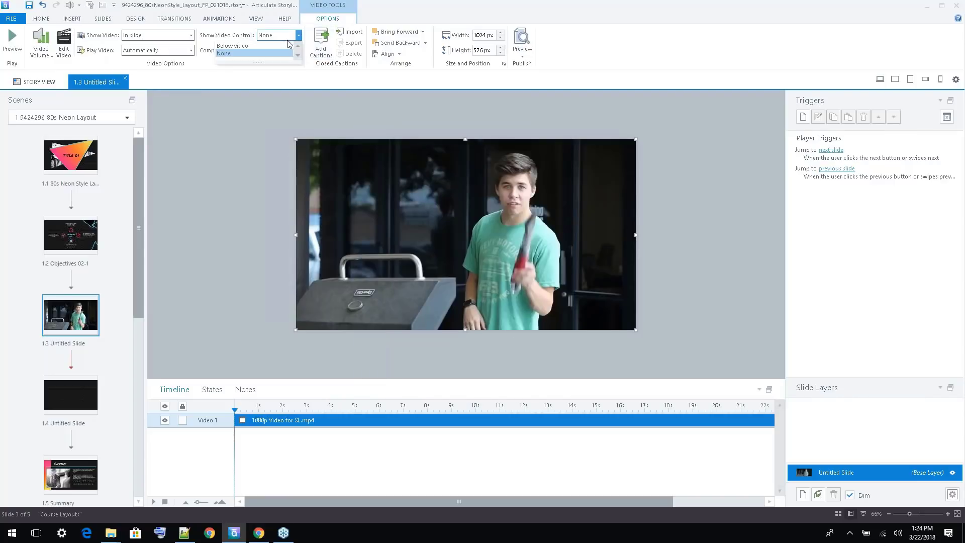
{"action": "left_click", "coordinate": [233, 46]}
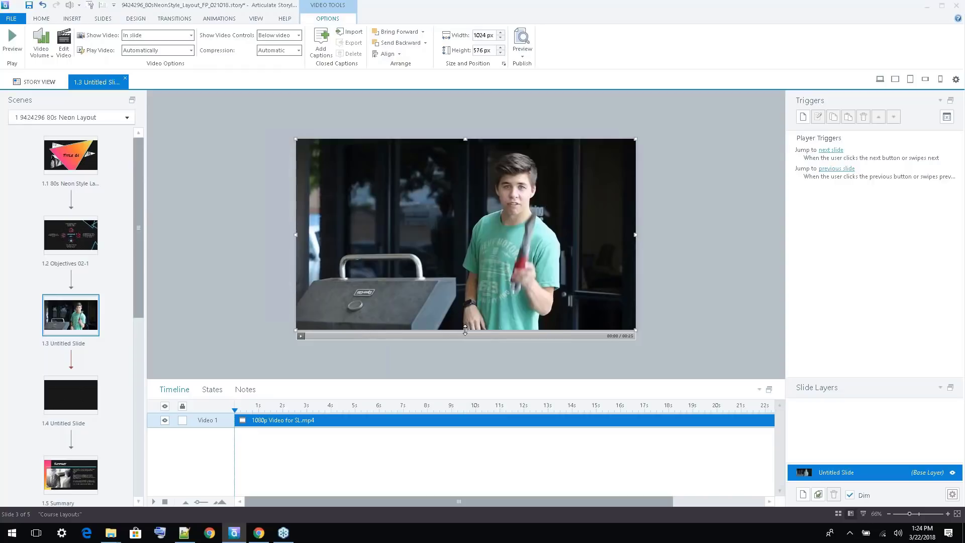
{"action": "left_click_drag", "start_coordinate": [465, 330], "coordinate": [465, 311]}
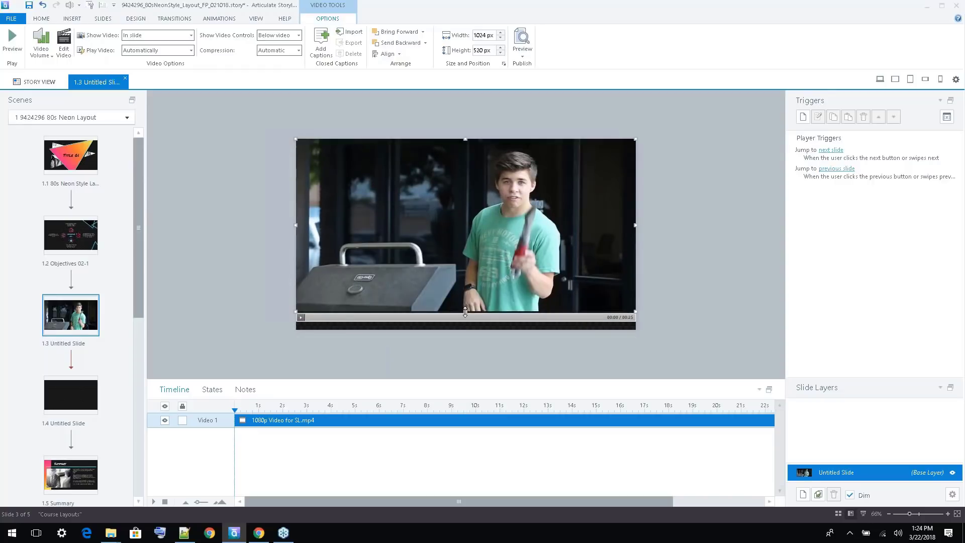
{"action": "key", "text": "ctrl+z"}
{"action": "key", "text": "ctrl+z"}
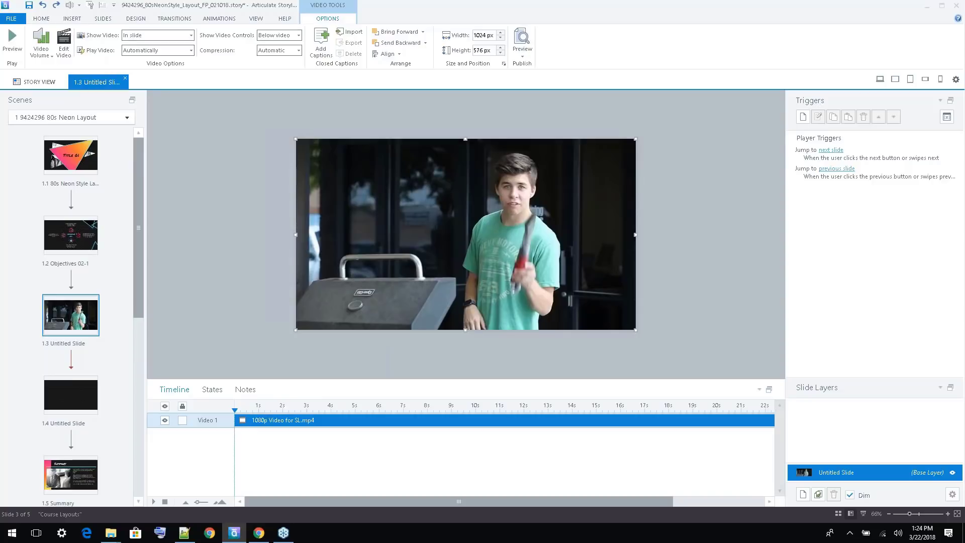
Set the compression of the video on slide 1.3 to None and reselect the video
{"action": "left_click", "coordinate": [299, 52]}
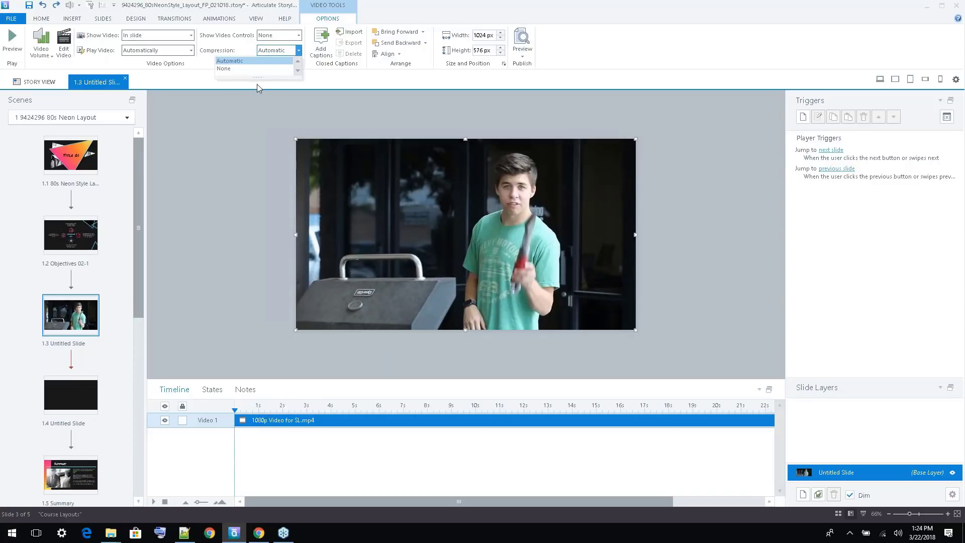
{"action": "left_click_drag", "start_coordinate": [258, 78], "coordinate": [258, 122]}
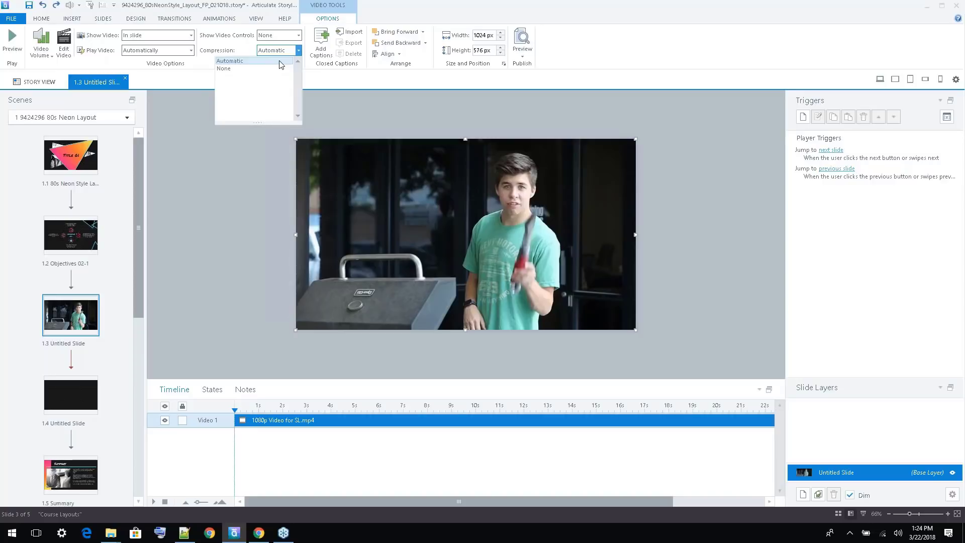
{"action": "left_click", "coordinate": [237, 69]}
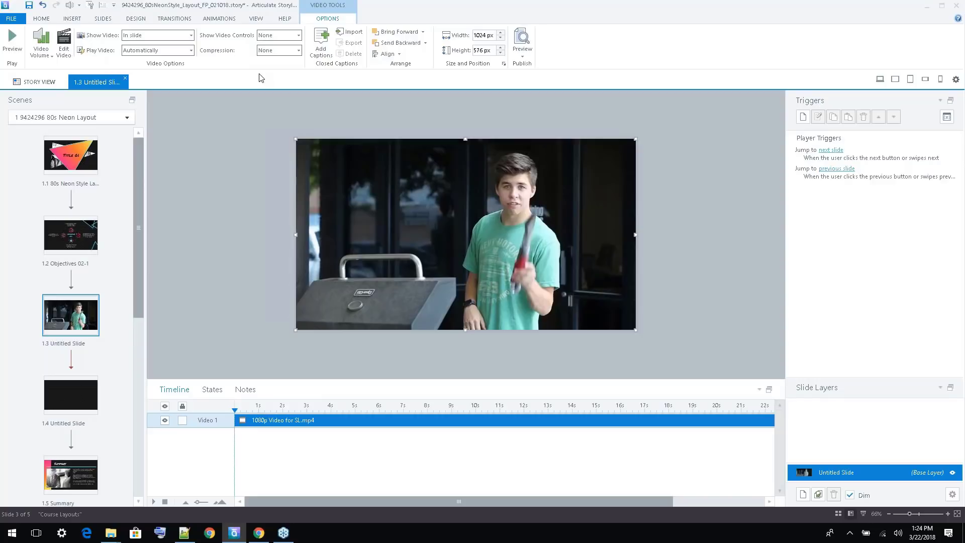
{"action": "left_click", "coordinate": [294, 149]}
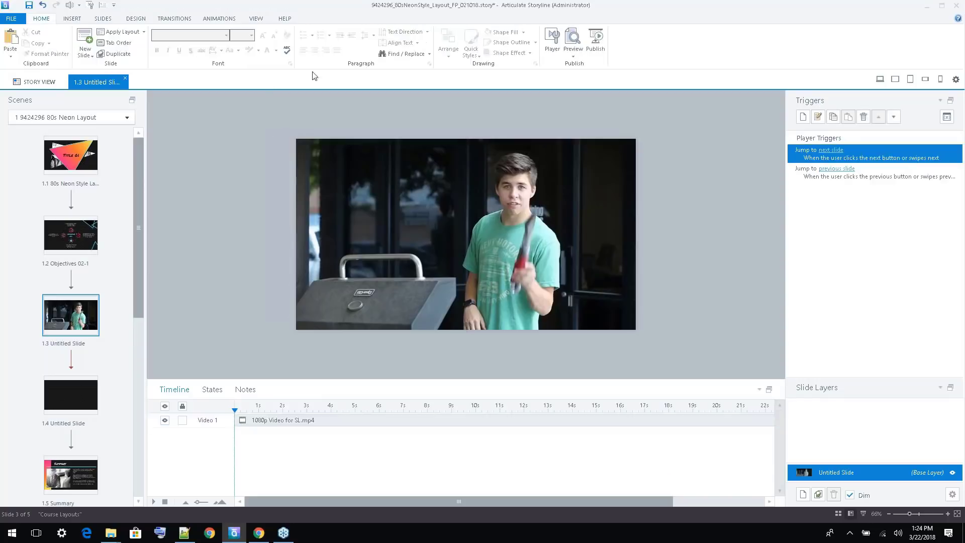
{"action": "left_click", "coordinate": [396, 176]}
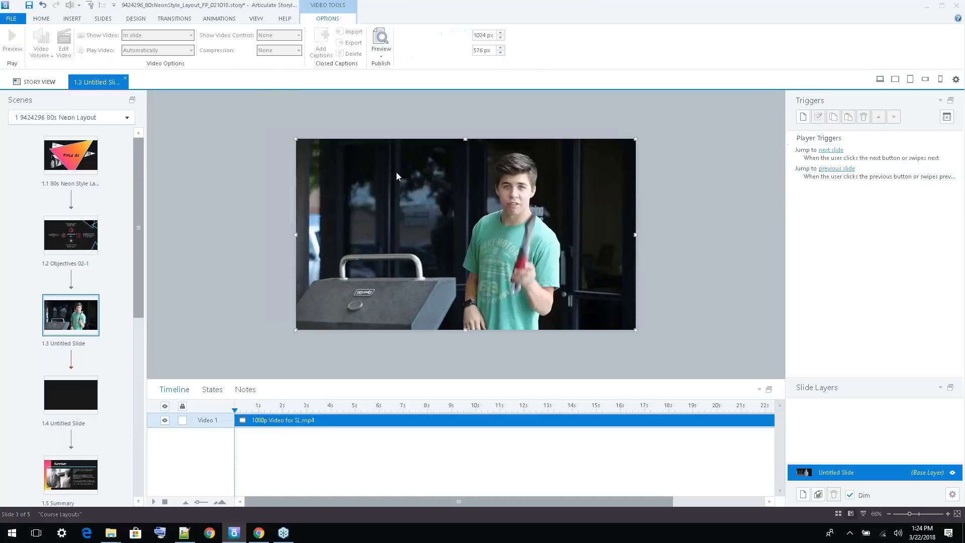
{"action": "left_click", "coordinate": [256, 19]}
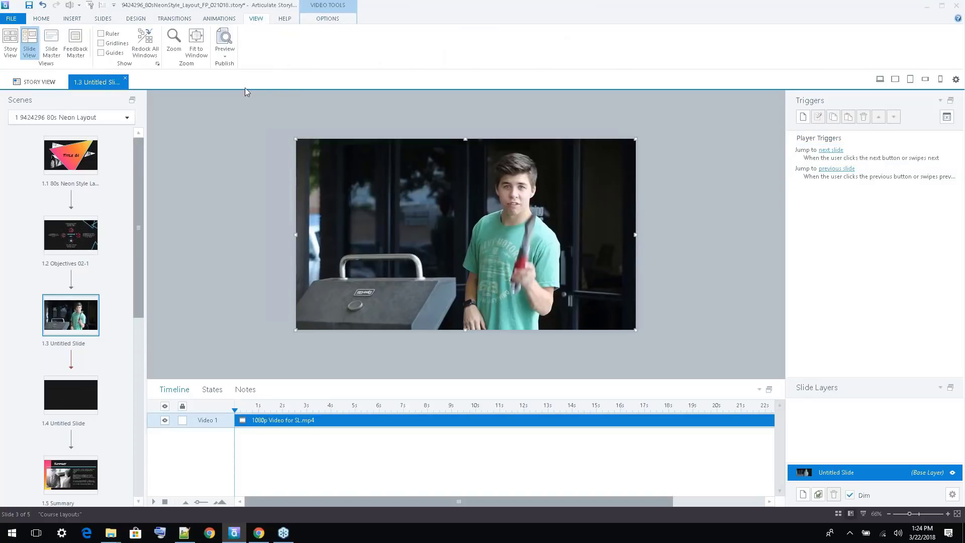
{"action": "left_click", "coordinate": [208, 122]}
{"action": "left_click", "coordinate": [367, 164]}
{"action": "left_click", "coordinate": [332, 21]}
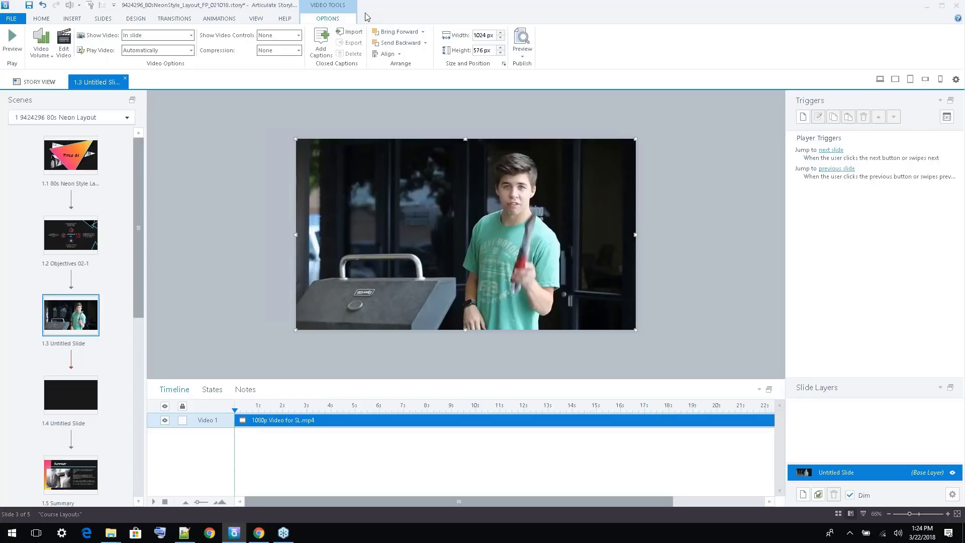
{"action": "left_click", "coordinate": [235, 177]}
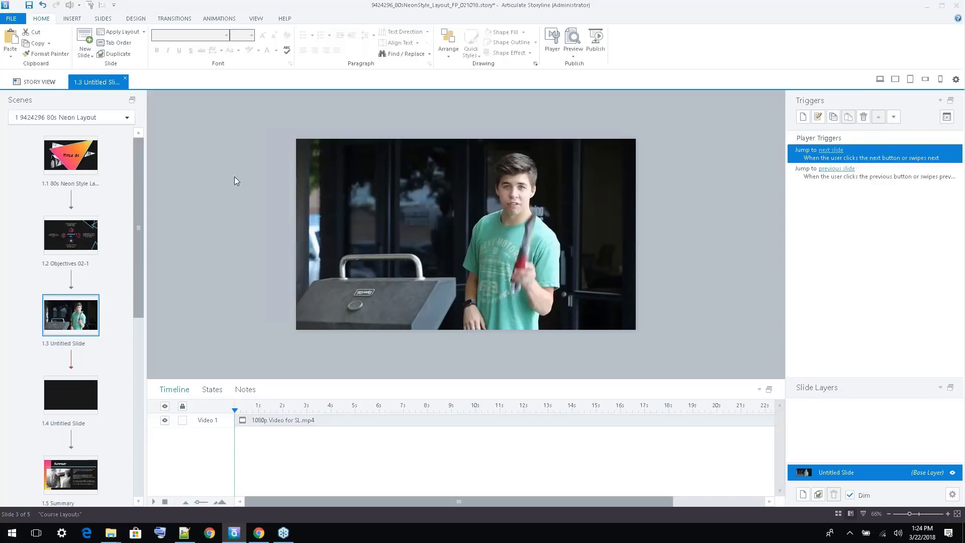
Try adding a trigger on the slide 1.3 video that pauses the media Video 1 - 1080p Video for SL.mp4
{"action": "left_click", "coordinate": [381, 165]}
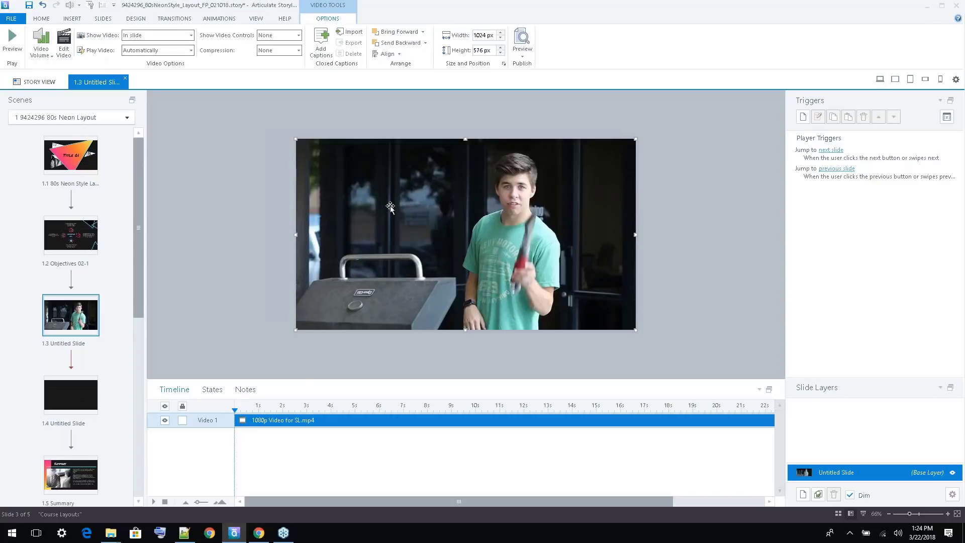
{"action": "left_click", "coordinate": [803, 119]}
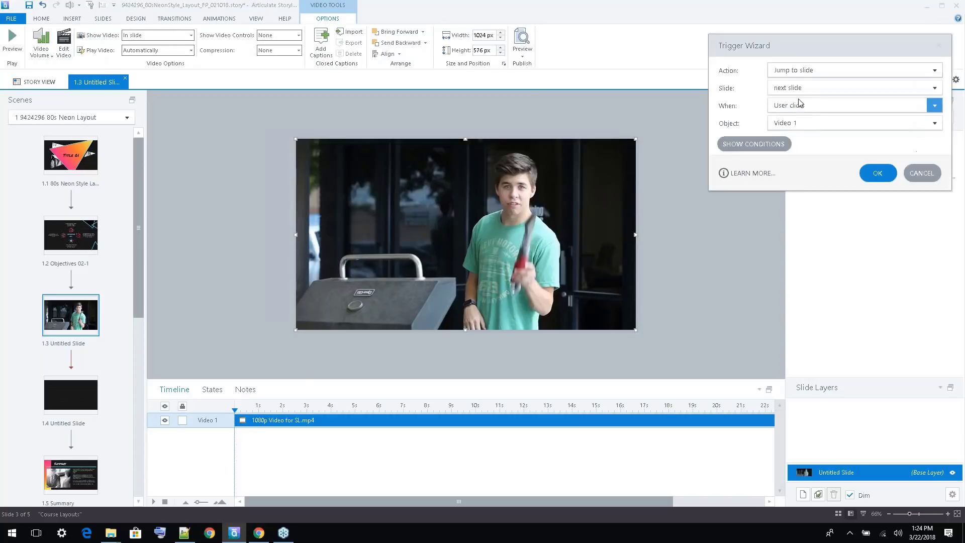
{"action": "left_click_drag", "start_coordinate": [792, 46], "coordinate": [183, 42]}
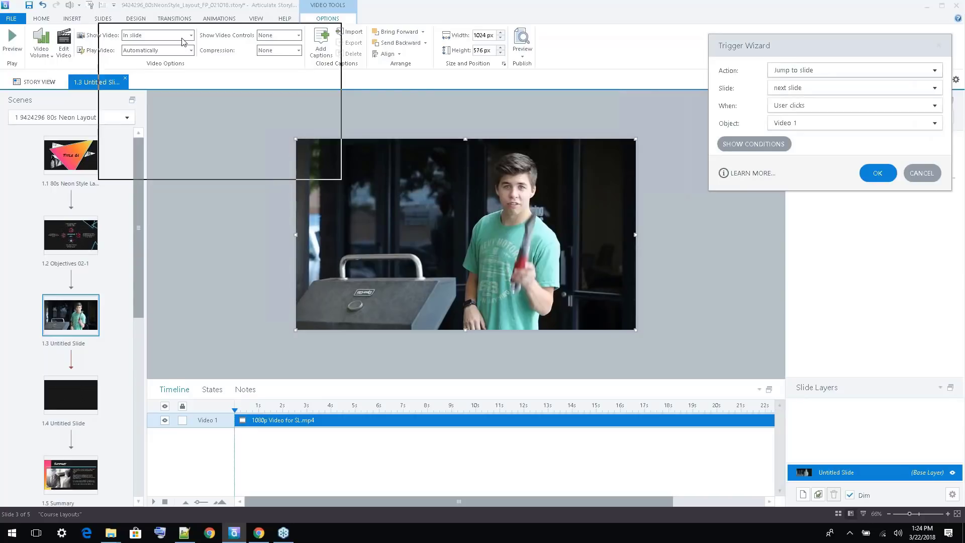
{"action": "left_click_drag", "start_coordinate": [182, 42], "coordinate": [128, 35]}
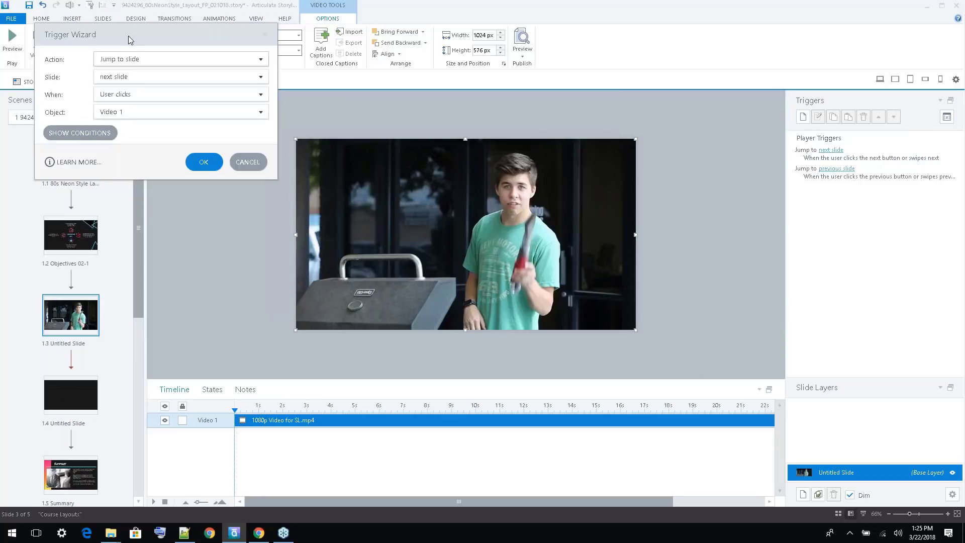
{"action": "left_click", "coordinate": [160, 60]}
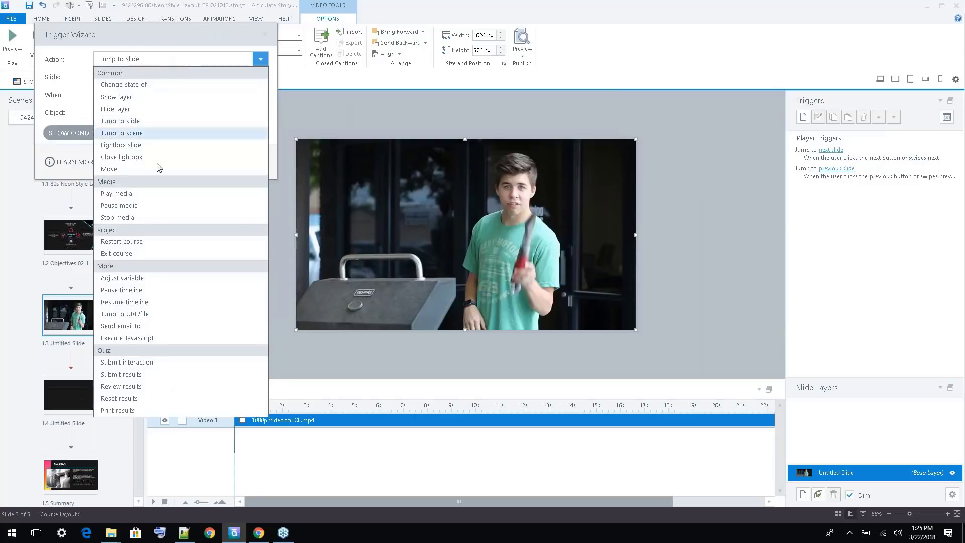
{"action": "left_click", "coordinate": [151, 205]}
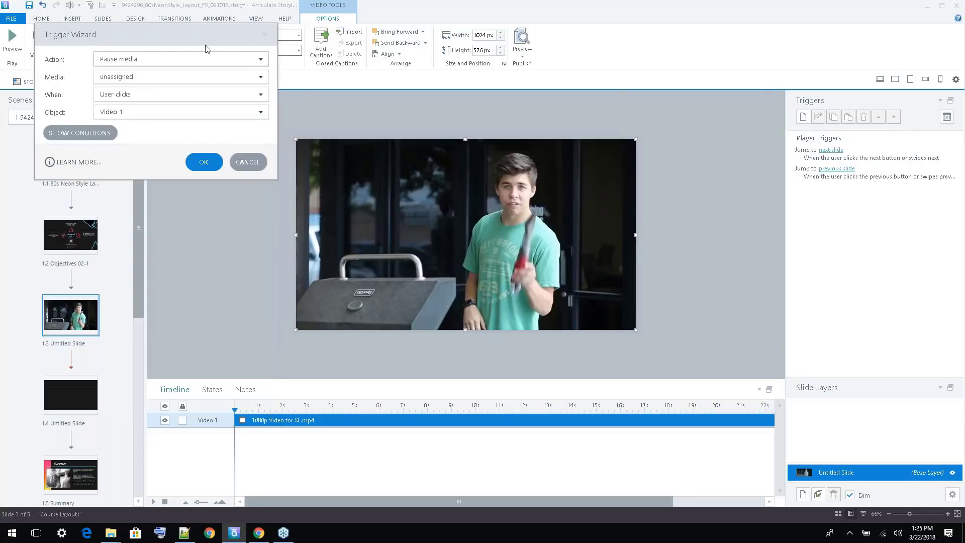
{"action": "left_click_drag", "start_coordinate": [206, 49], "coordinate": [303, 82]}
{"action": "left_click", "coordinate": [302, 100]}
{"action": "left_click", "coordinate": [267, 248]}
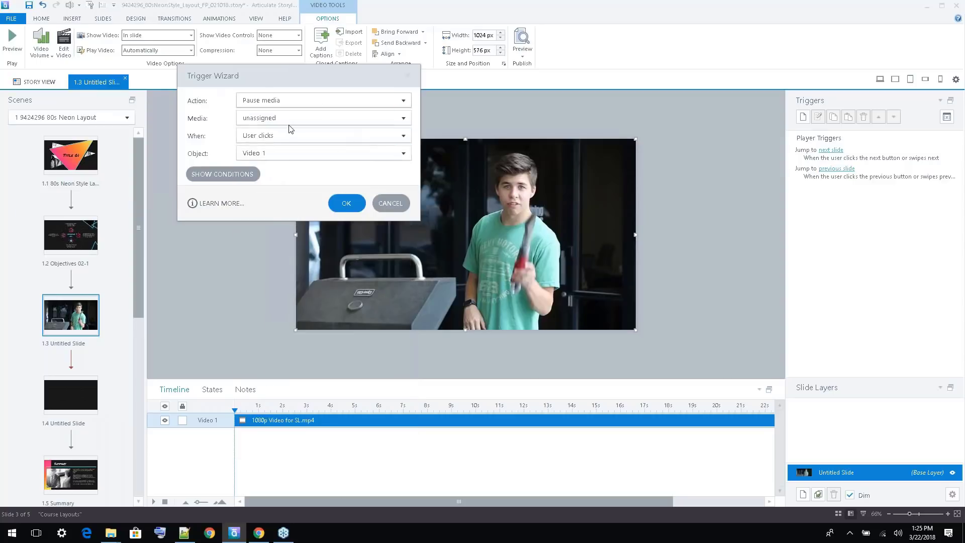
{"action": "left_click", "coordinate": [275, 119]}
{"action": "left_click", "coordinate": [259, 179]}
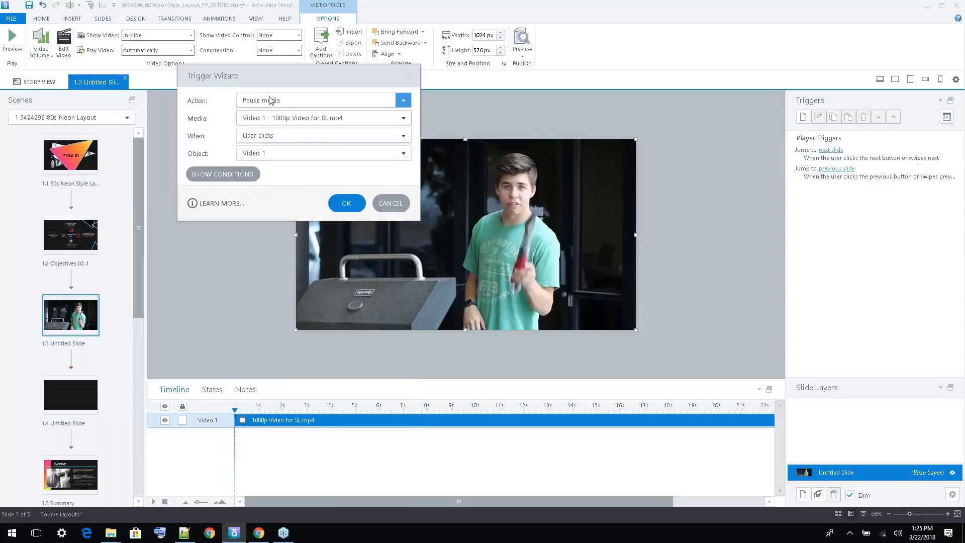
Review the event and object choices for the pause trigger and cancel the trigger
{"action": "left_click", "coordinate": [291, 137]}
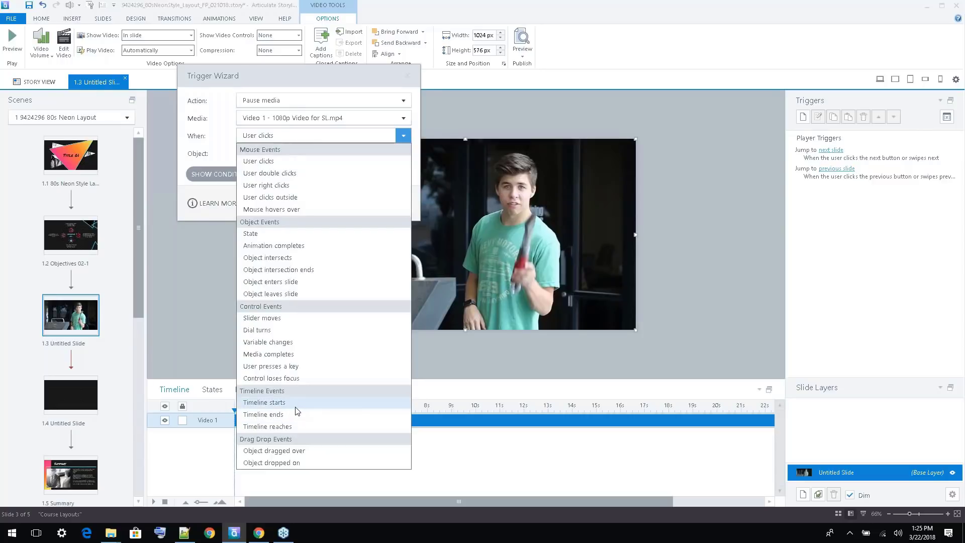
{"action": "left_click", "coordinate": [316, 82]}
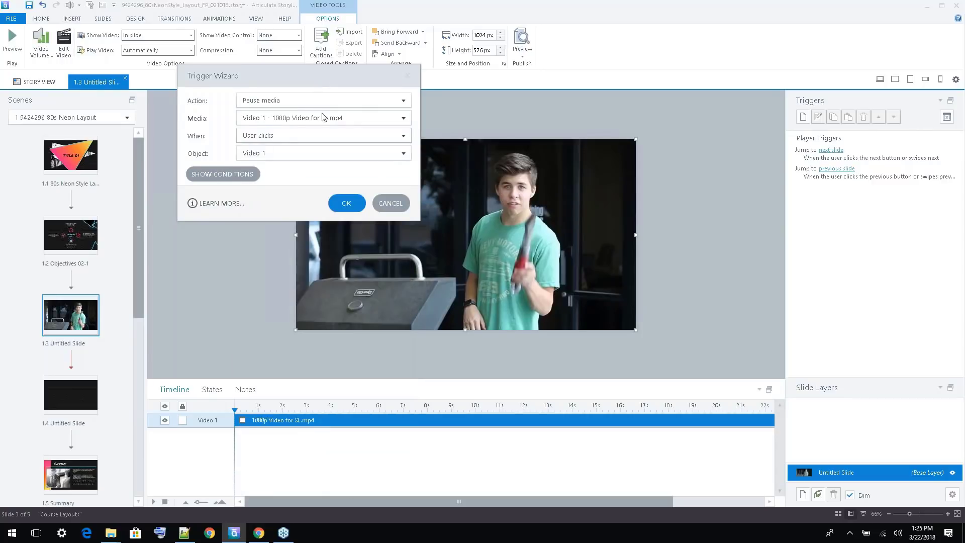
{"action": "left_click", "coordinate": [318, 151]}
{"action": "left_click", "coordinate": [226, 149]}
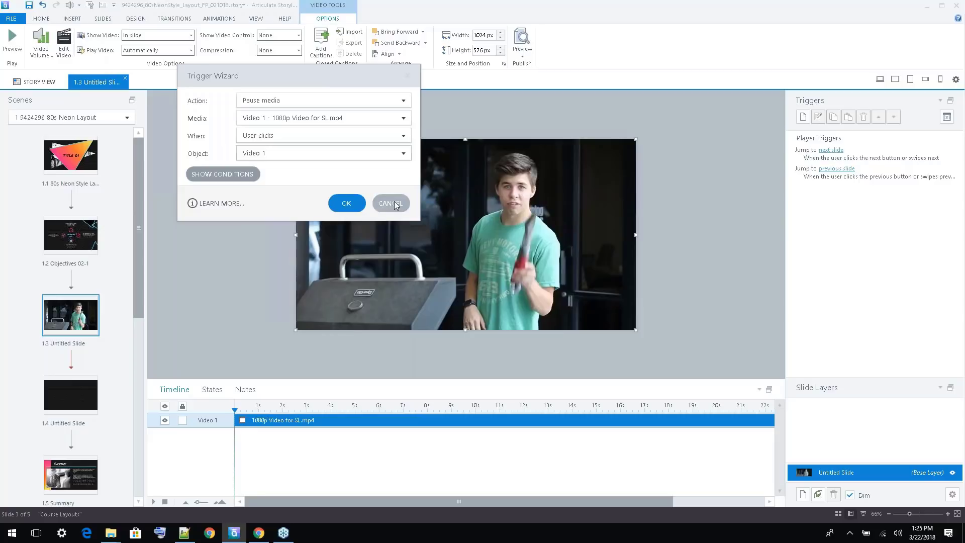
{"action": "left_click", "coordinate": [396, 203]}
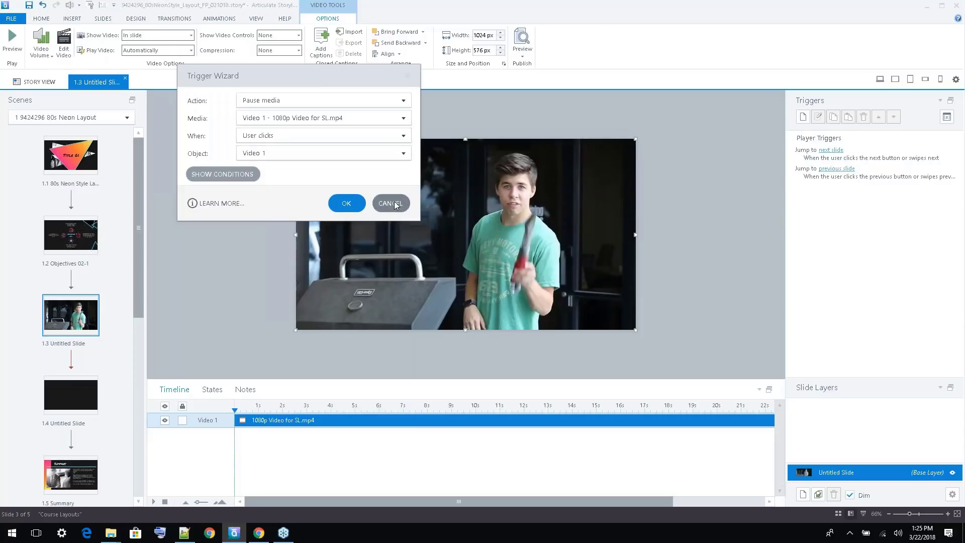
Draw a small circle over the dark doors in the video on slide 1.3, above the grill
{"action": "left_click", "coordinate": [73, 18]}
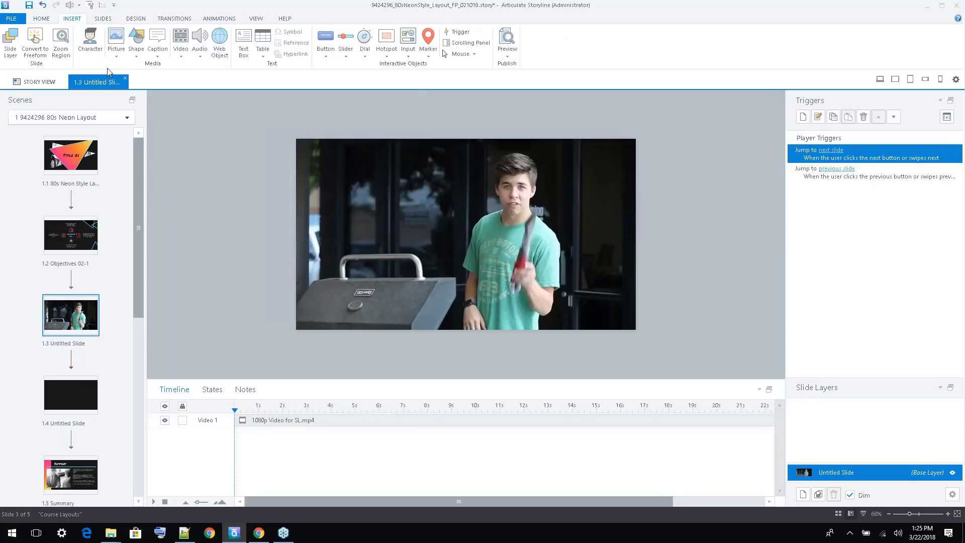
{"action": "left_click", "coordinate": [135, 54]}
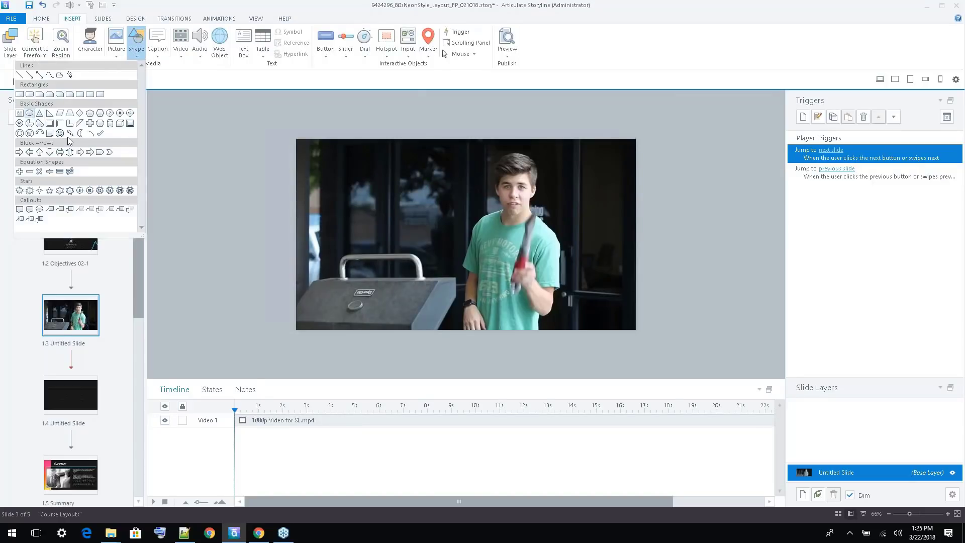
{"action": "left_click", "coordinate": [30, 113]}
{"action": "left_click_drag", "start_coordinate": [358, 175], "coordinate": [395, 213]}
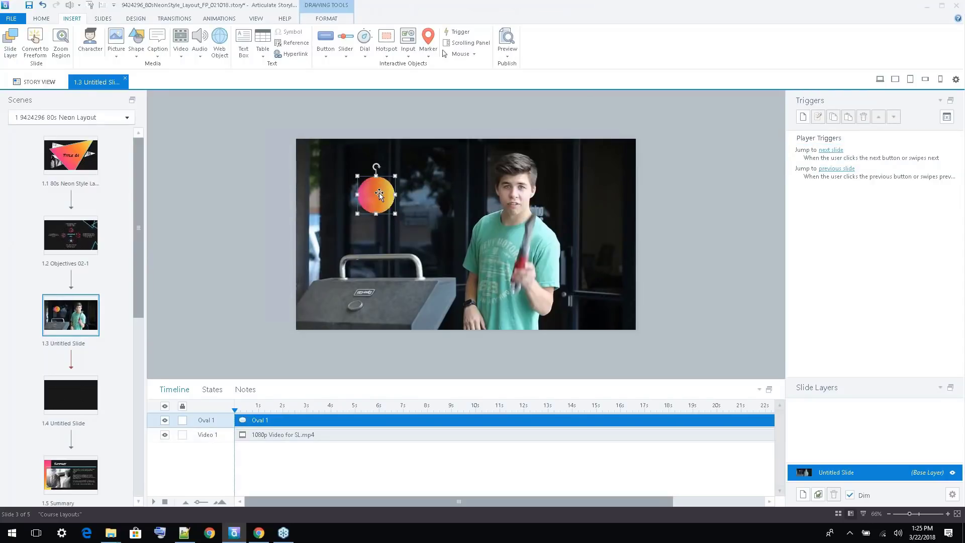
Label the circle Tip#1 and make it start at 10 s on the timeline
{"action": "type", "text": "Tip#1"}
{"action": "key", "text": "Escape"}
{"action": "left_click", "coordinate": [274, 423]}
{"action": "left_click_drag", "start_coordinate": [274, 423], "coordinate": [492, 421]}
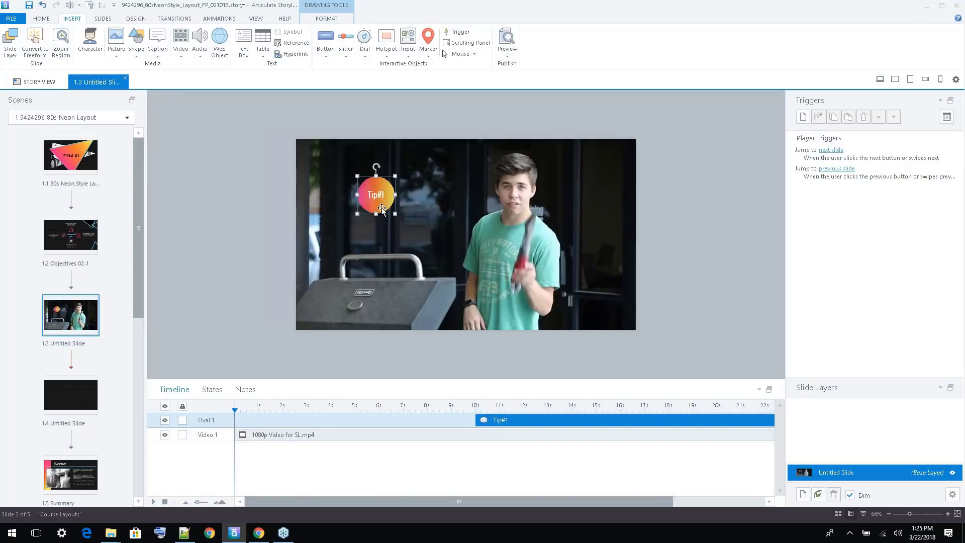
Add a trigger that pauses Video 1 - 1080p Video for SL.mp4 when the user clicks the Tip#1 circle
{"action": "left_click", "coordinate": [803, 117]}
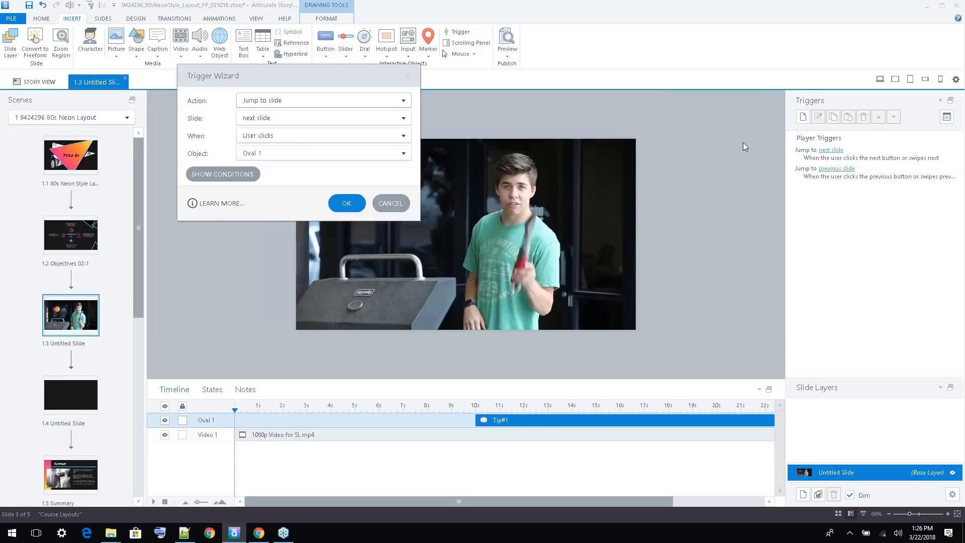
{"action": "left_click_drag", "start_coordinate": [293, 73], "coordinate": [145, 118]}
{"action": "left_click", "coordinate": [141, 143]}
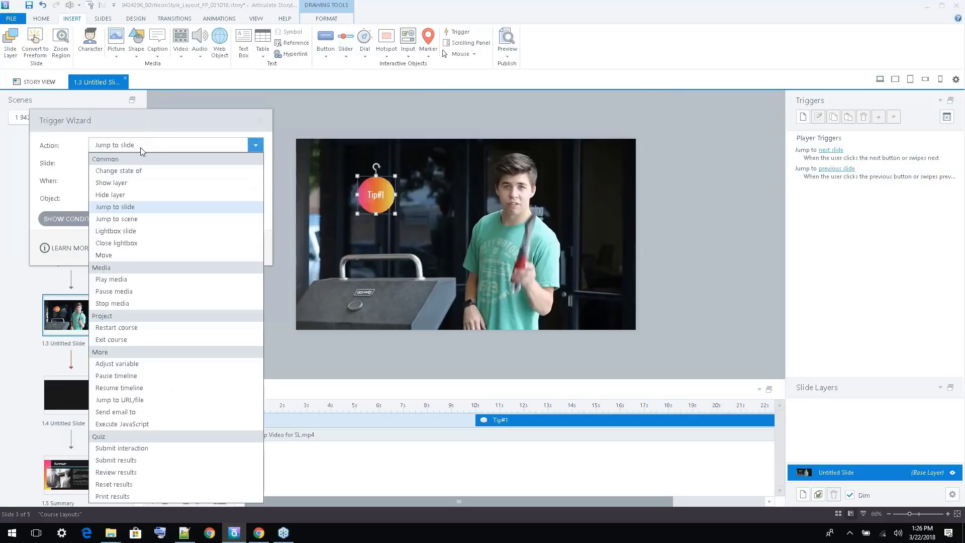
{"action": "left_click", "coordinate": [114, 291]}
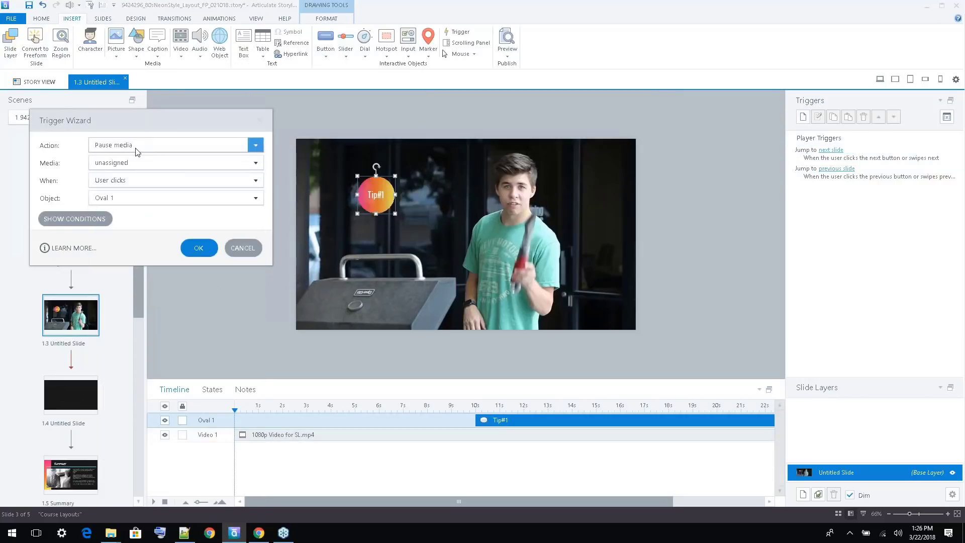
{"action": "left_click", "coordinate": [137, 162]}
{"action": "left_click", "coordinate": [155, 224]}
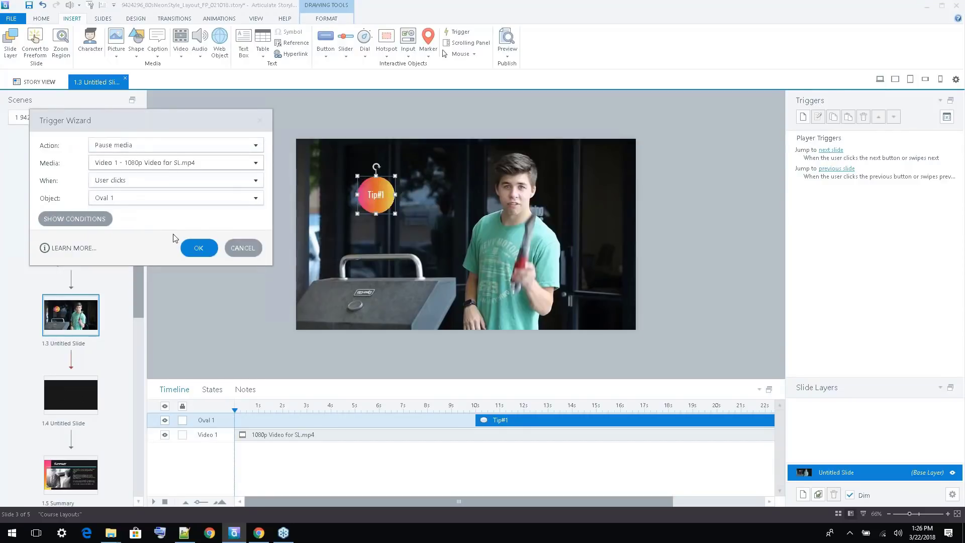
{"action": "left_click", "coordinate": [201, 246]}
Add a new slide layer to slide 1.3 and name it LAYER
{"action": "left_click", "coordinate": [802, 117]}
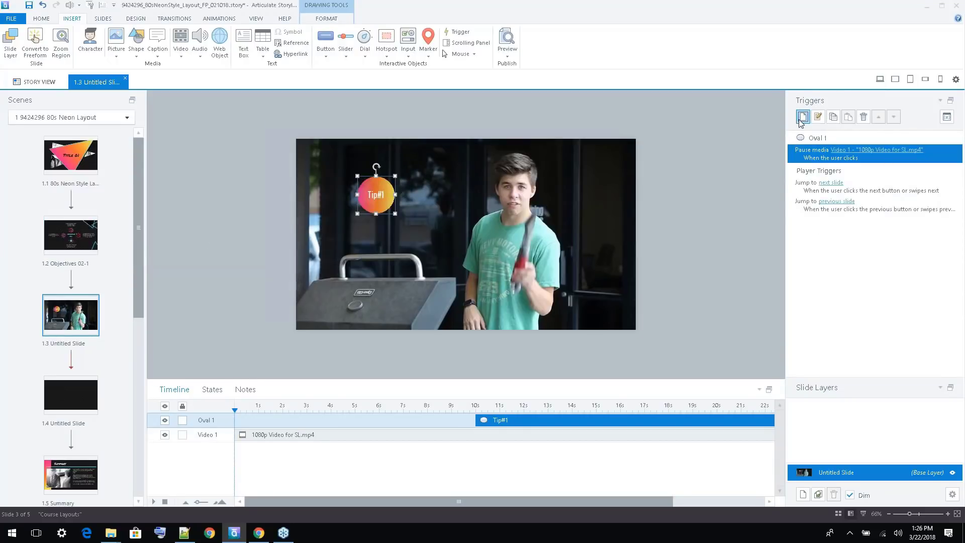
{"action": "left_click", "coordinate": [573, 320]}
{"action": "left_click", "coordinate": [803, 495]}
{"action": "double_click", "coordinate": [831, 455]}
{"action": "type", "text": "LAYER"}
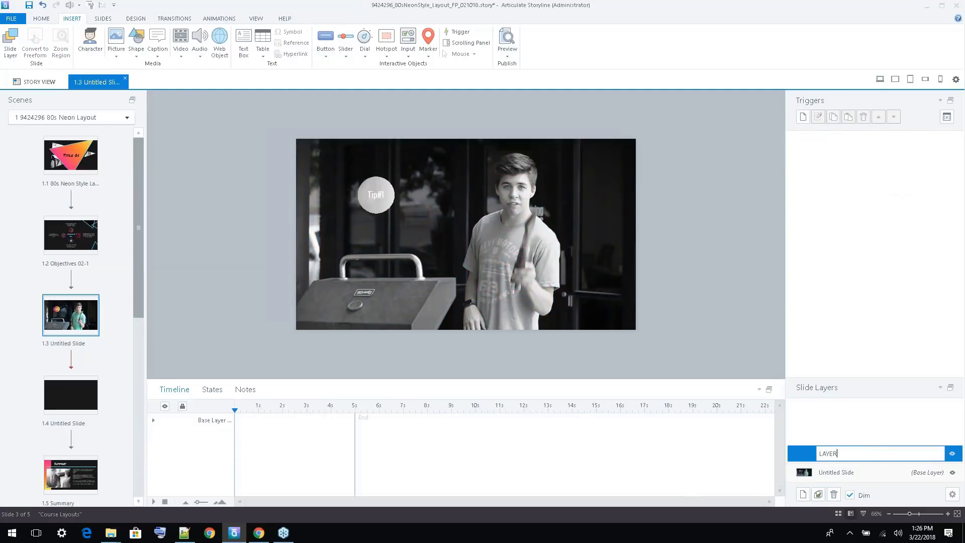
Add a trigger to the Tip#1 circle on the base layer that shows the layer LAYER when the user clicks
{"action": "left_click", "coordinate": [840, 472]}
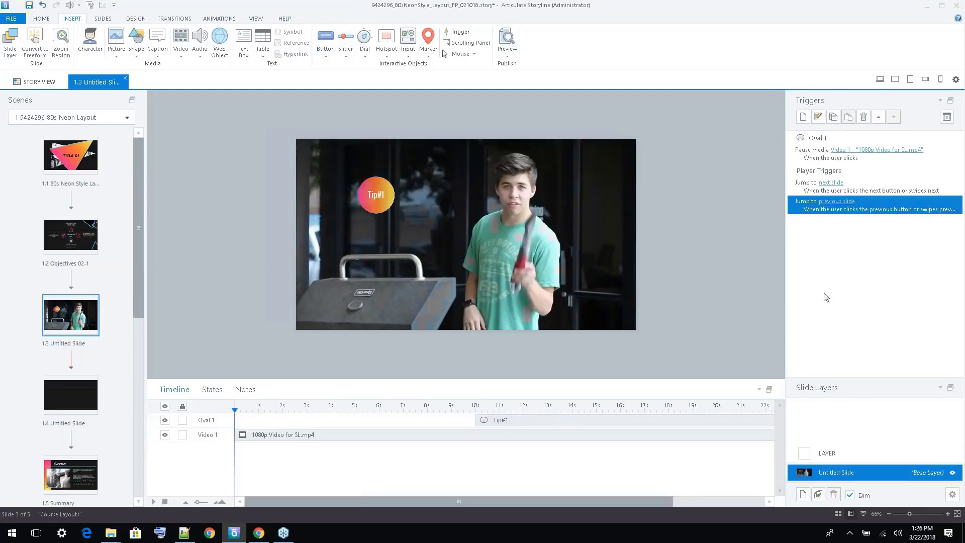
{"action": "left_click", "coordinate": [379, 194]}
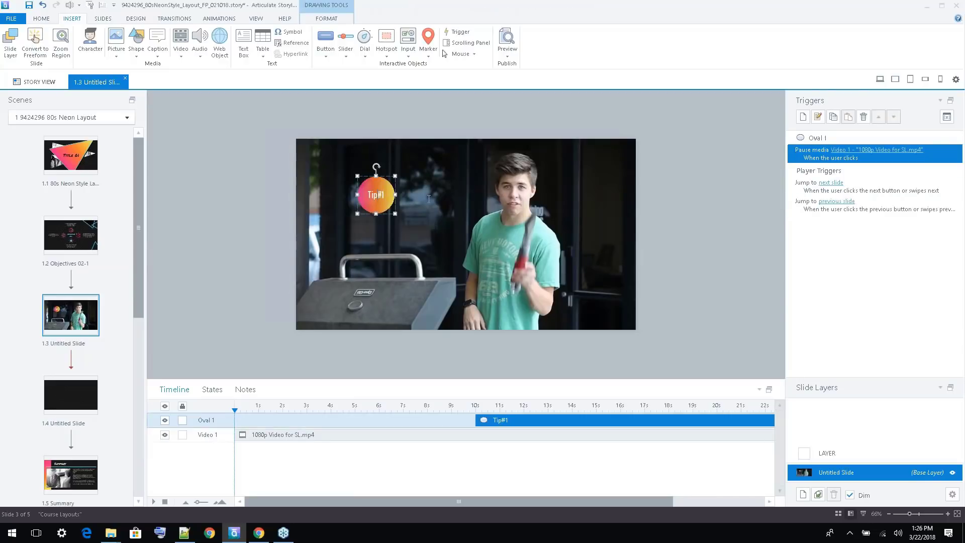
{"action": "left_click", "coordinate": [804, 118]}
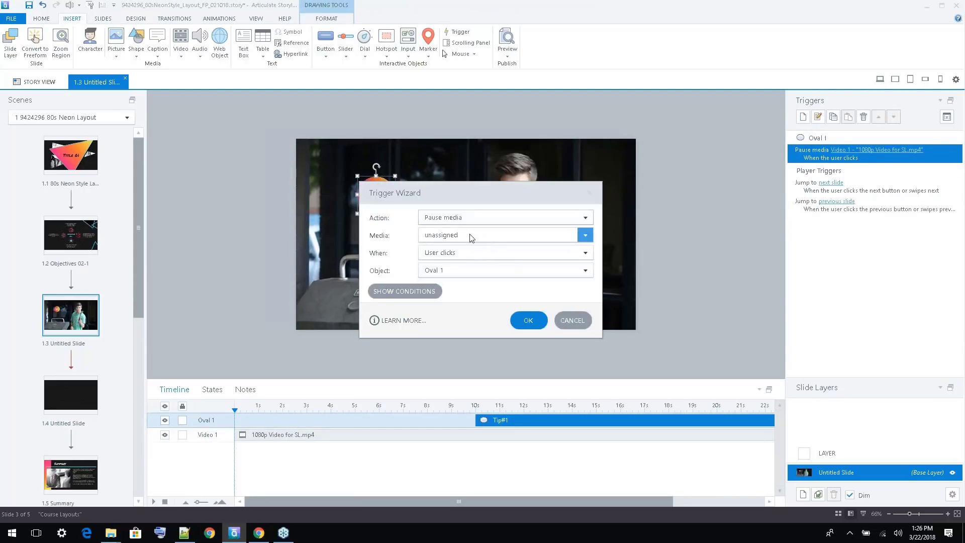
{"action": "left_click", "coordinate": [472, 217]}
{"action": "left_click", "coordinate": [442, 190]}
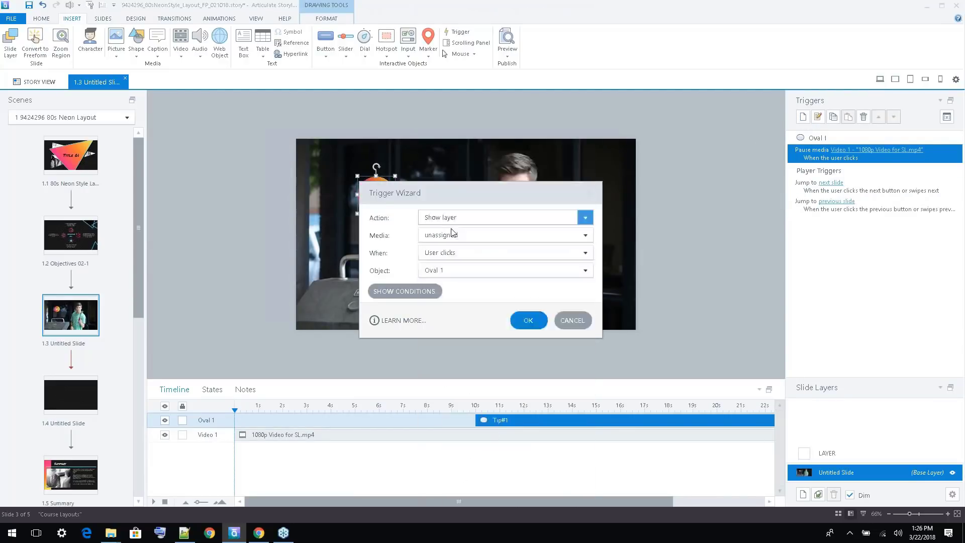
{"action": "left_click", "coordinate": [448, 234]}
{"action": "left_click", "coordinate": [458, 261]}
{"action": "left_click", "coordinate": [528, 322]}
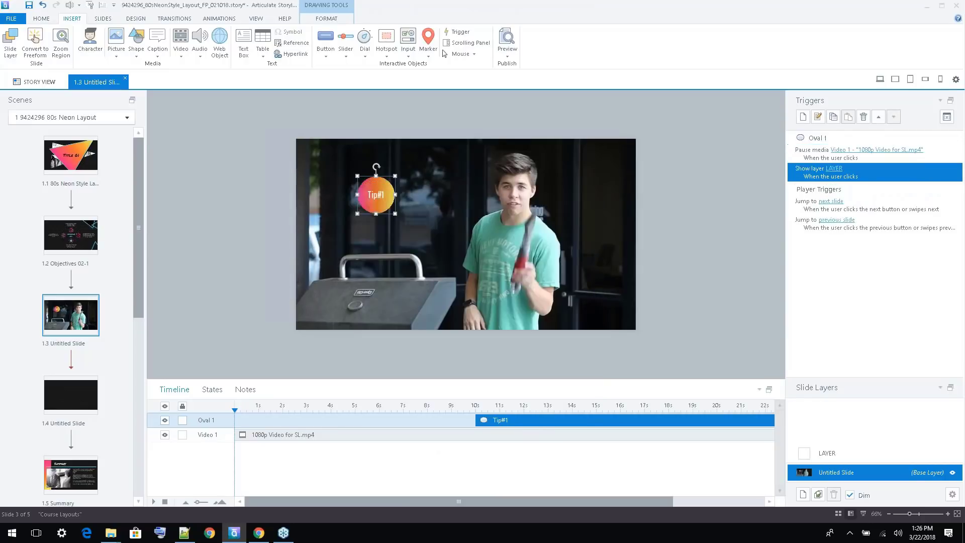
Preview only slide 1.3 and close the preview
{"action": "left_click", "coordinate": [200, 219]}
{"action": "left_click", "coordinate": [507, 51]}
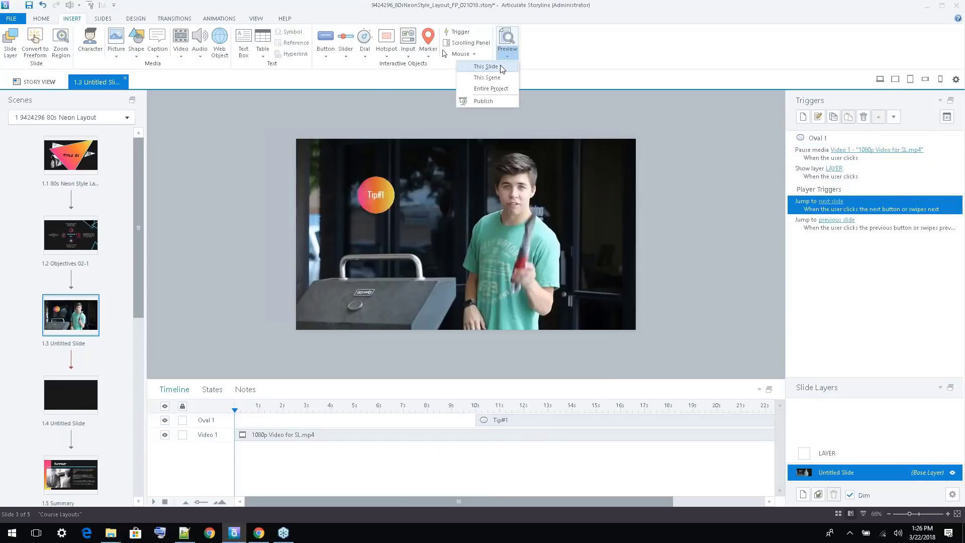
{"action": "left_click", "coordinate": [486, 66]}
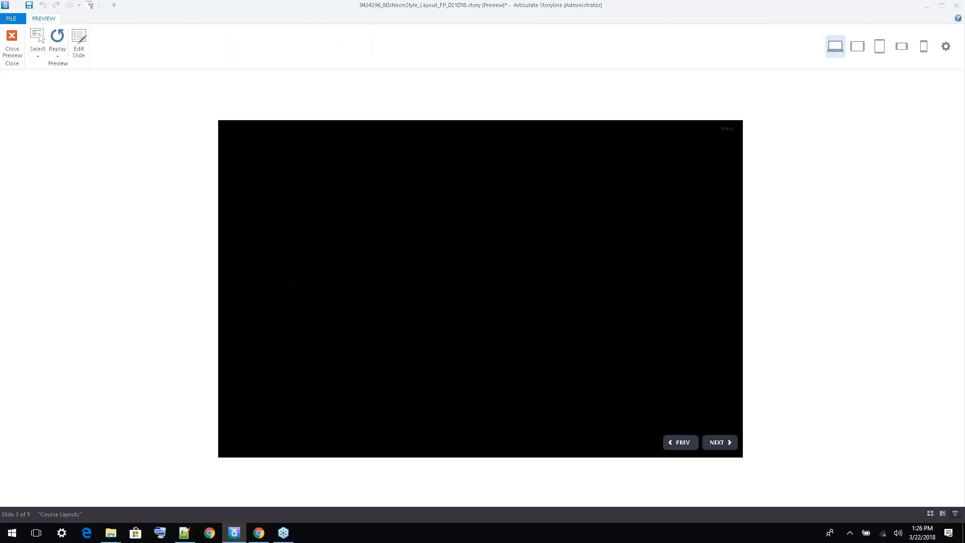
{"action": "left_click", "coordinate": [14, 41]}
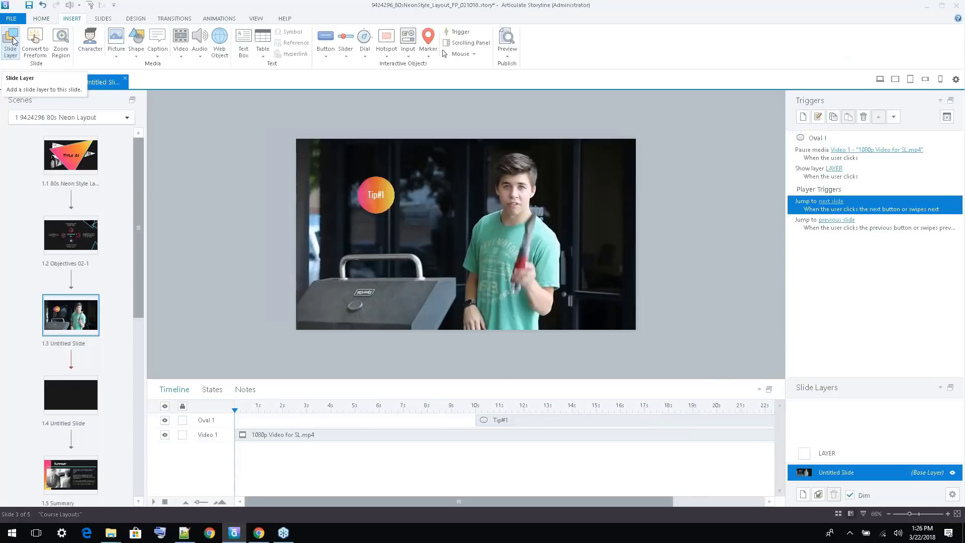